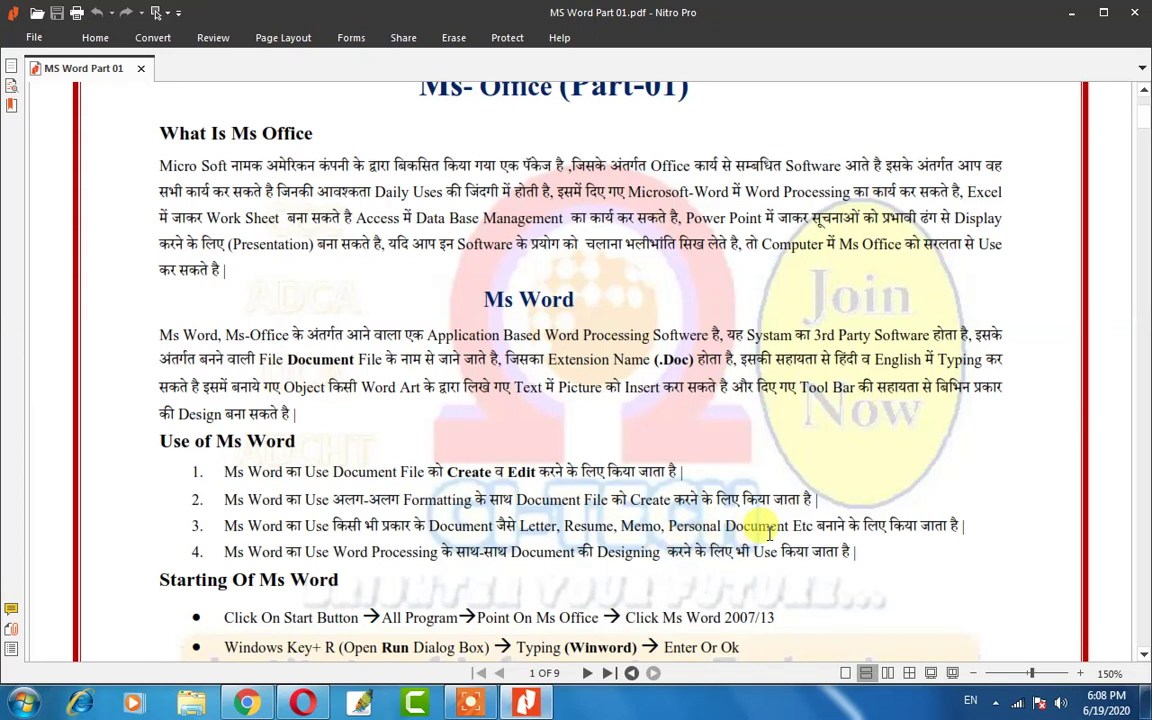
# Scroll the PDF to the Elements of Ms Word Window list, then show the desktop with Win+D.
pyautogui.scroll(-3, 769, 533)
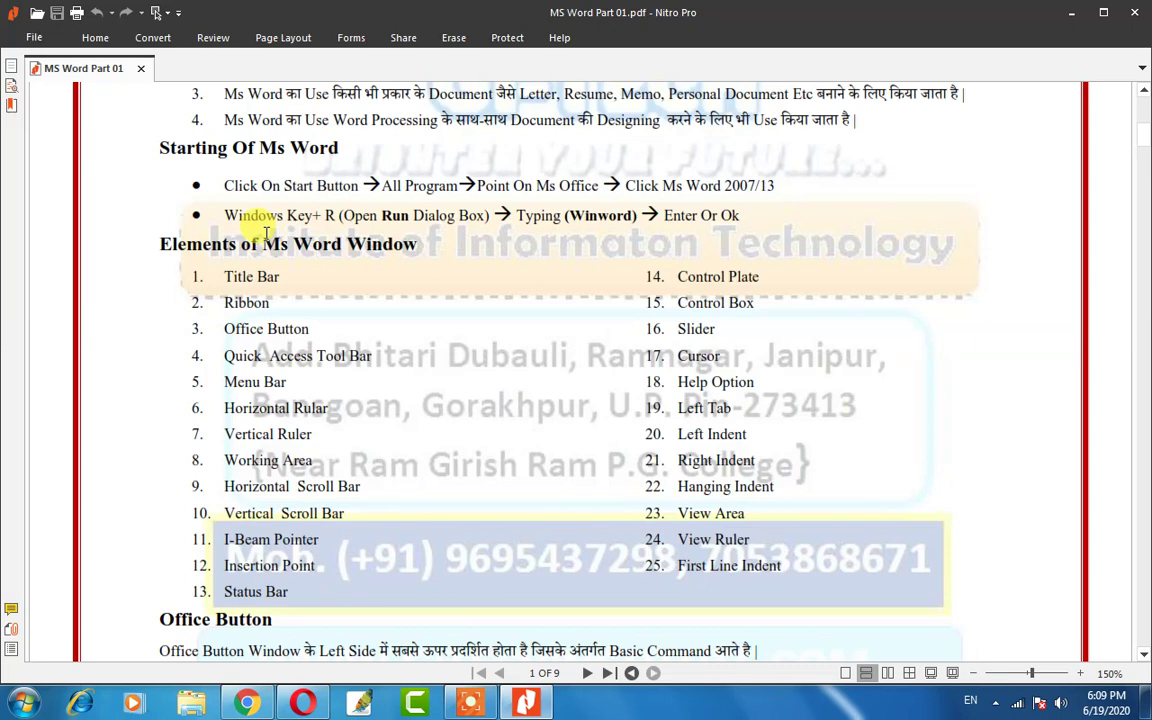
pyautogui.press('super+d')
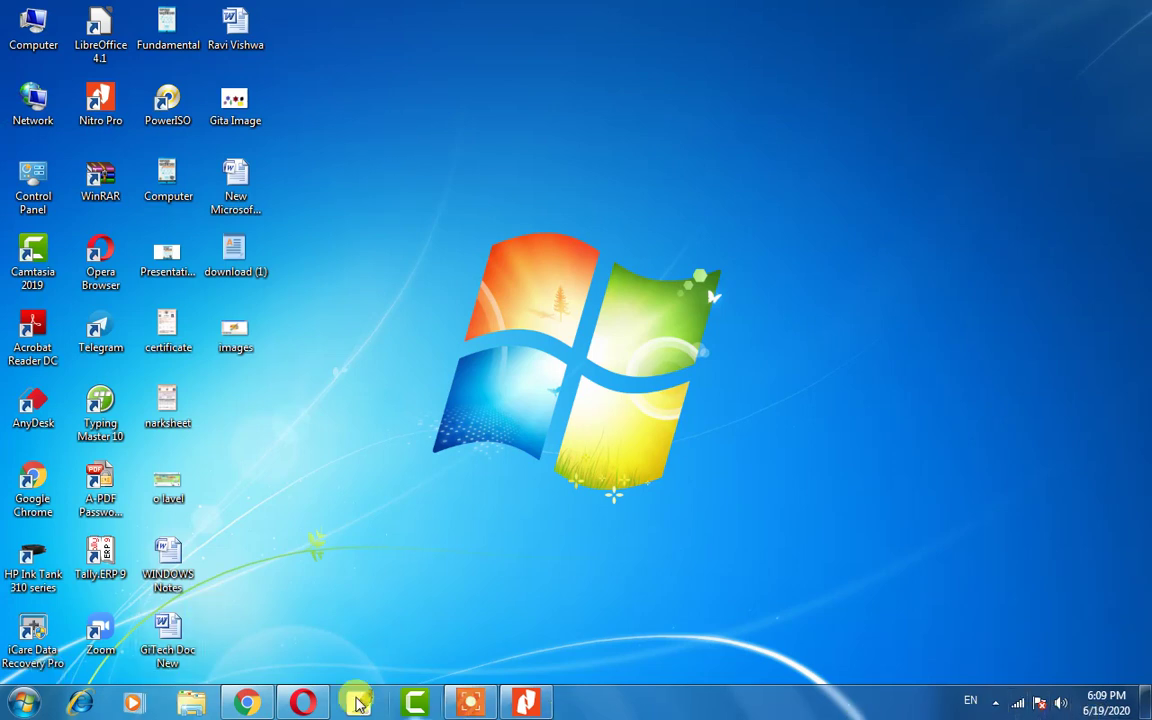
pyautogui.click(22, 706)
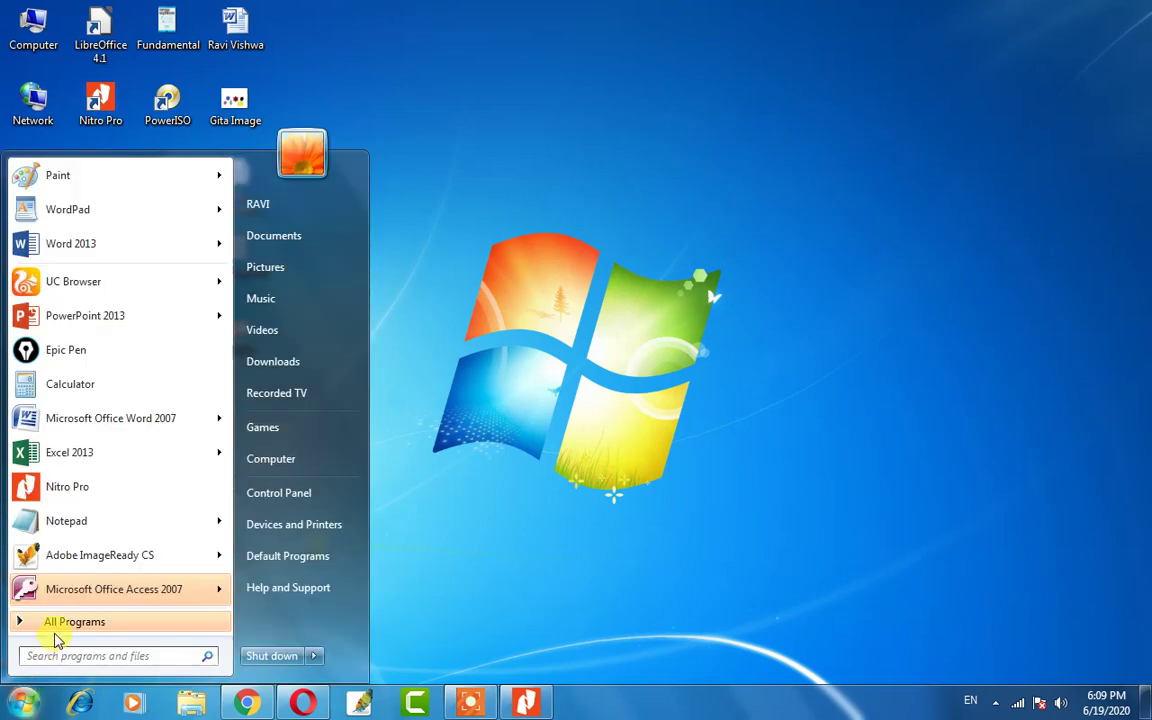
pyautogui.click(55, 622)
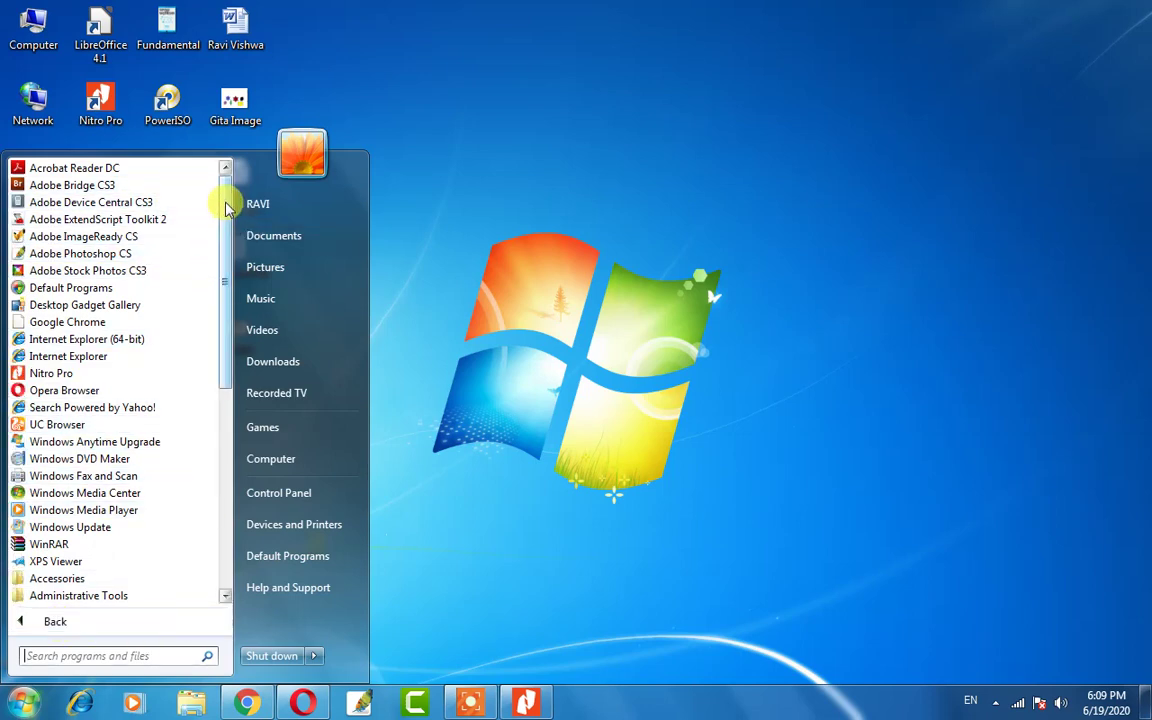
pyautogui.moveTo(226, 207); pyautogui.dragTo(231, 381)
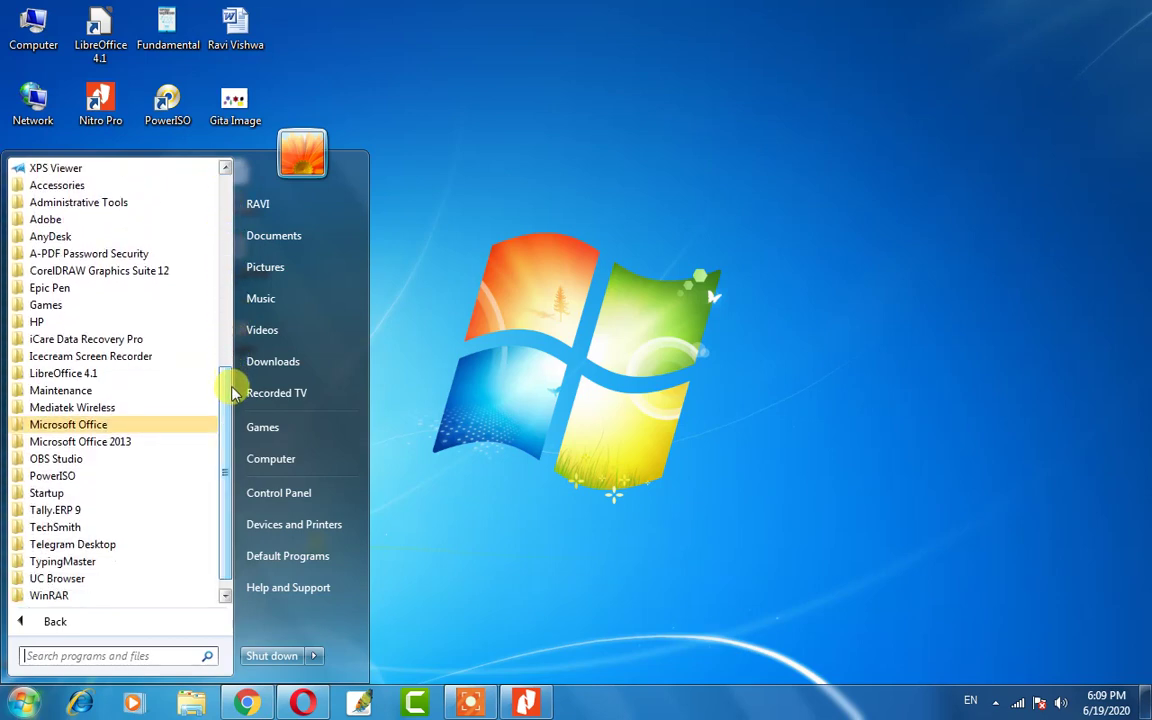
pyautogui.click(88, 428)
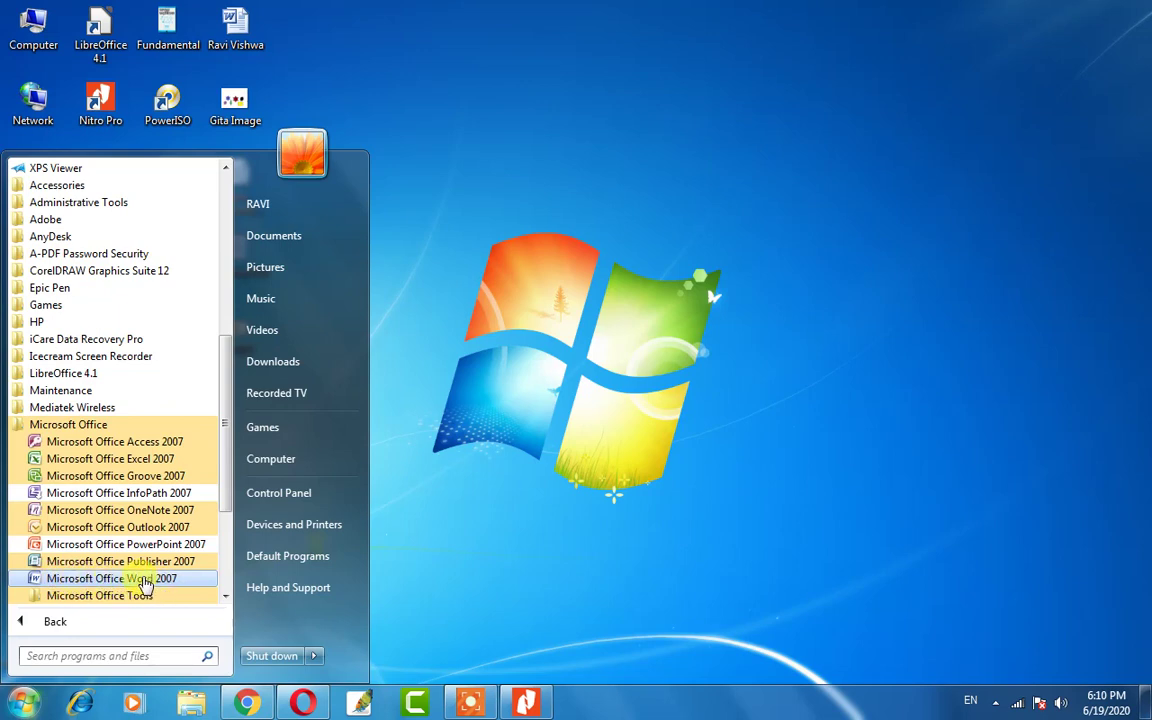
pyautogui.click(145, 579)
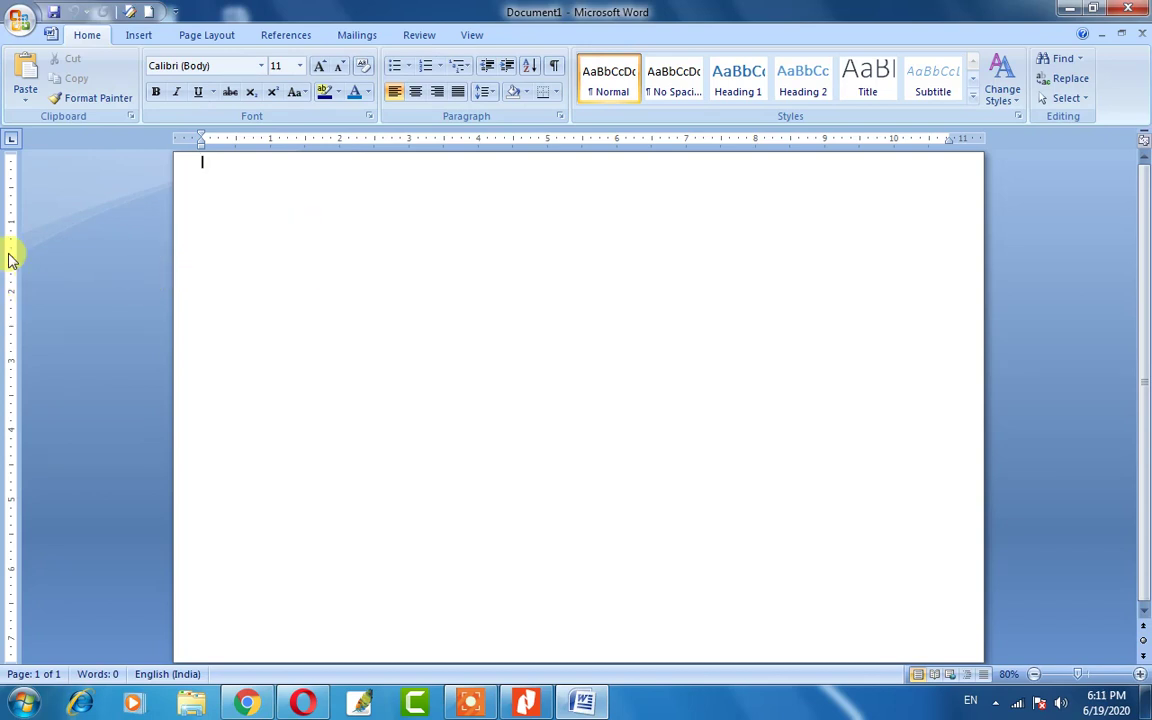
pyautogui.click(1128, 10)
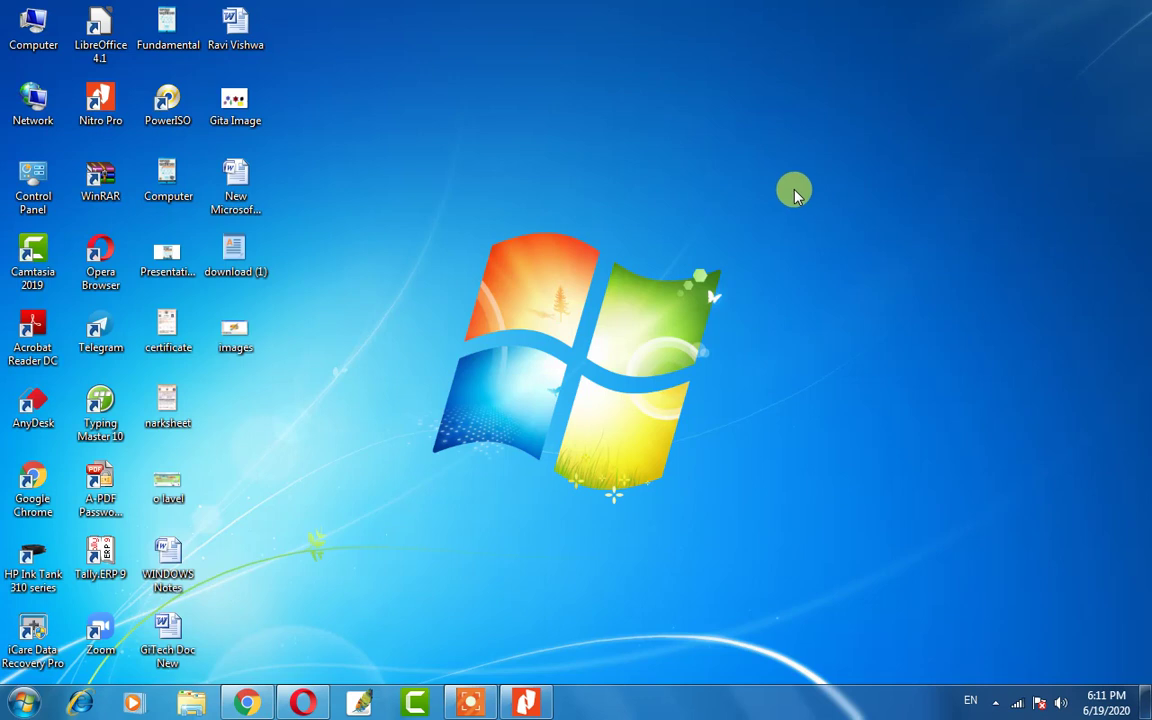
pyautogui.click(18, 708)
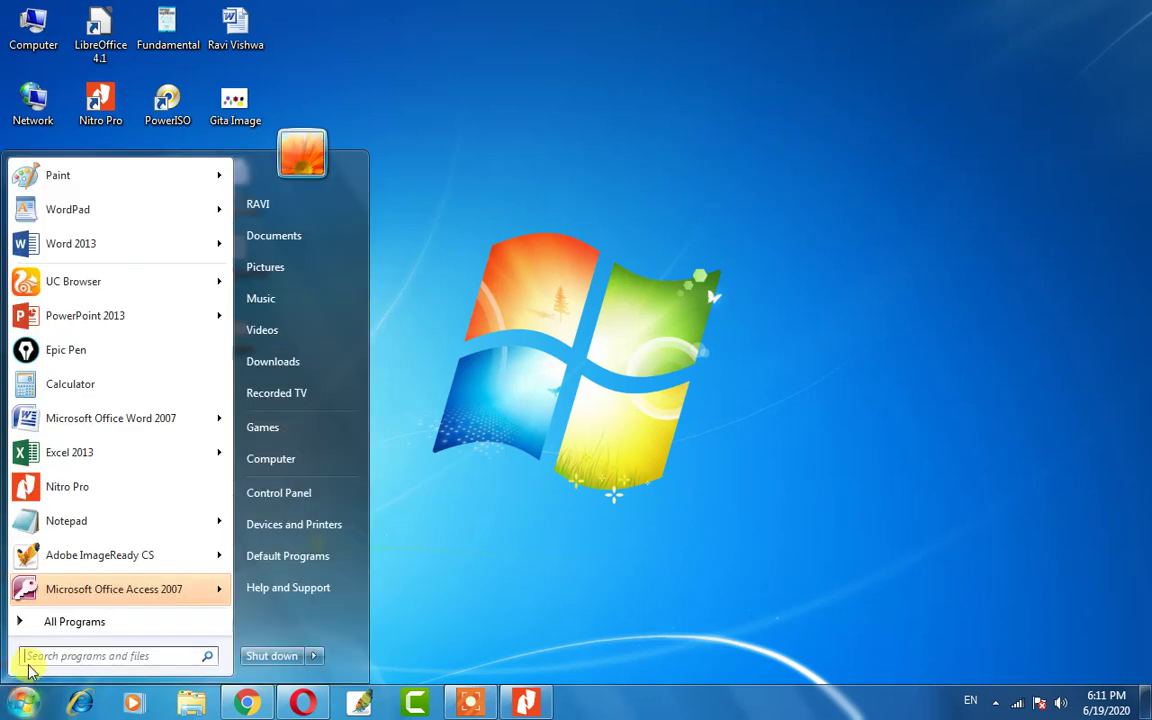
pyautogui.click(73, 655)
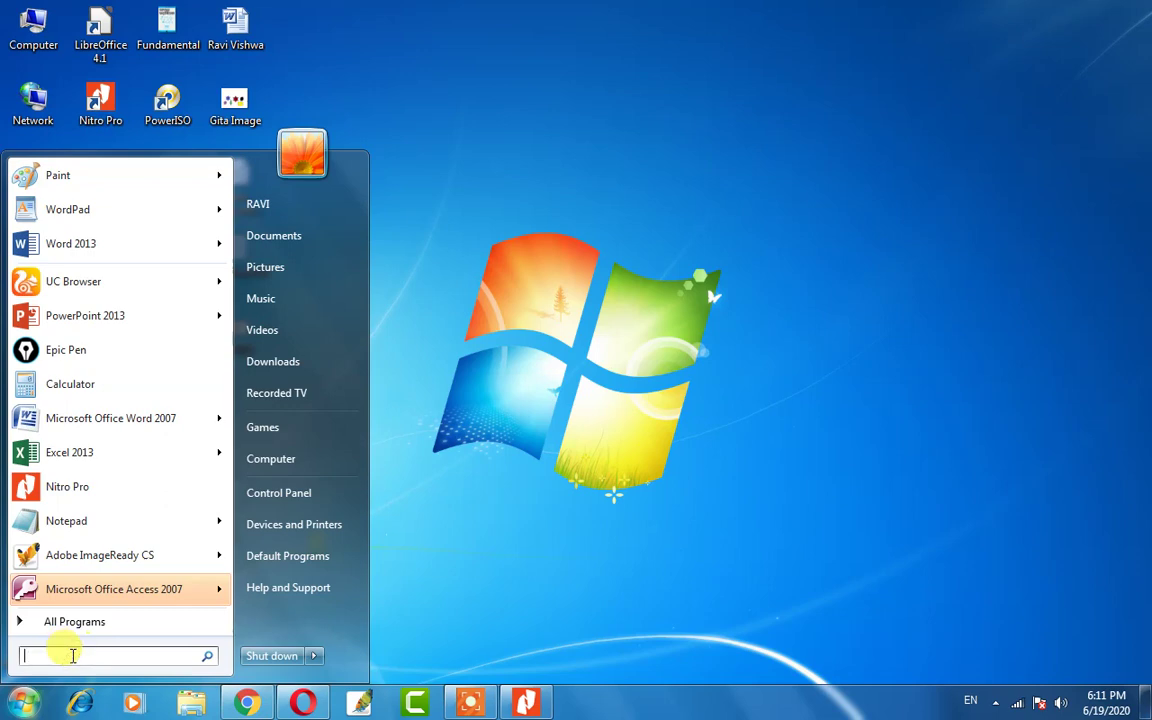
pyautogui.write('win')
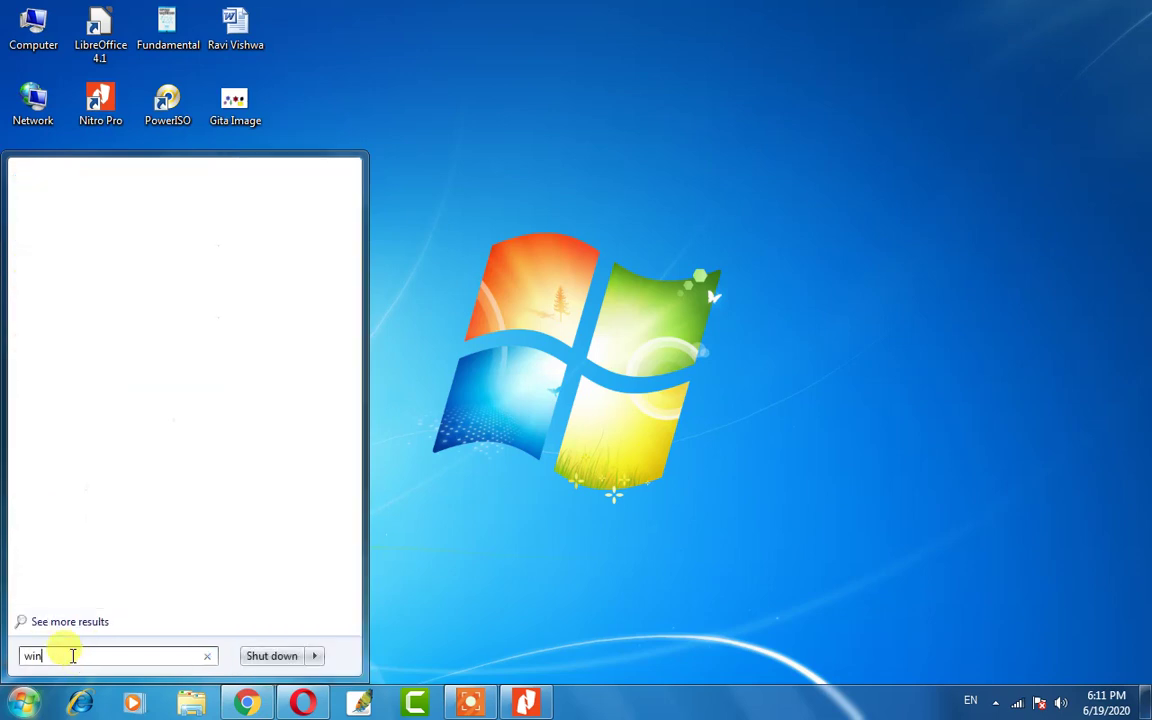
pyautogui.write('word')
pyautogui.press('F7')
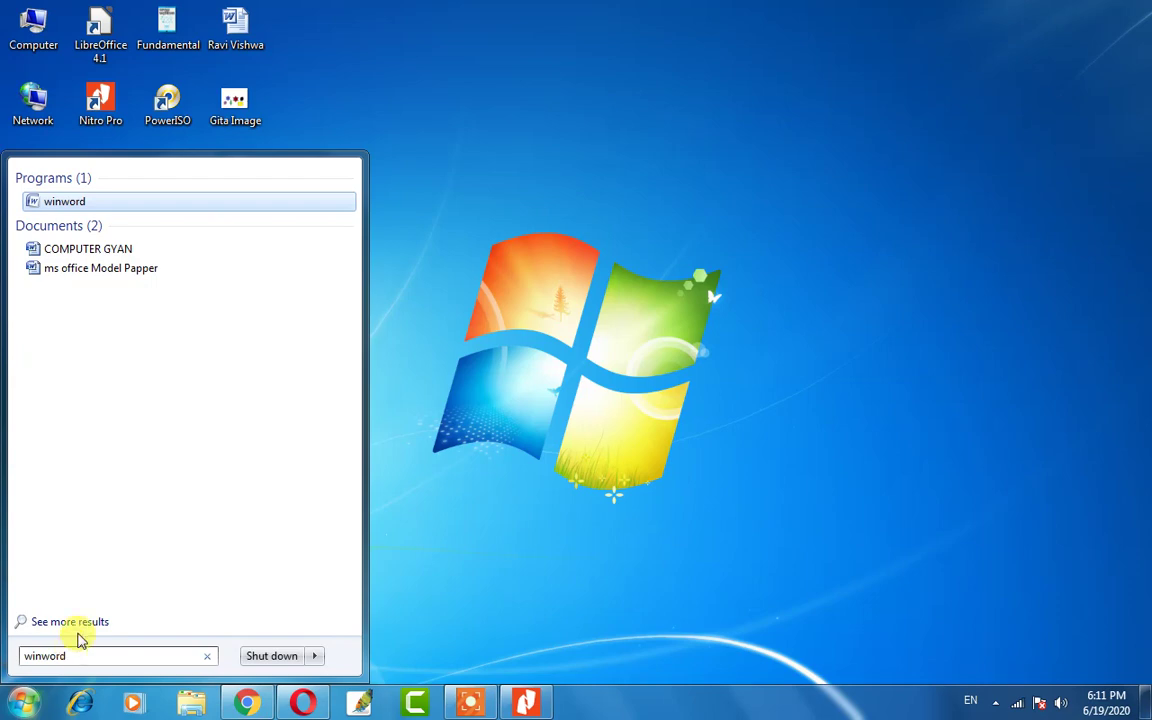
pyautogui.click(121, 208)
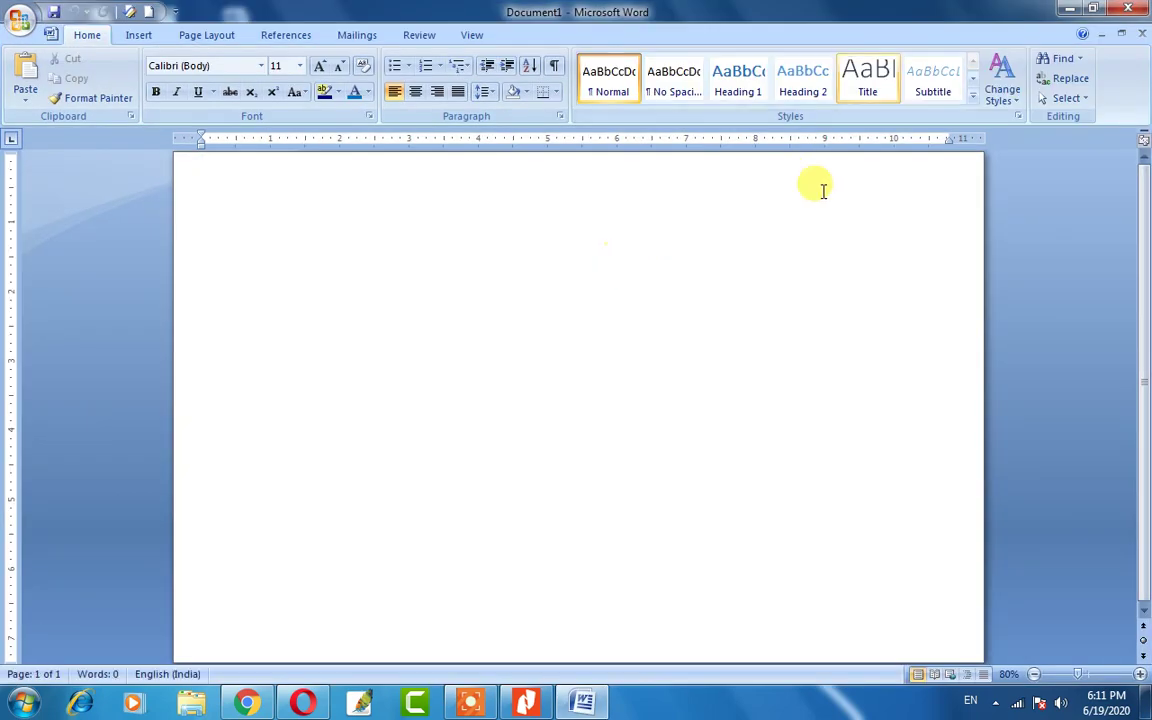
pyautogui.click(18, 705)
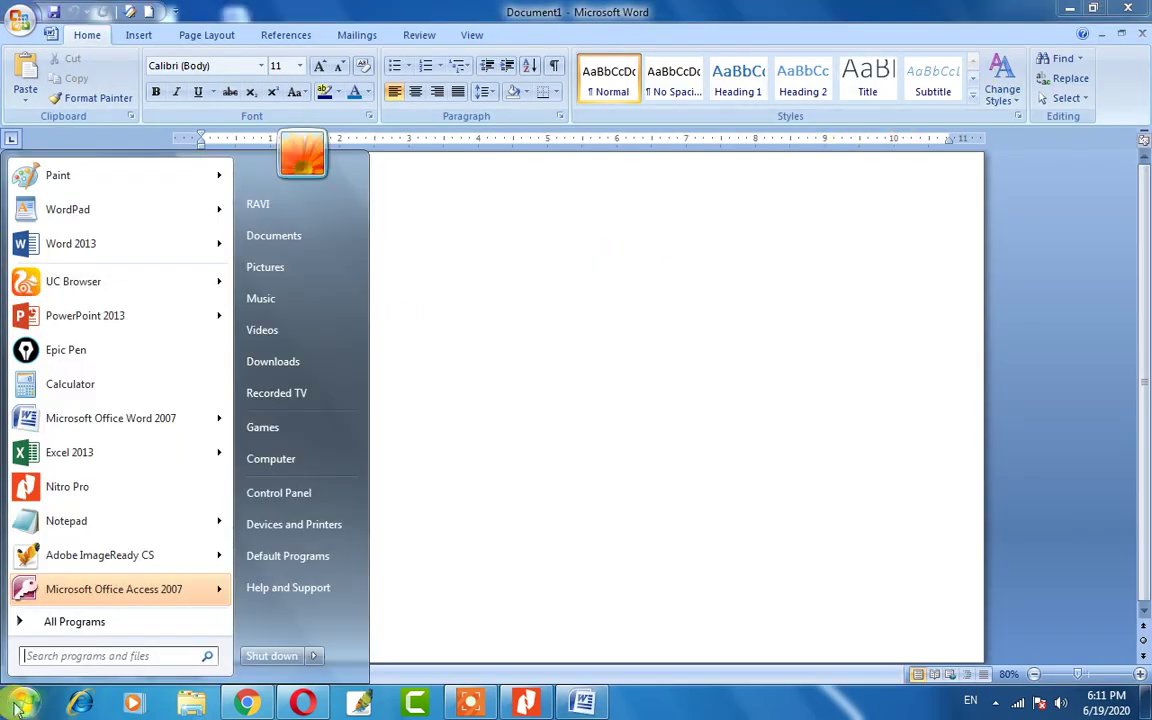
pyautogui.write('winword')
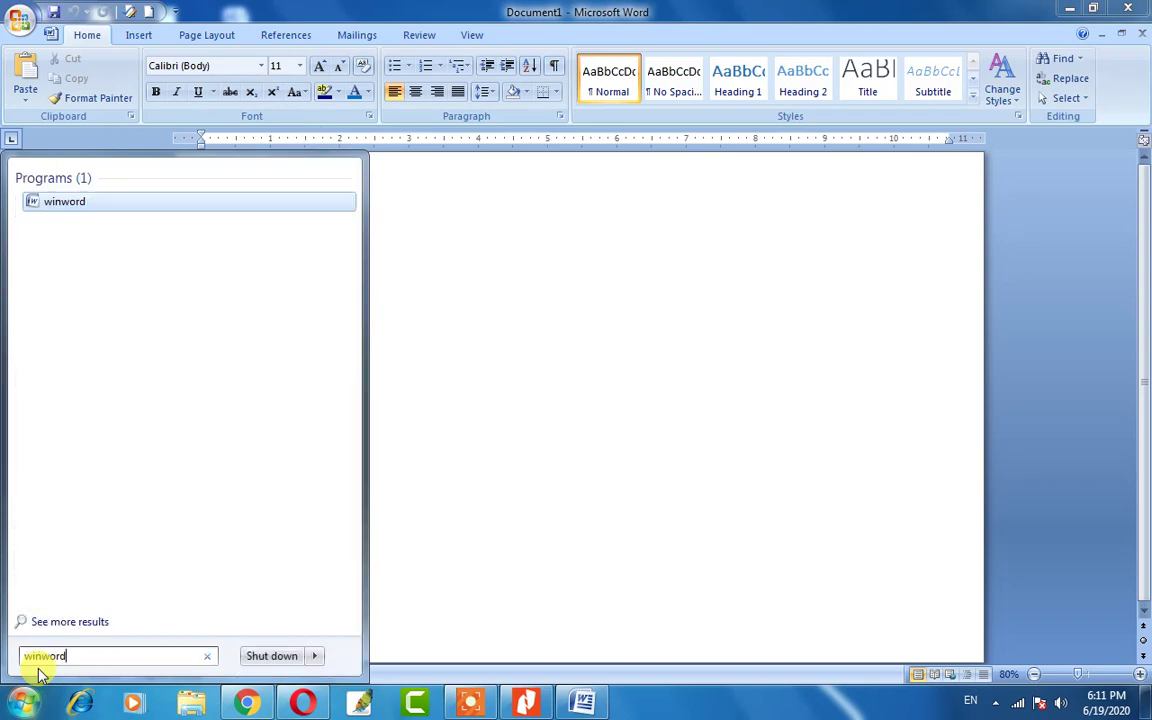
pyautogui.click(589, 473)
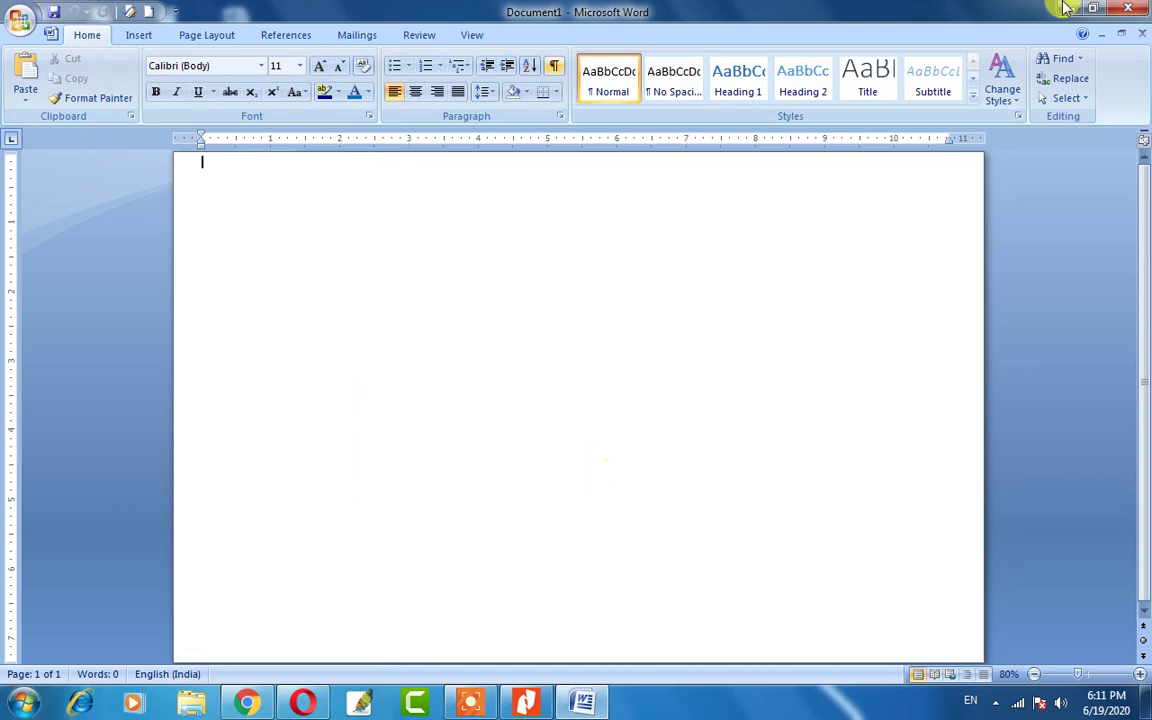
pyautogui.hotkey('ctrl', 'w')
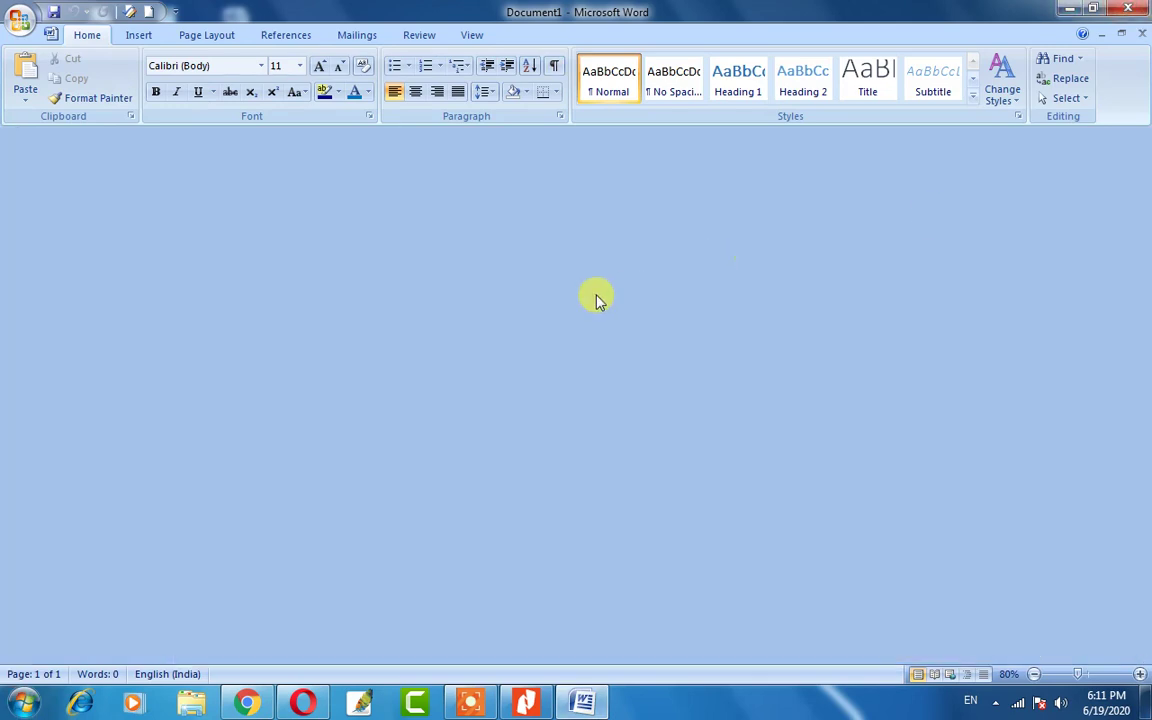
pyautogui.hotkey('alt', 'F4')
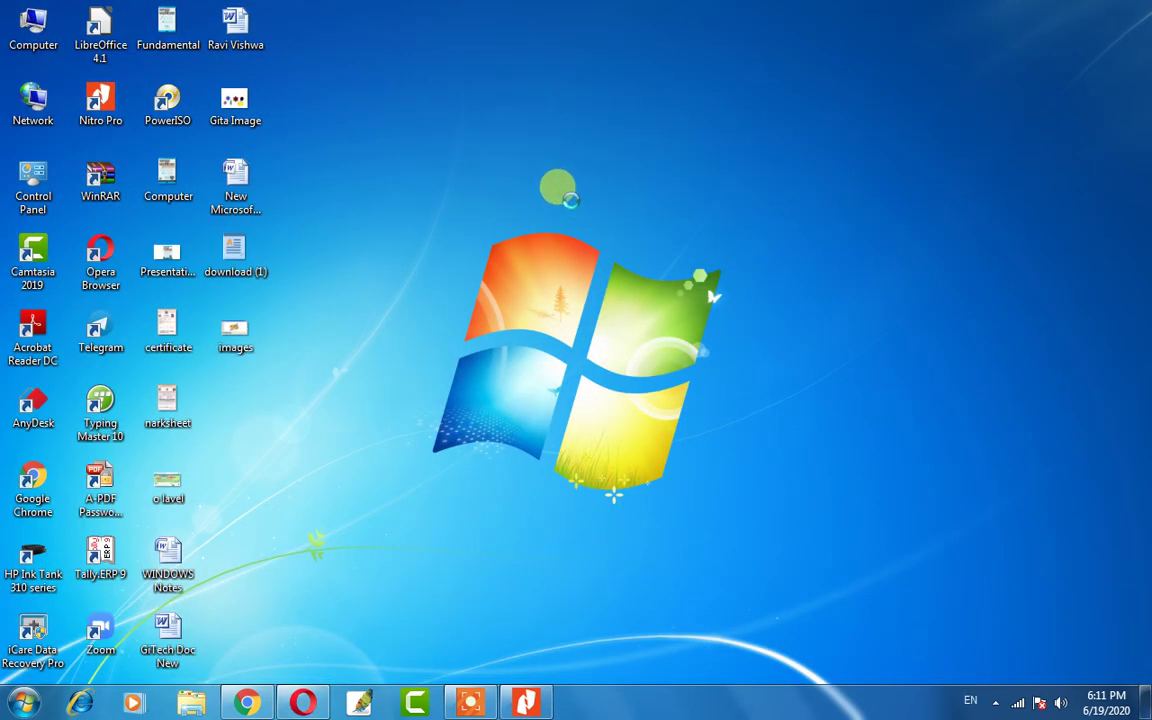
pyautogui.rightClick(536, 148)
pyautogui.click(571, 204)
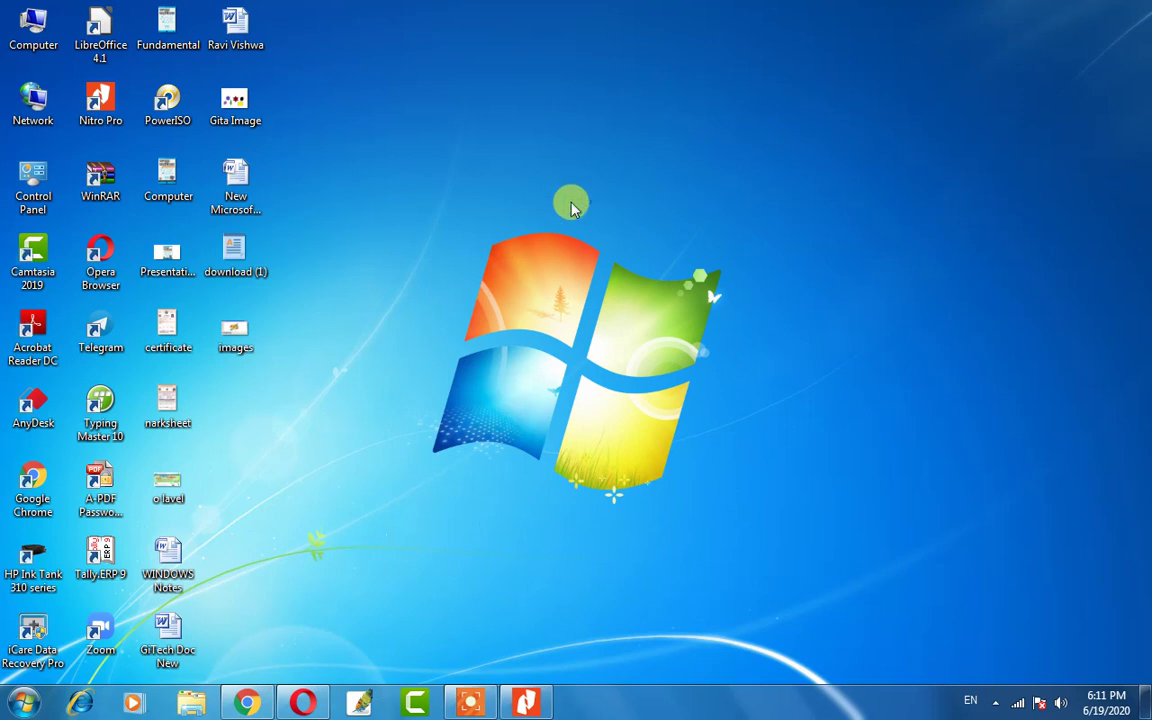
pyautogui.press('super+r')
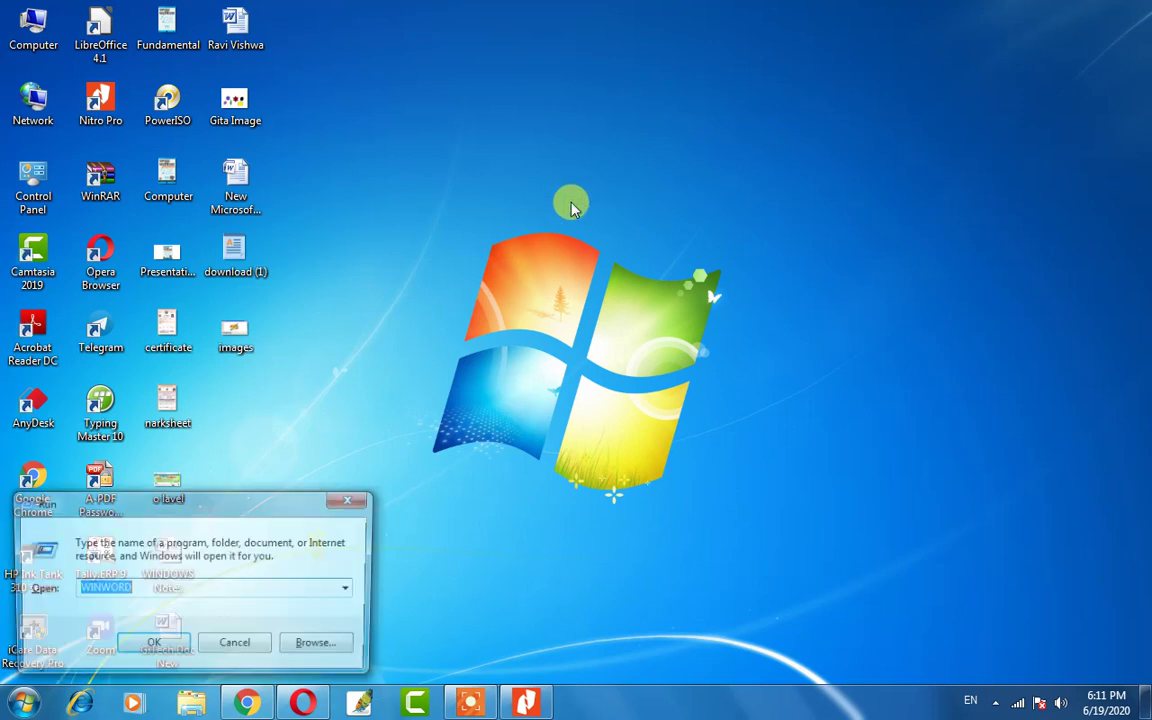
pyautogui.press('BackSpace')
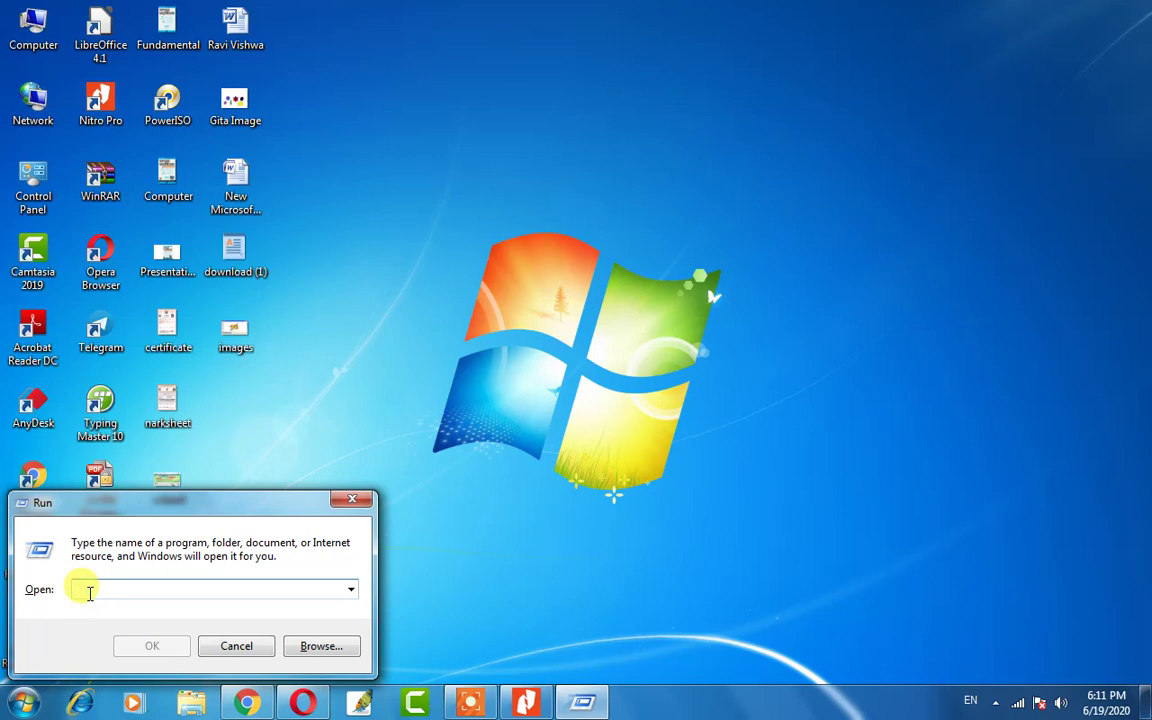
pyautogui.write('win')
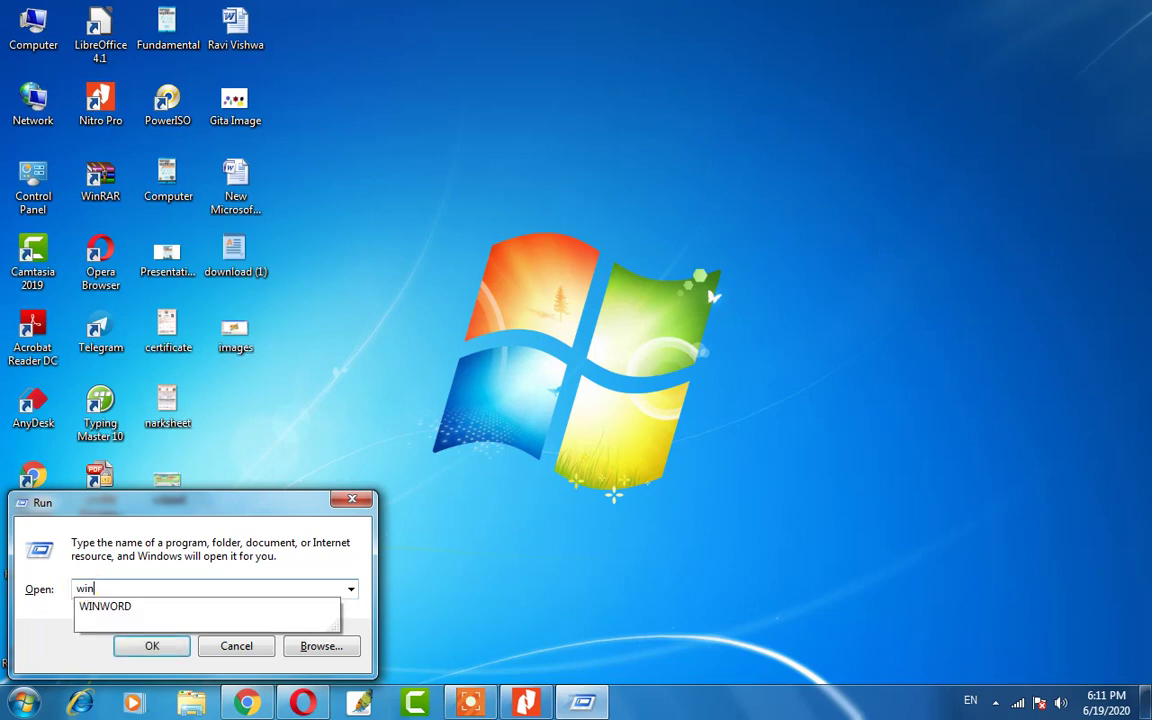
pyautogui.press('Down')
pyautogui.press('Return')
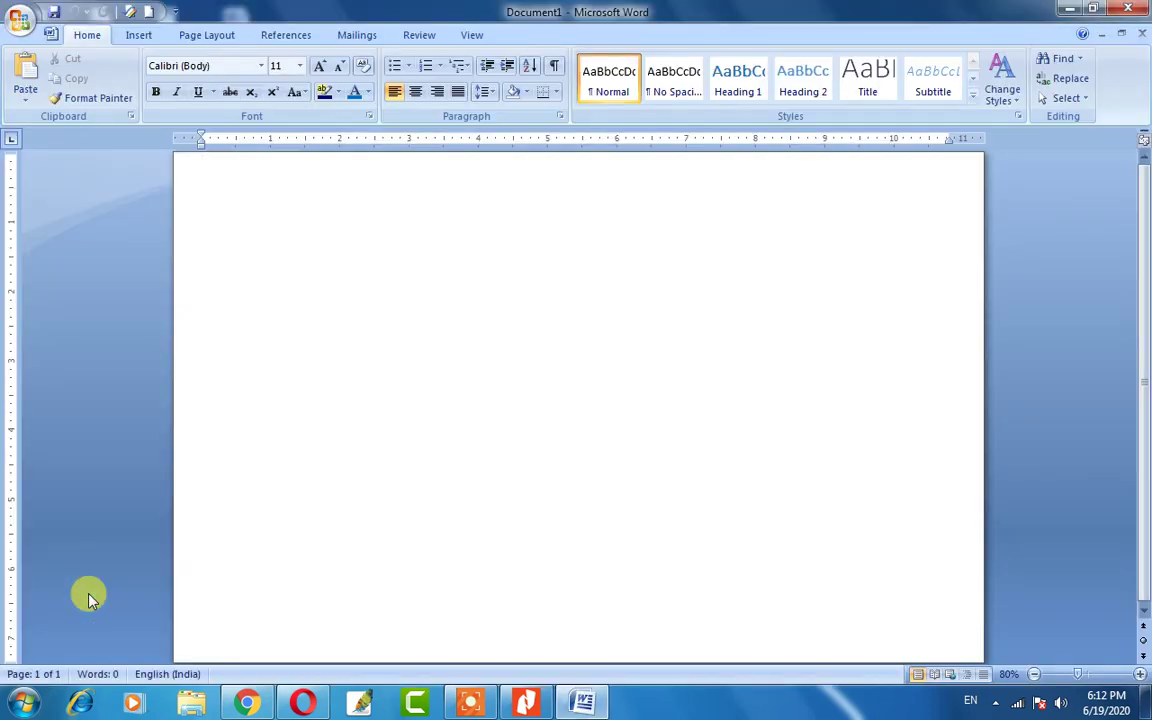
pyautogui.click(1128, 10)
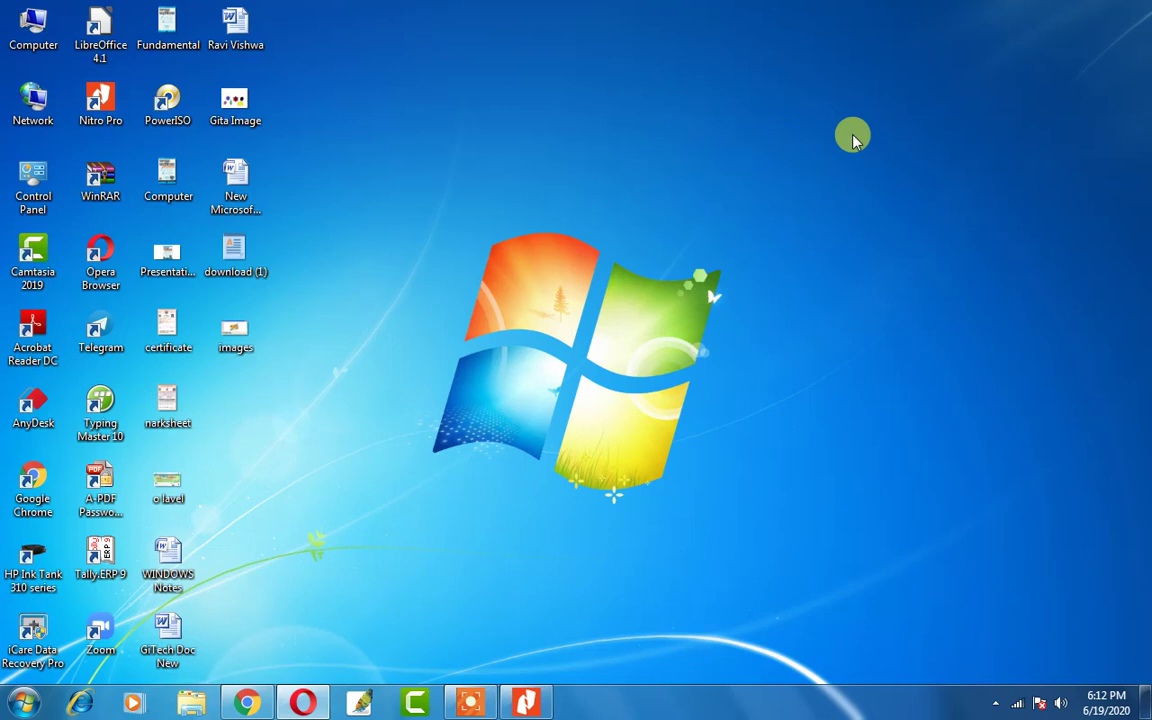
# Create a new Microsoft Word document on the desktop and type Shyam as its name.
pyautogui.moveTo(345, 31); pyautogui.dragTo(566, 293)
pyautogui.moveTo(343, 10); pyautogui.dragTo(918, 550)
pyautogui.moveTo(340, 31); pyautogui.dragTo(947, 598)
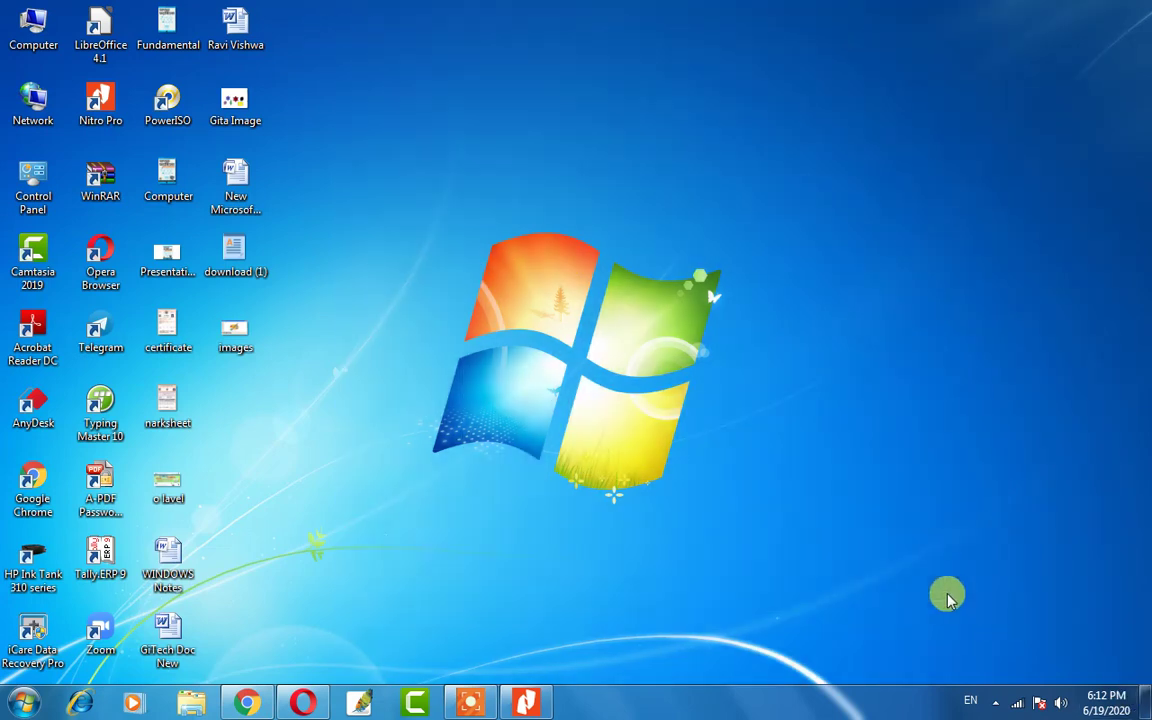
pyautogui.rightClick(826, 90)
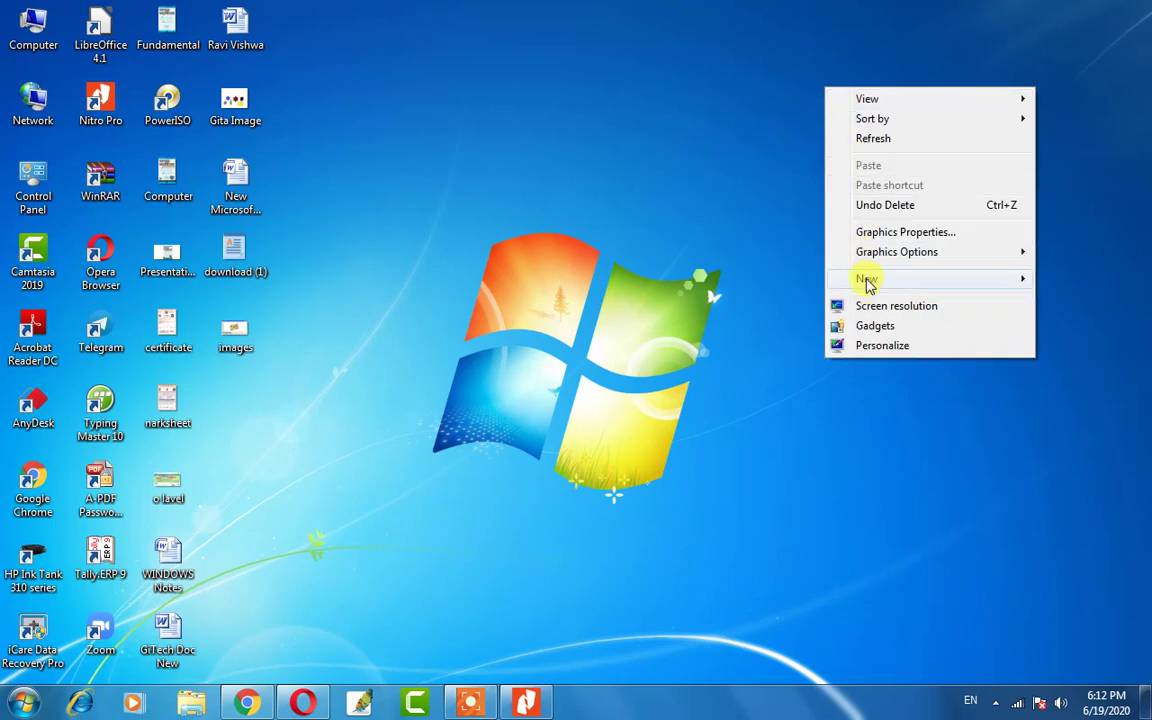
pyautogui.moveTo(868, 282)
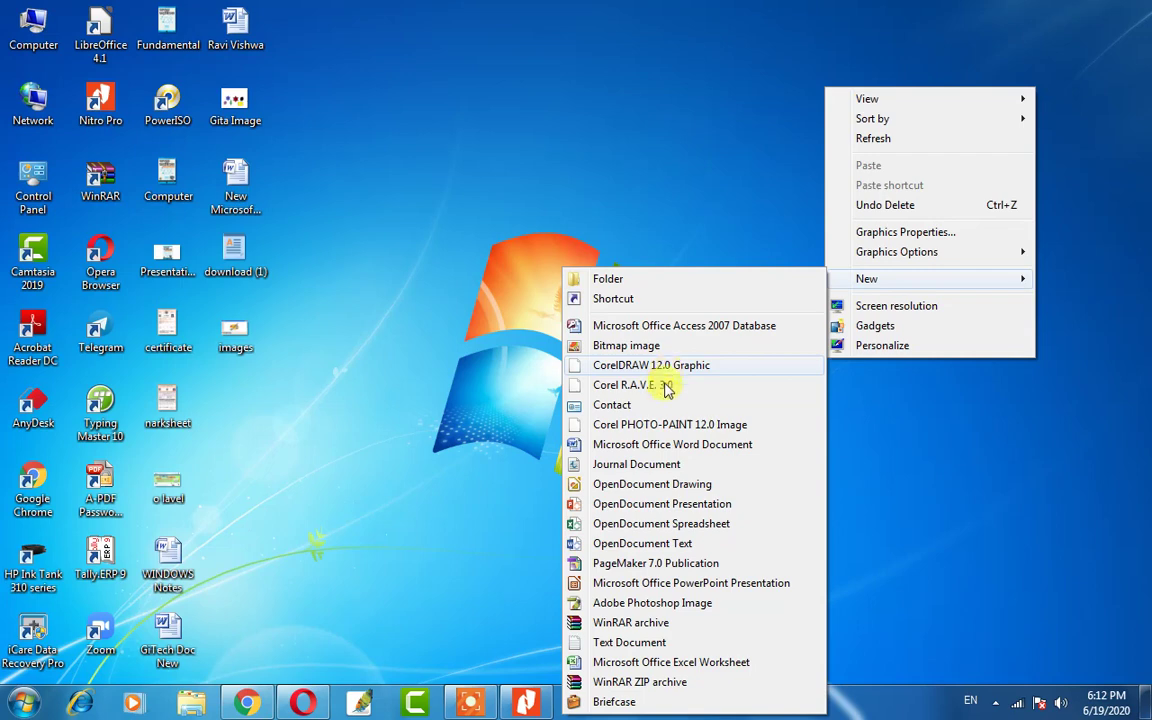
pyautogui.click(729, 445)
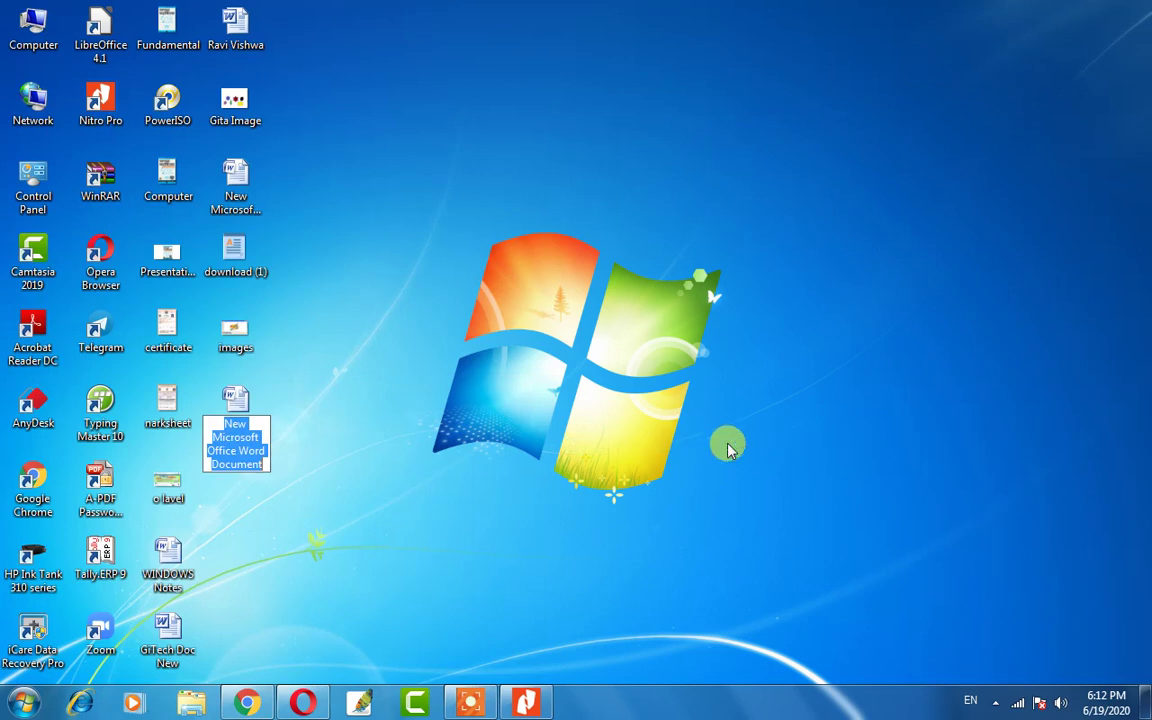
pyautogui.press('BackSpace')
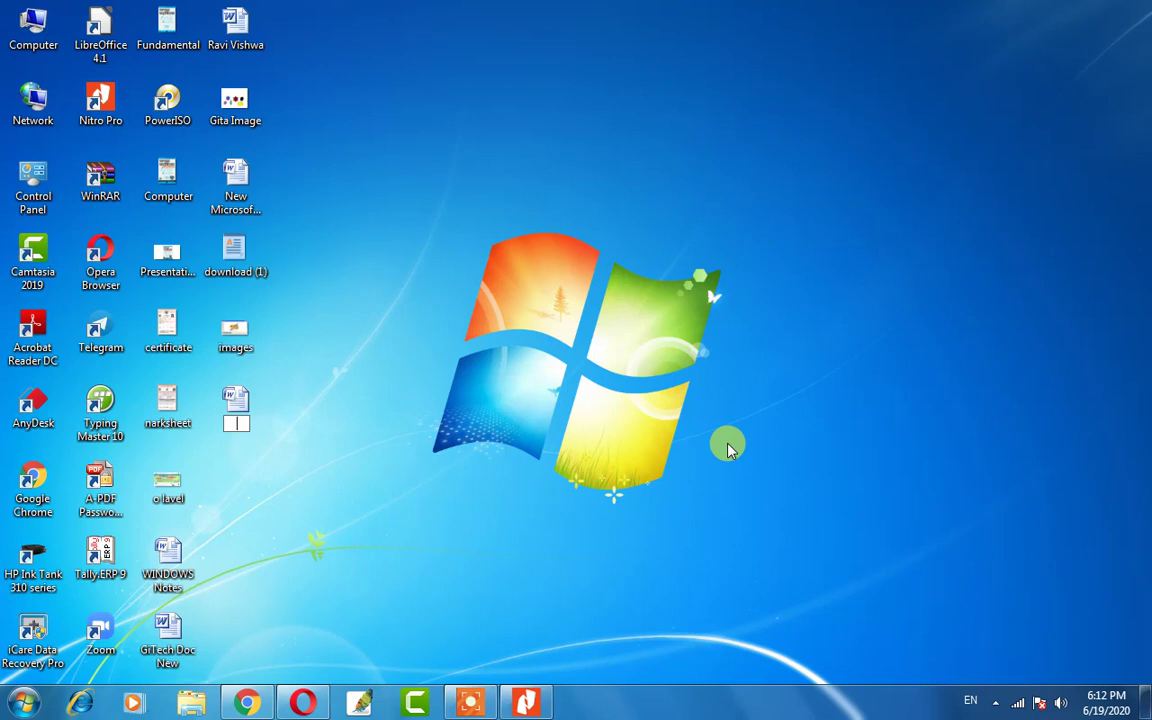
pyautogui.write('S')
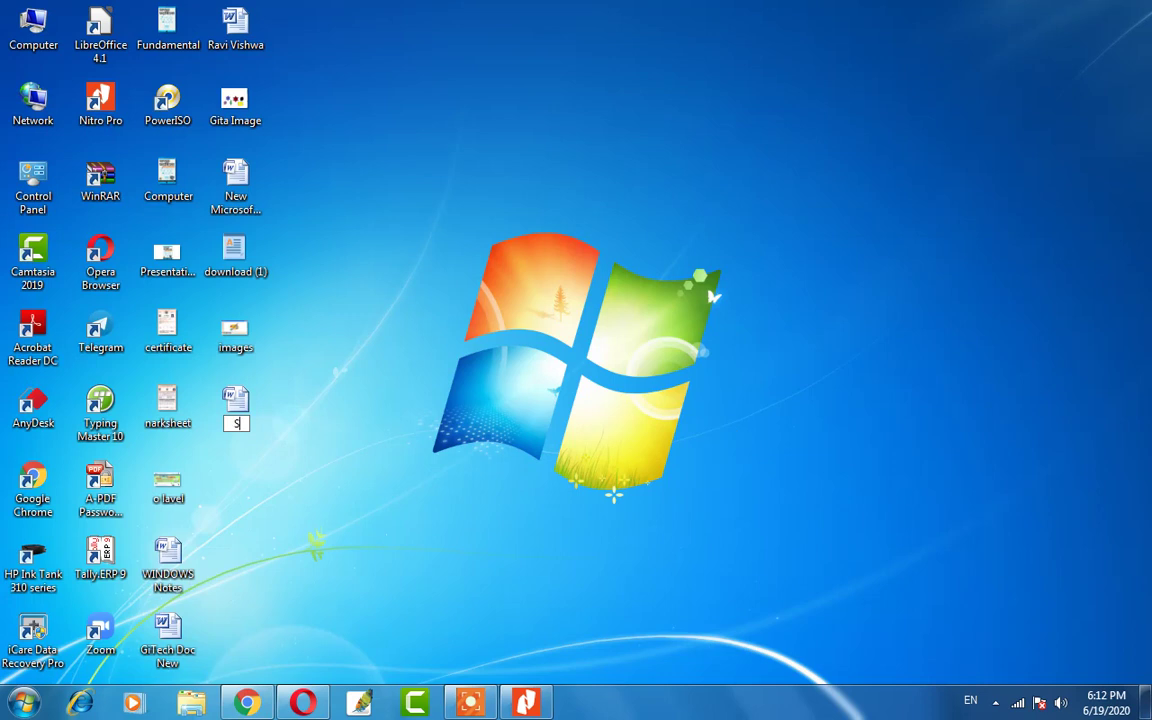
pyautogui.write('hyam')
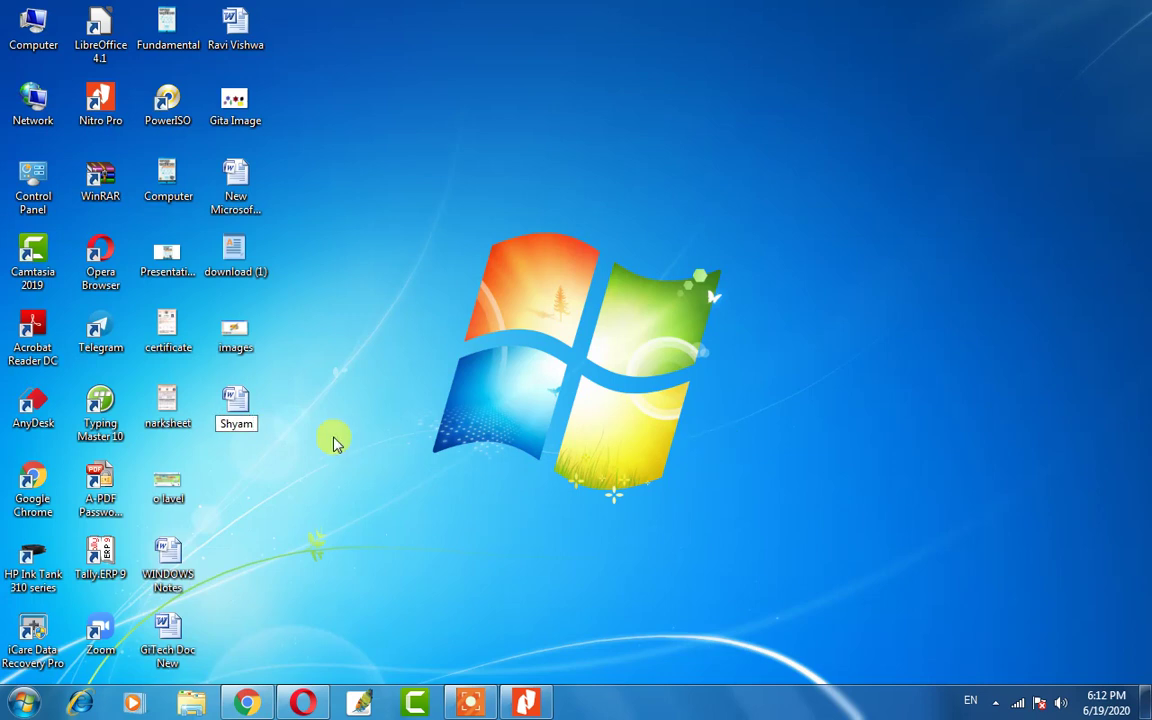
# Confirm the name Shyam, open the document in Word, then return to the MS Word Part 01 PDF.
pyautogui.press('Return')
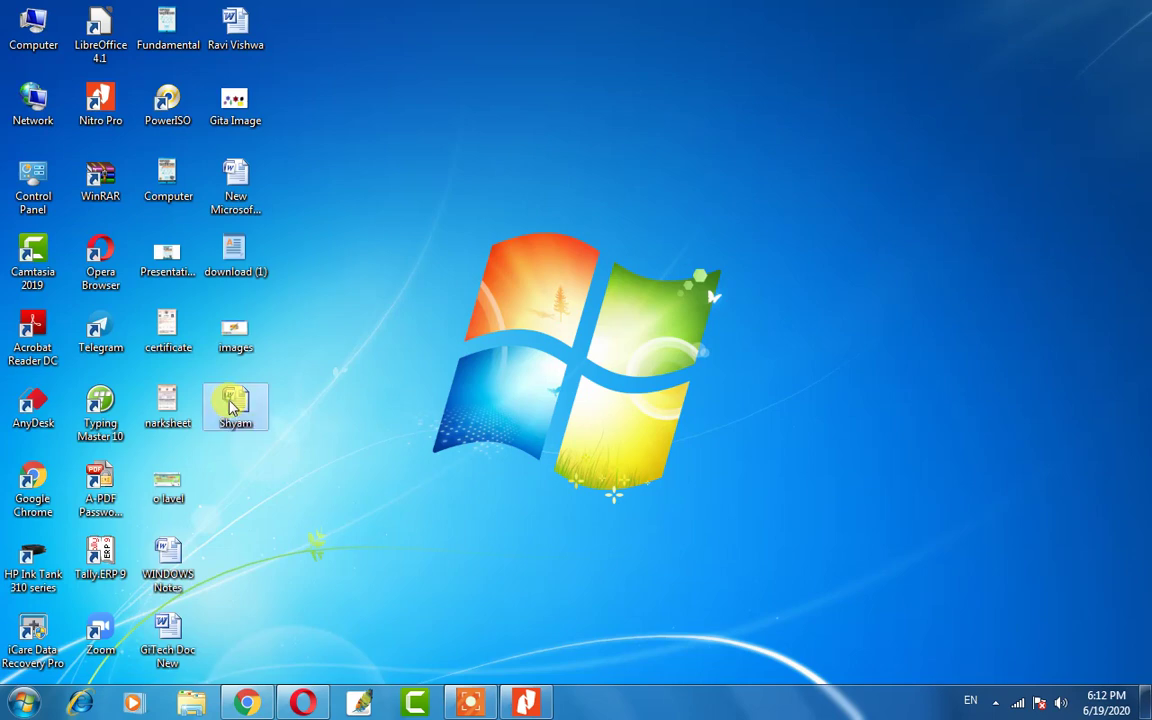
pyautogui.doubleClick(233, 403)
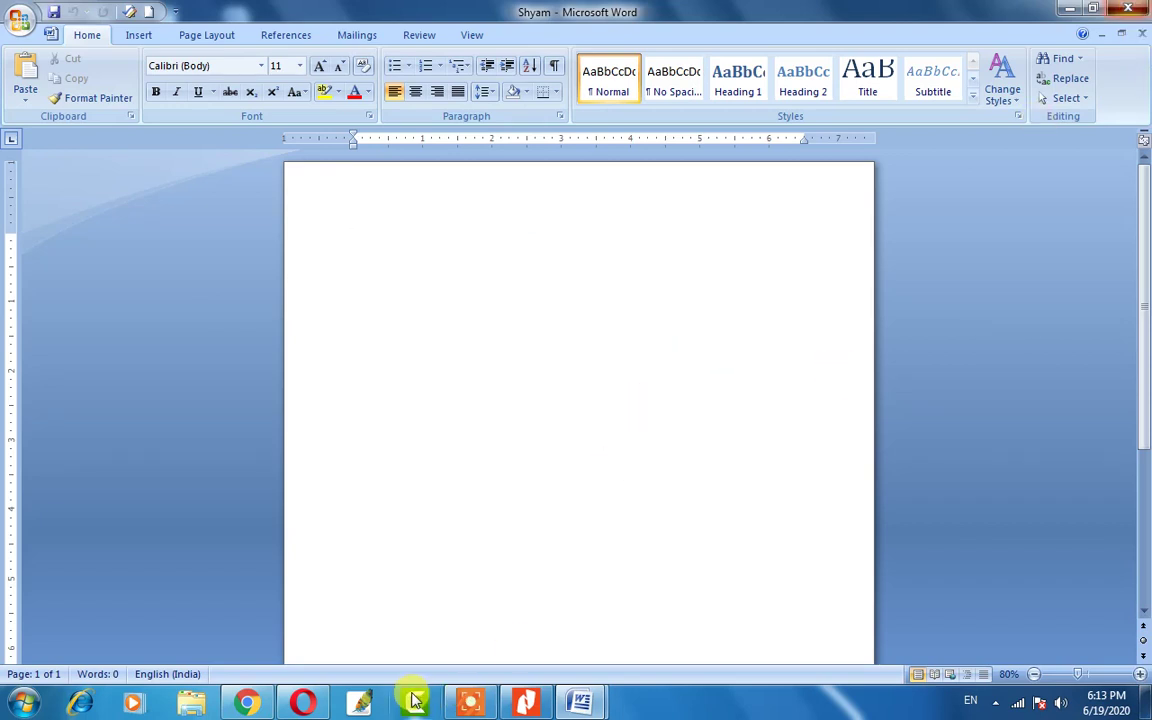
pyautogui.click(526, 702)
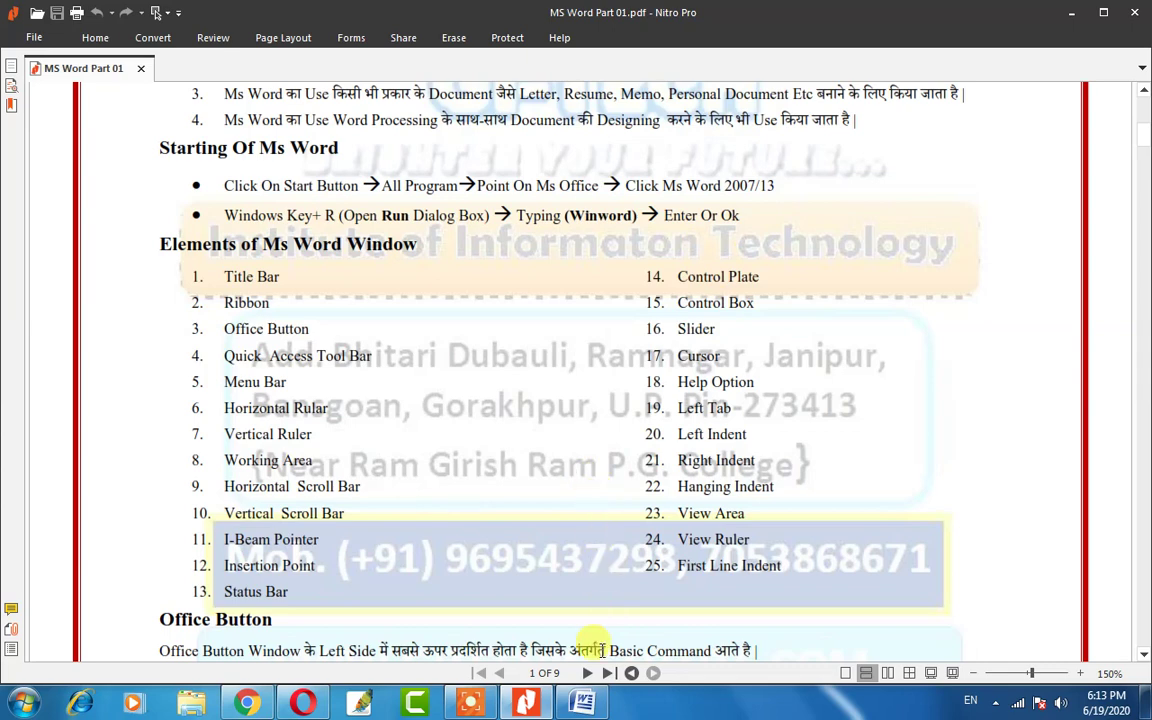
# Bring the blank Word Document1 back in front of Nitro Pro from the taskbar.
pyautogui.click(582, 703)
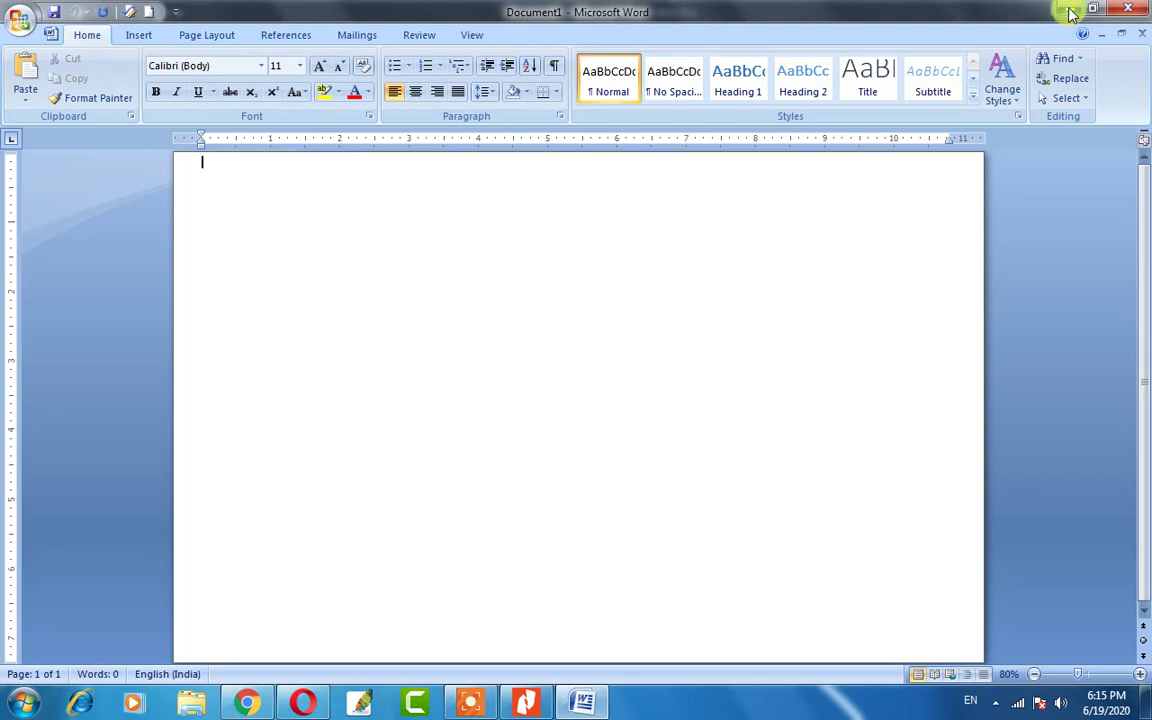
pyautogui.click(1072, 12)
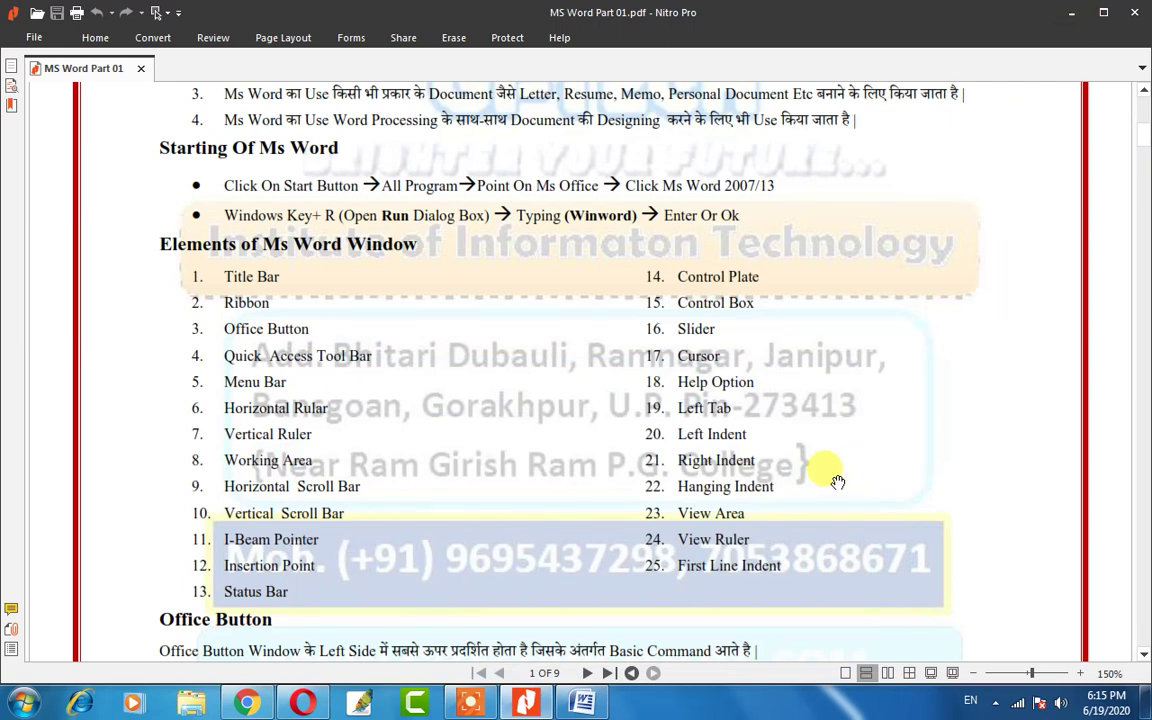
pyautogui.click(585, 706)
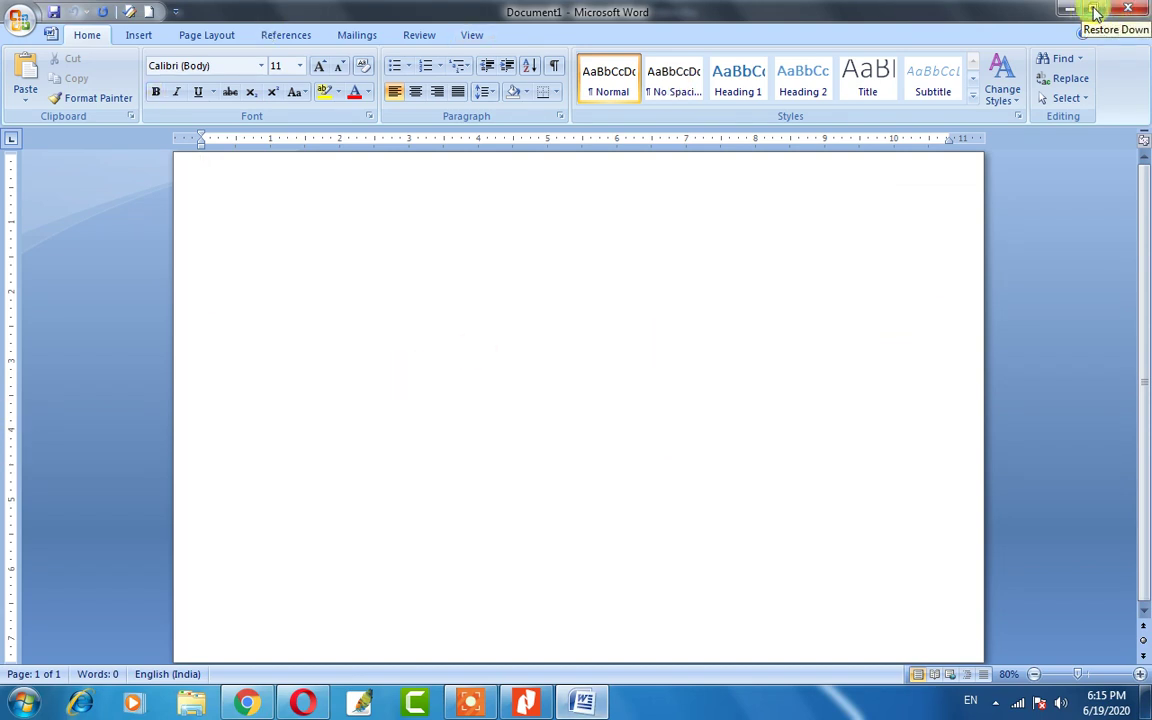
pyautogui.click(1095, 11)
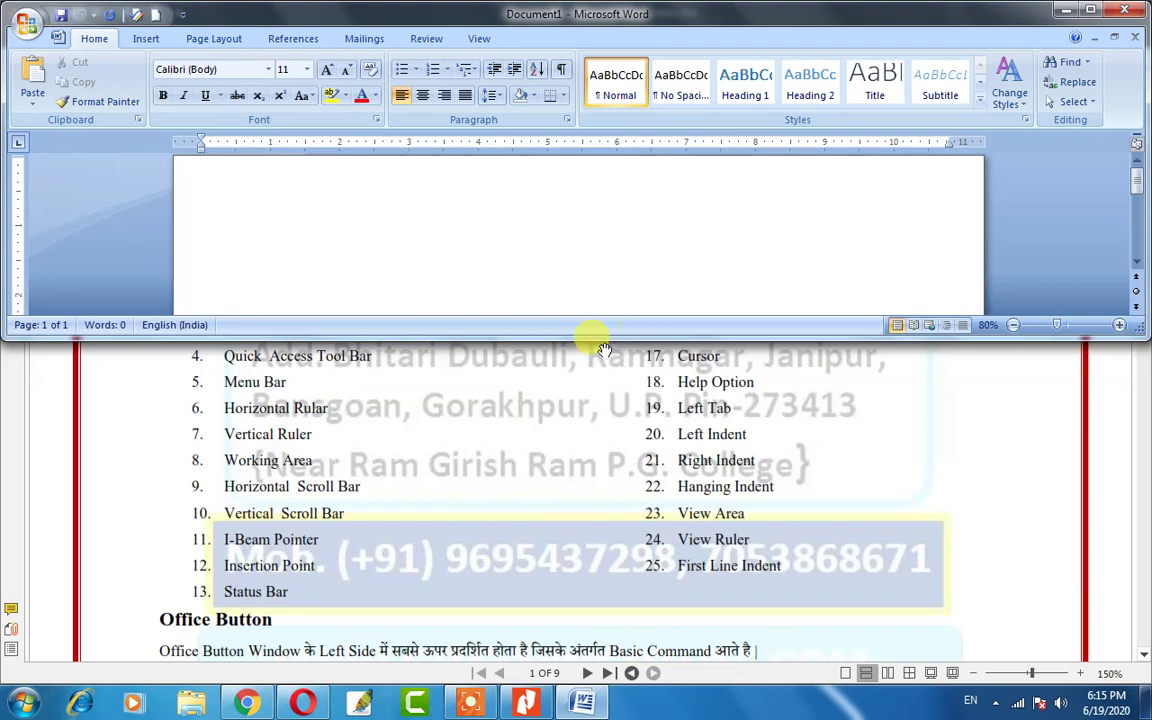
pyautogui.moveTo(604, 340); pyautogui.dragTo(590, 532)
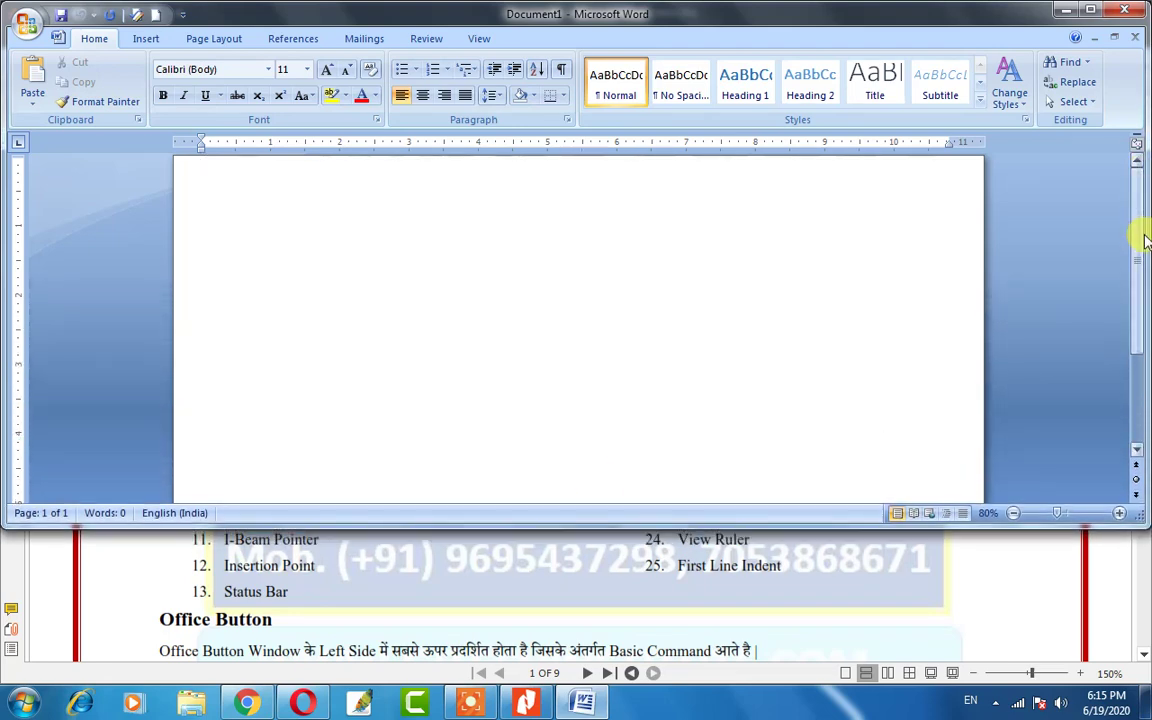
pyautogui.moveTo(1147, 240); pyautogui.dragTo(808, 231)
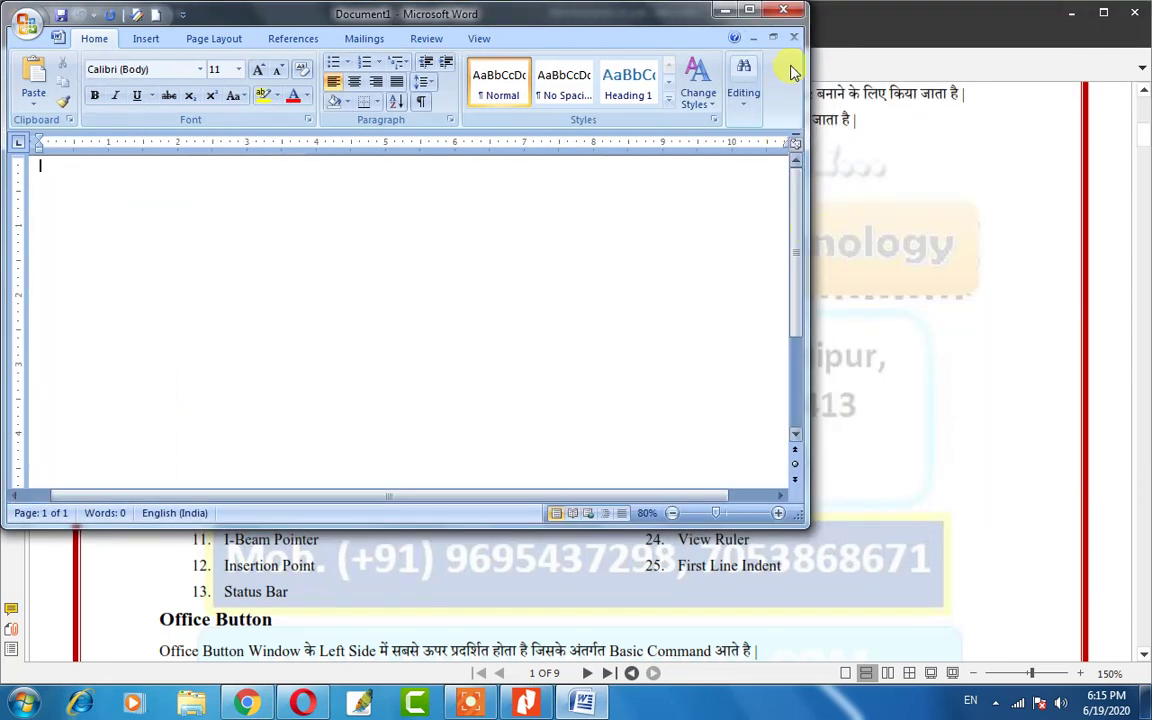
pyautogui.moveTo(5, 231); pyautogui.dragTo(183, 224)
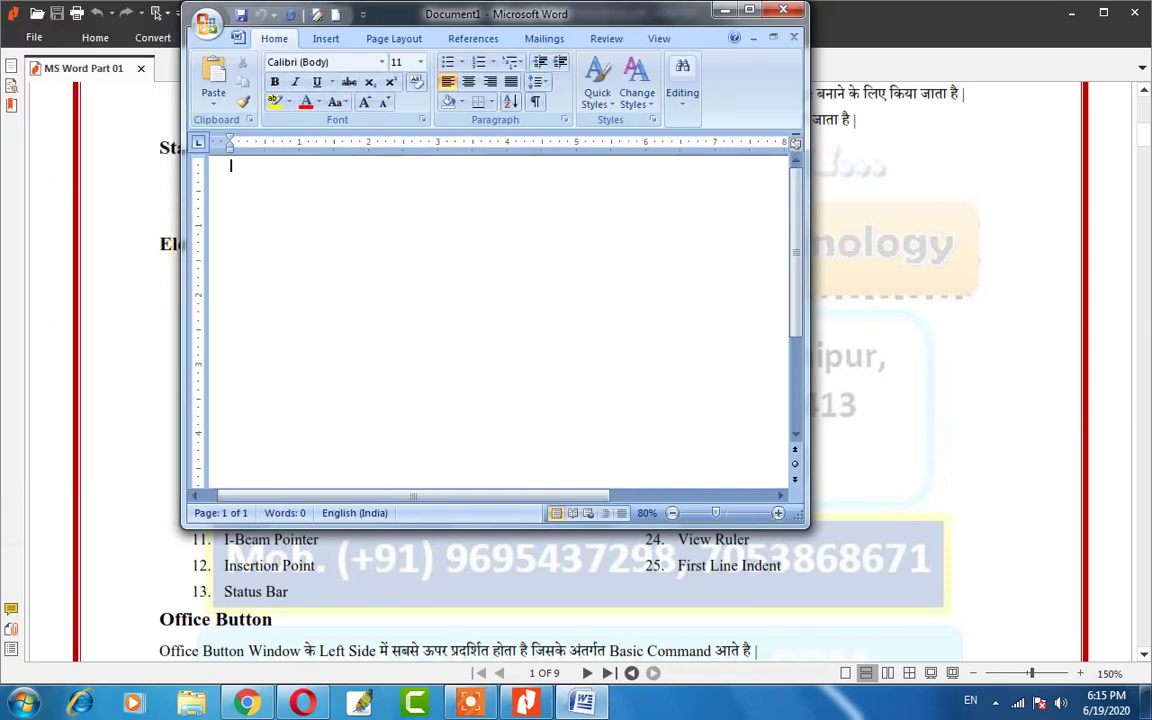
pyautogui.moveTo(545, 14); pyautogui.dragTo(581, 85)
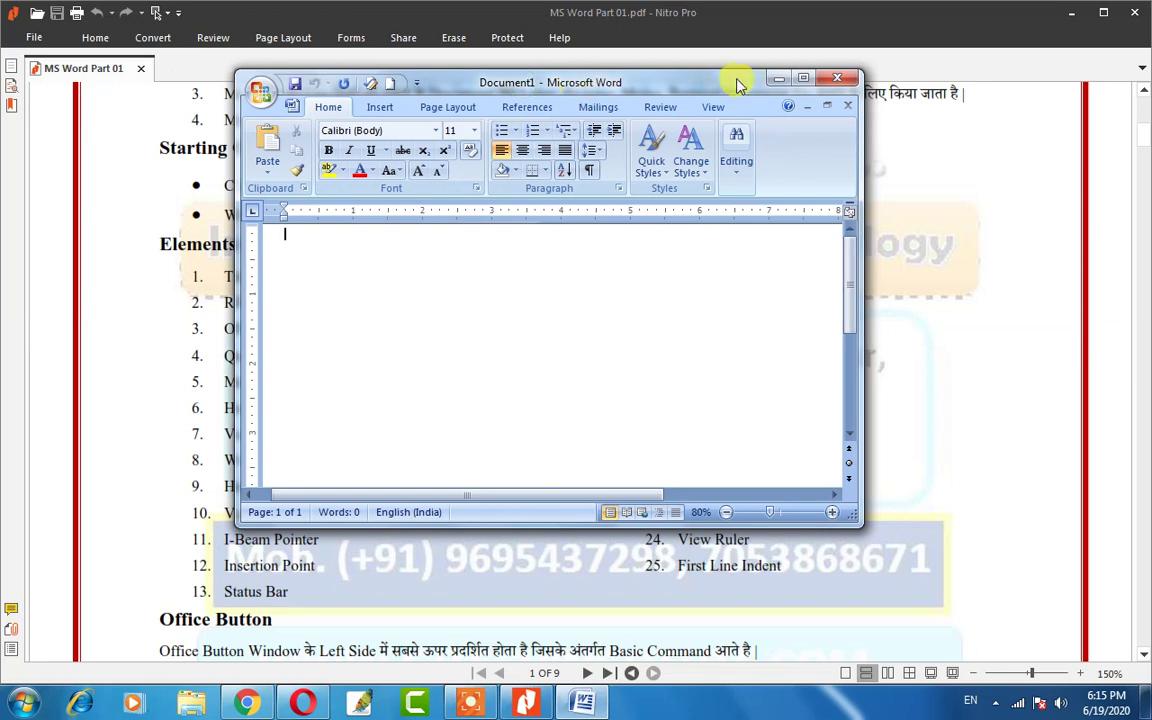
pyautogui.click(806, 80)
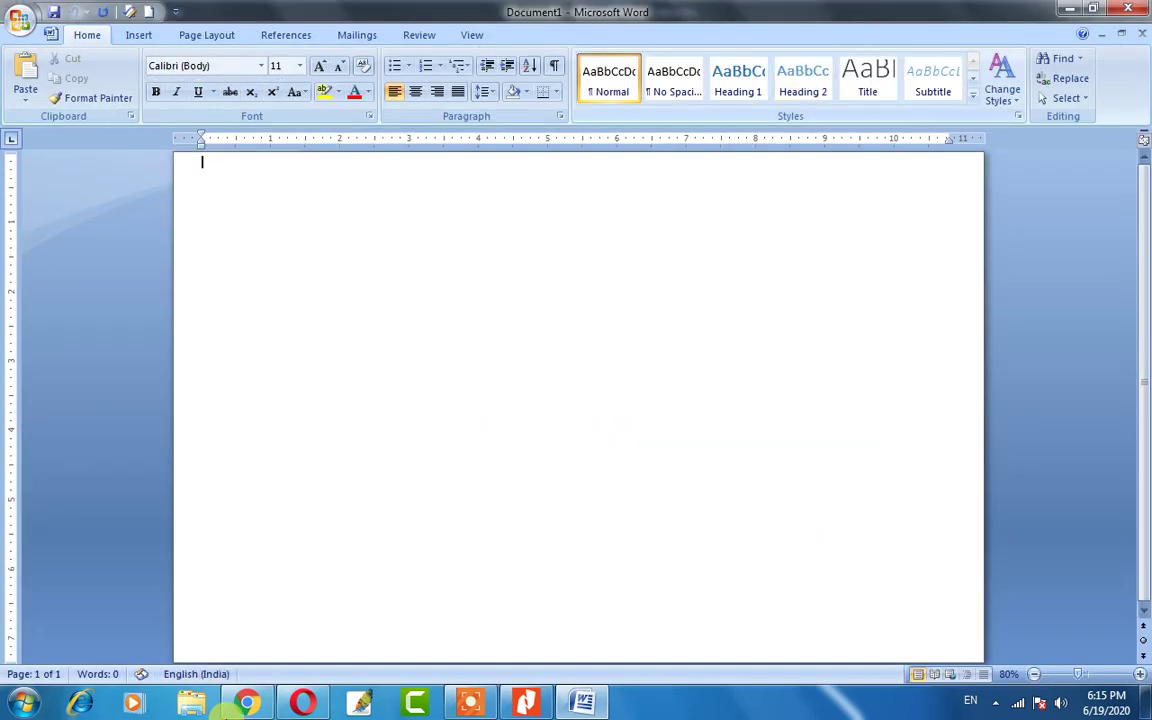
pyautogui.click(1097, 10)
pyautogui.click(806, 79)
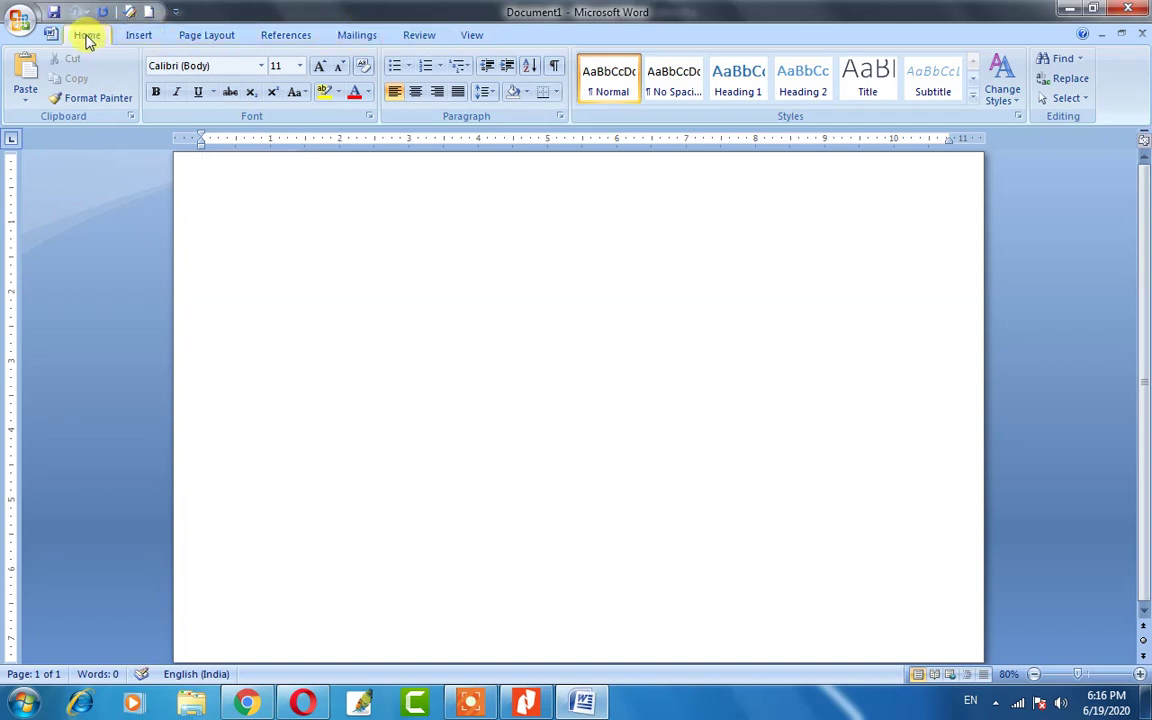
pyautogui.click(143, 35)
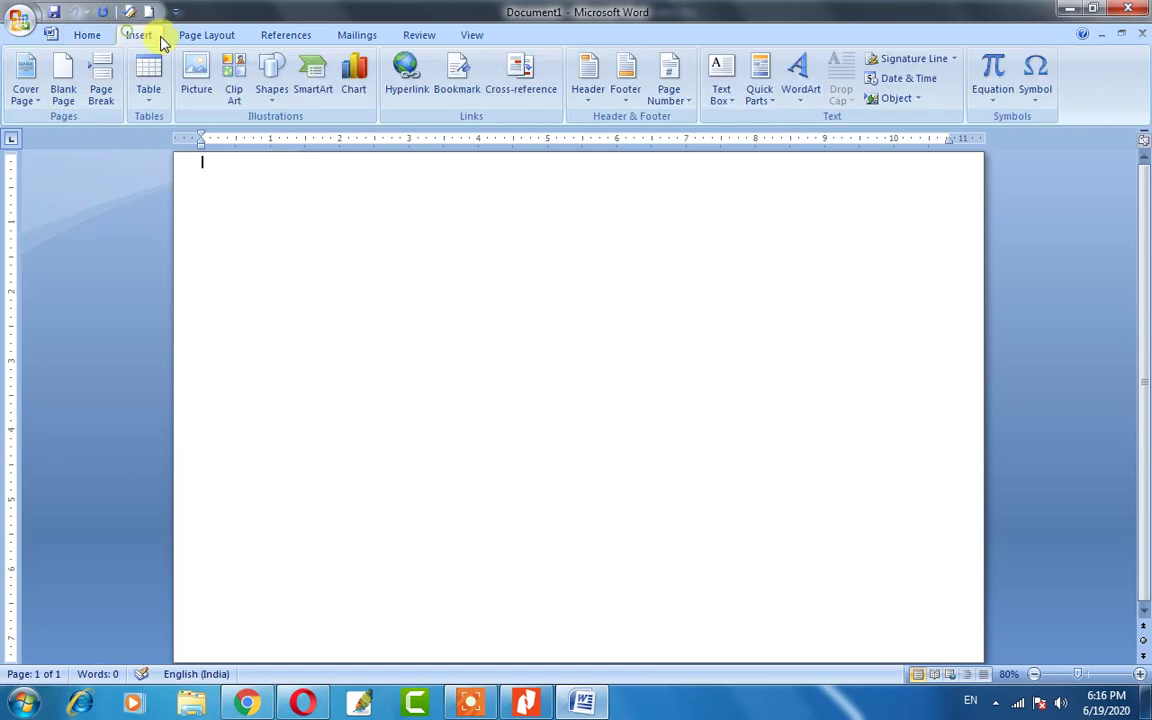
pyautogui.click(203, 35)
pyautogui.click(357, 35)
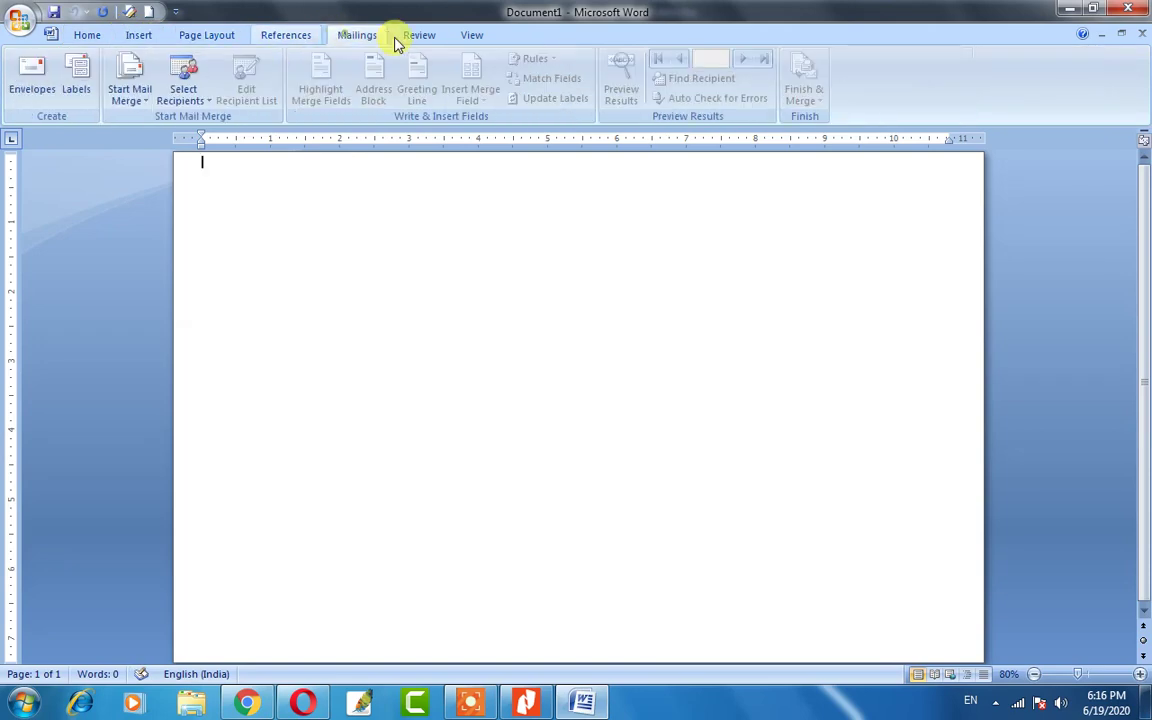
pyautogui.click(419, 35)
pyautogui.click(487, 43)
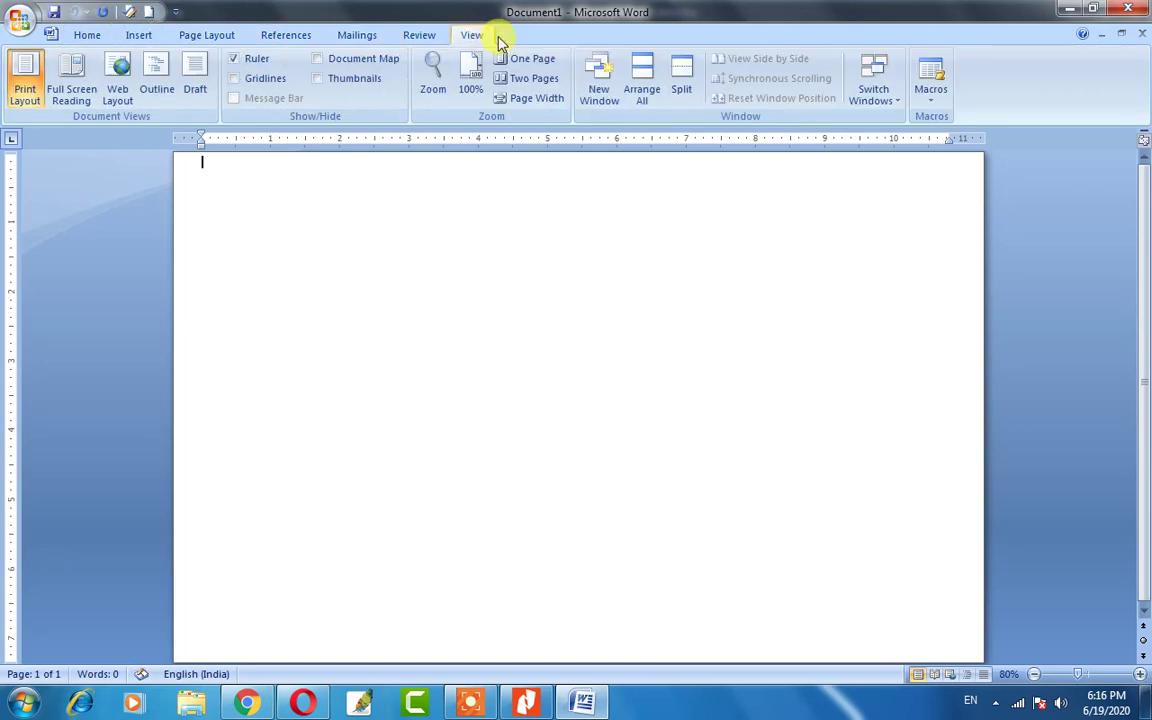
pyautogui.click(88, 37)
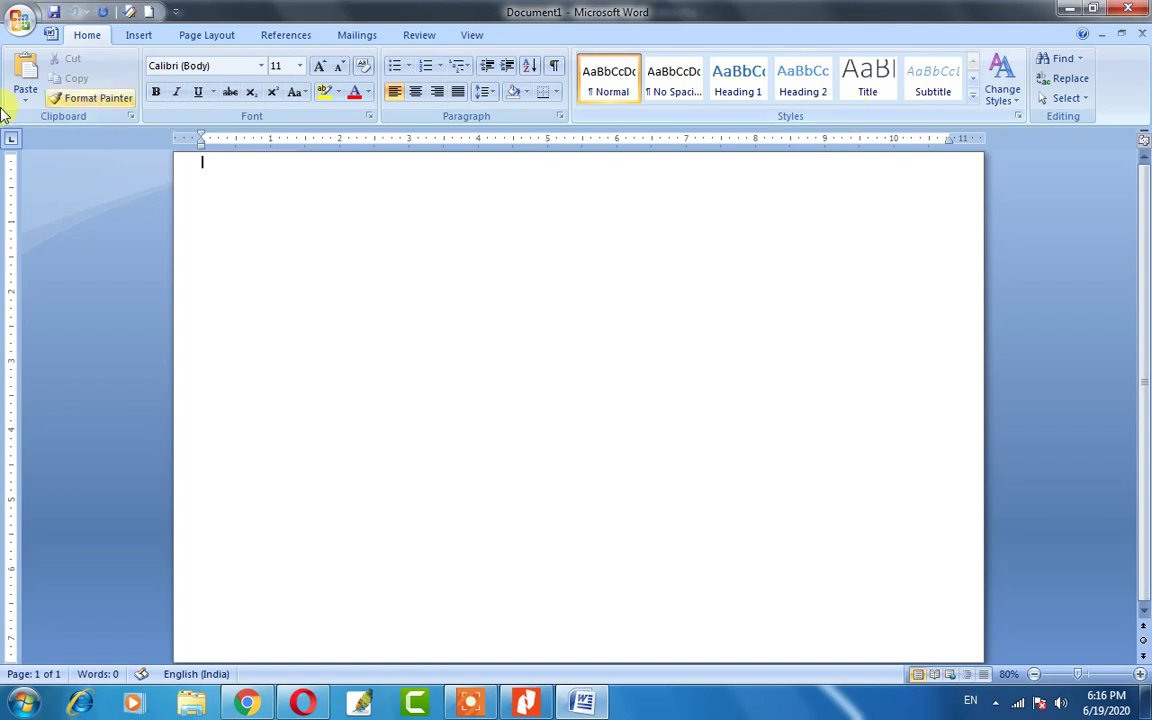
pyautogui.click(130, 37)
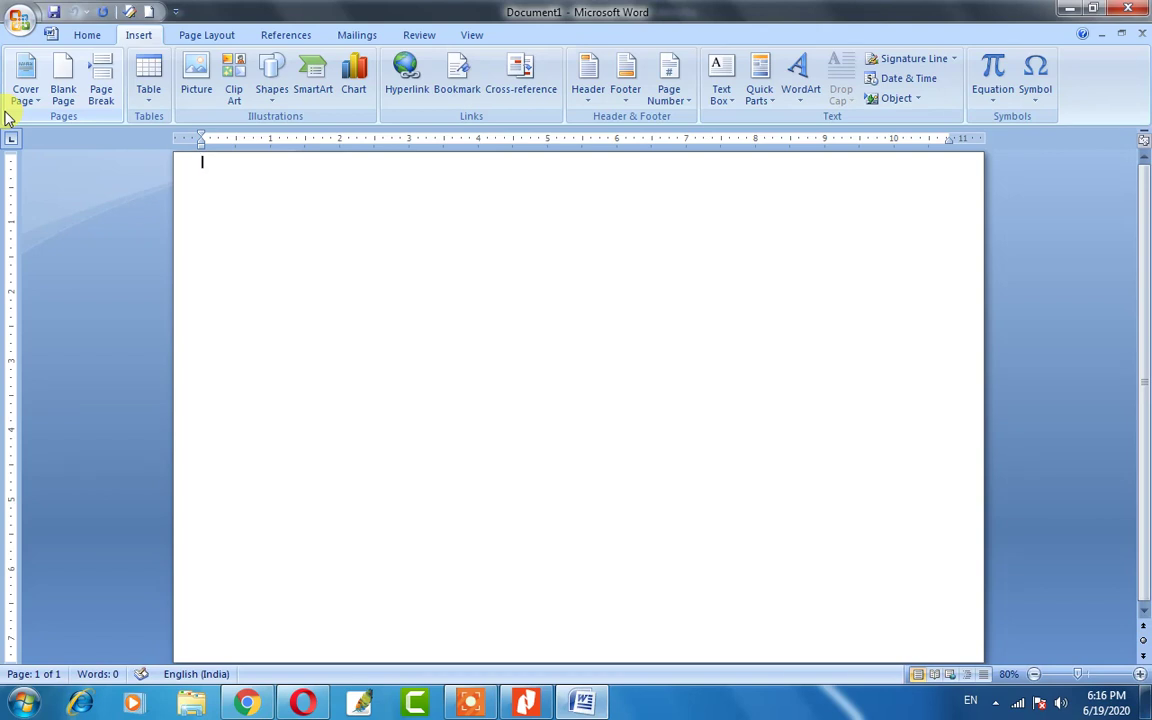
pyautogui.click(200, 37)
pyautogui.click(87, 33)
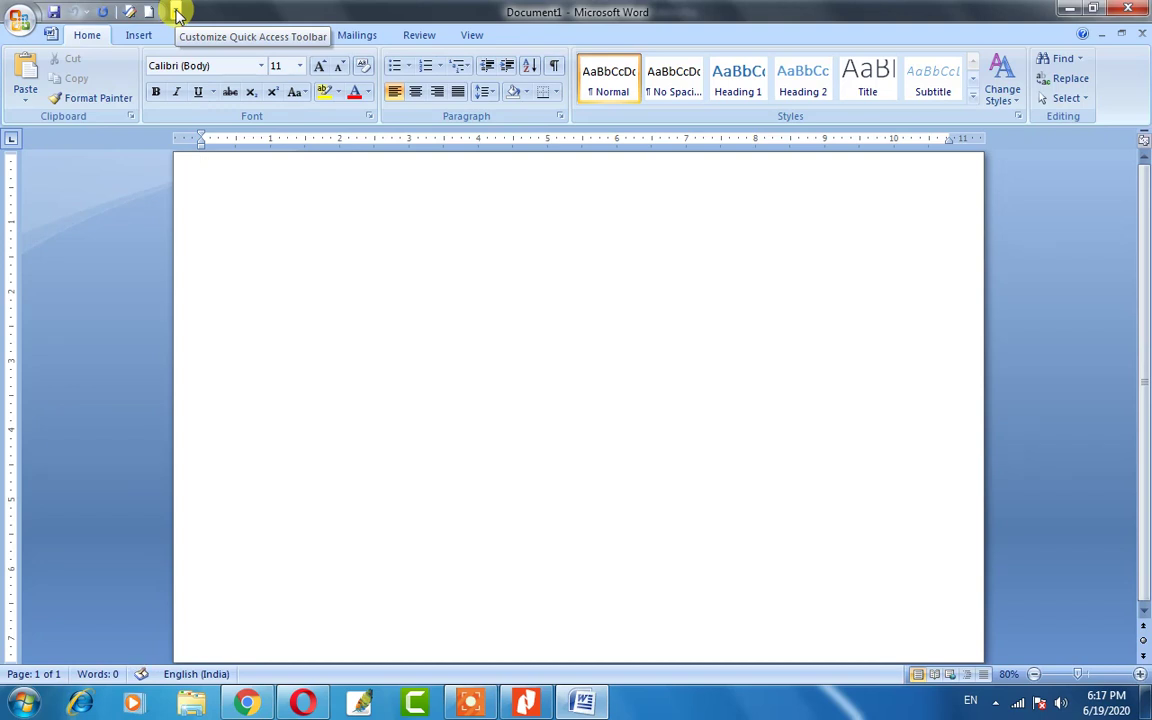
pyautogui.click(175, 12)
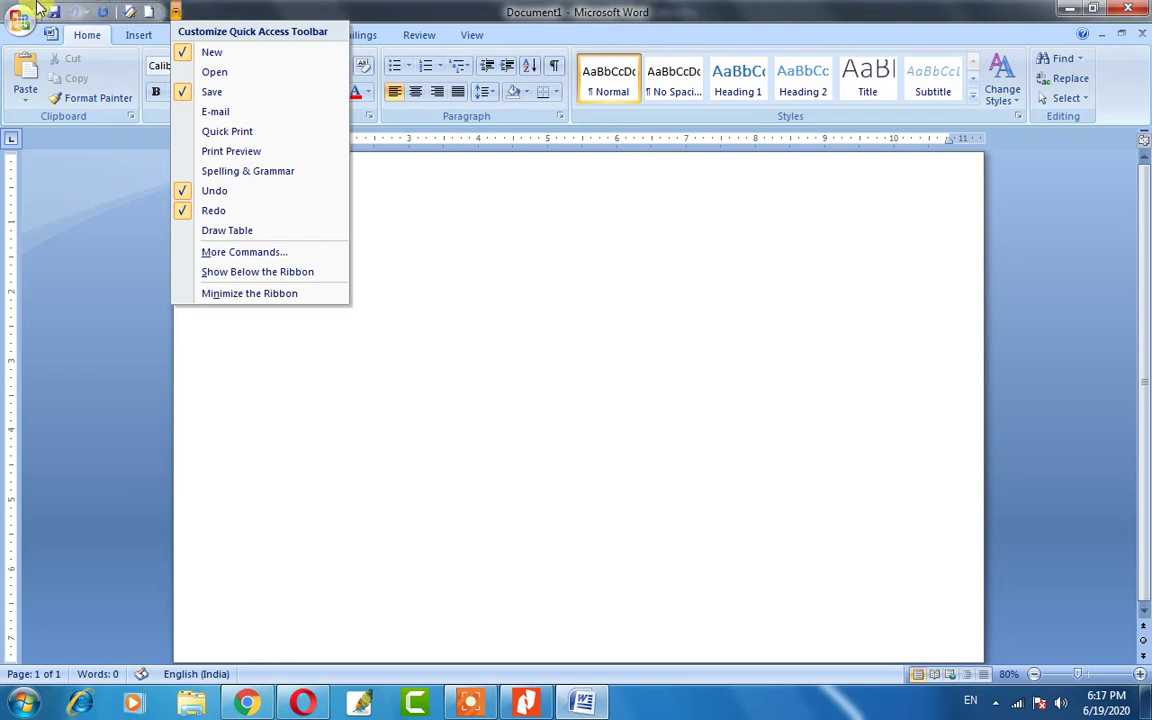
pyautogui.click(246, 4)
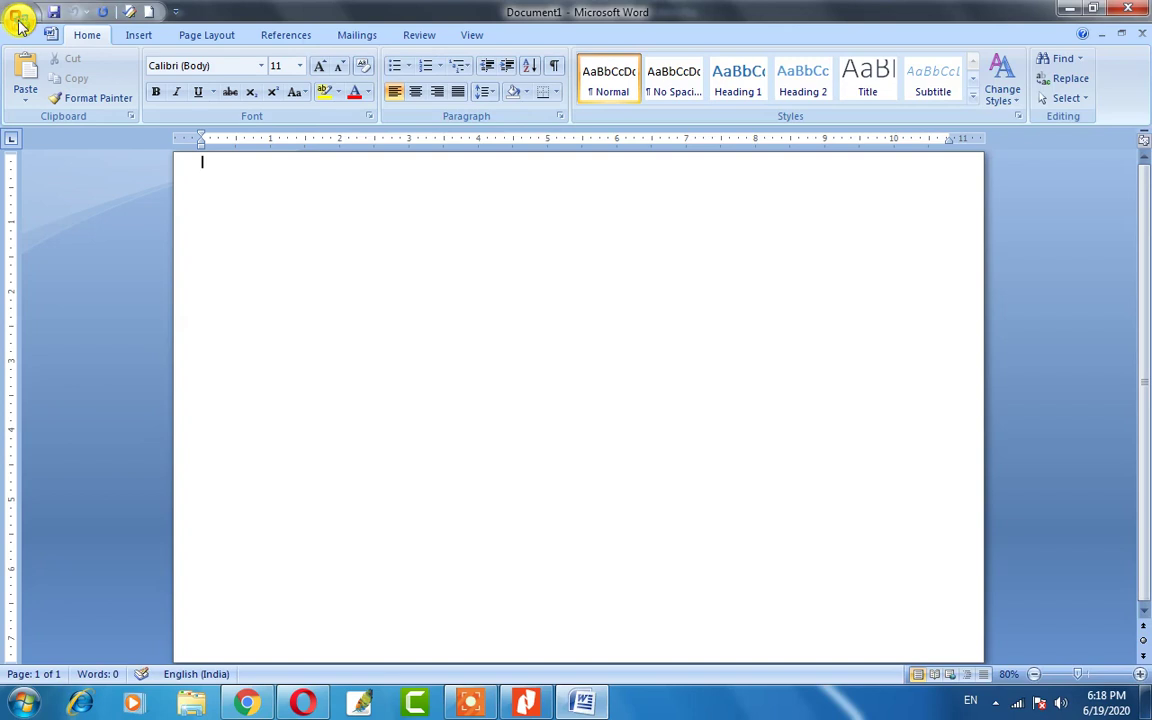
# Look over the Office Button menu, then dismiss it with Esc.
pyautogui.click(18, 22)
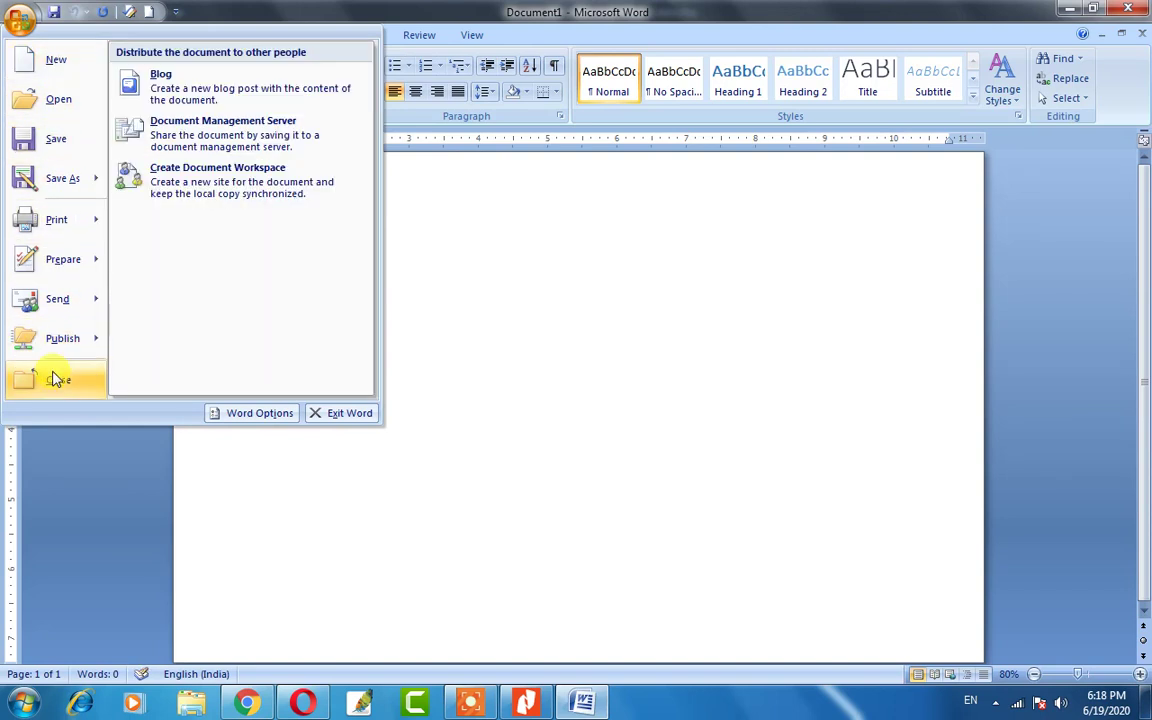
pyautogui.press('Escape')
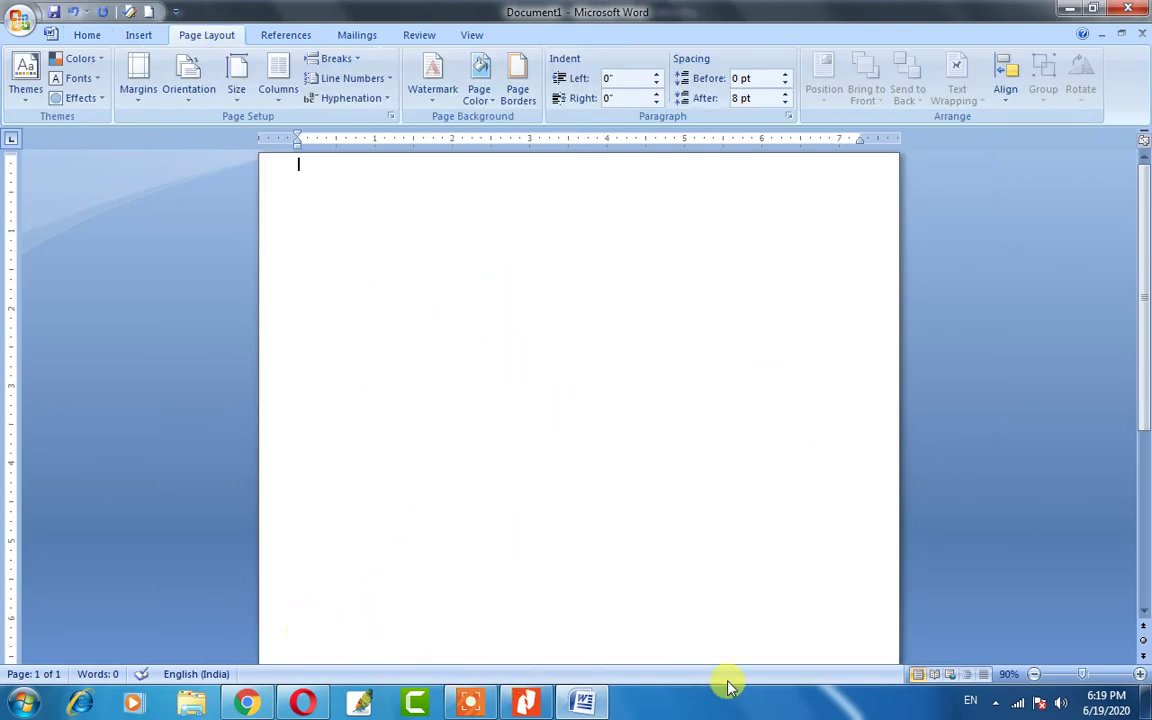
# Toggle the View Ruler button several times, leaving the rulers hidden.
pyautogui.click(305, 213)
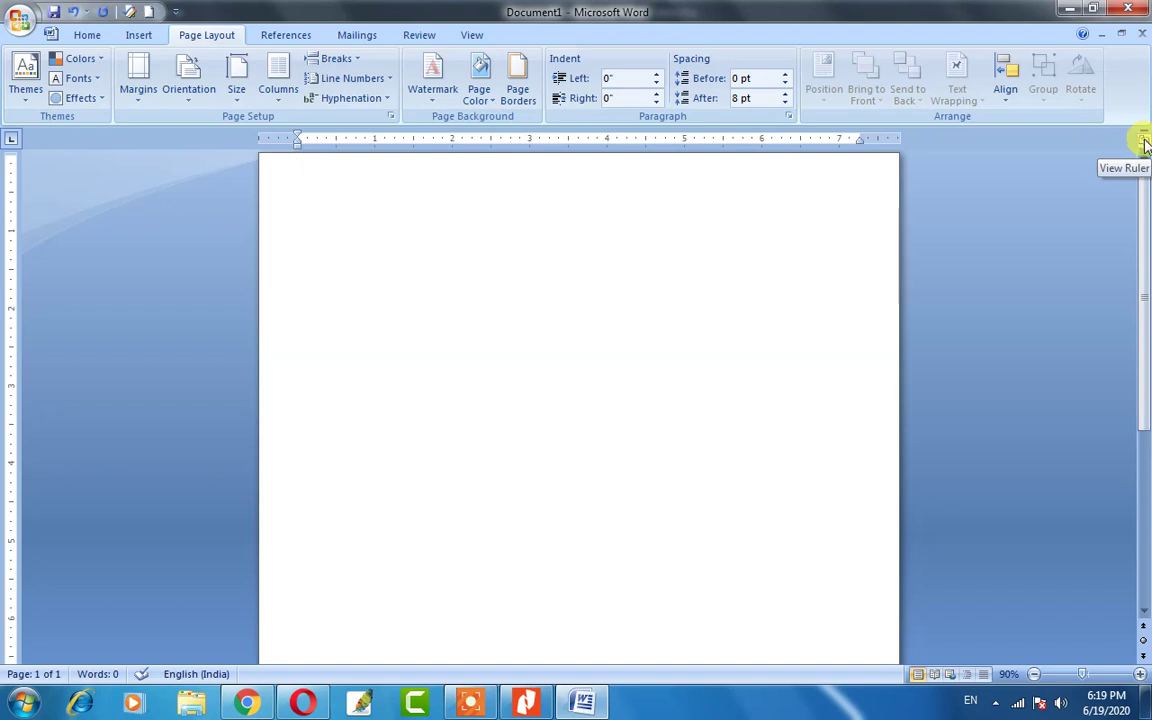
pyautogui.click(1145, 143)
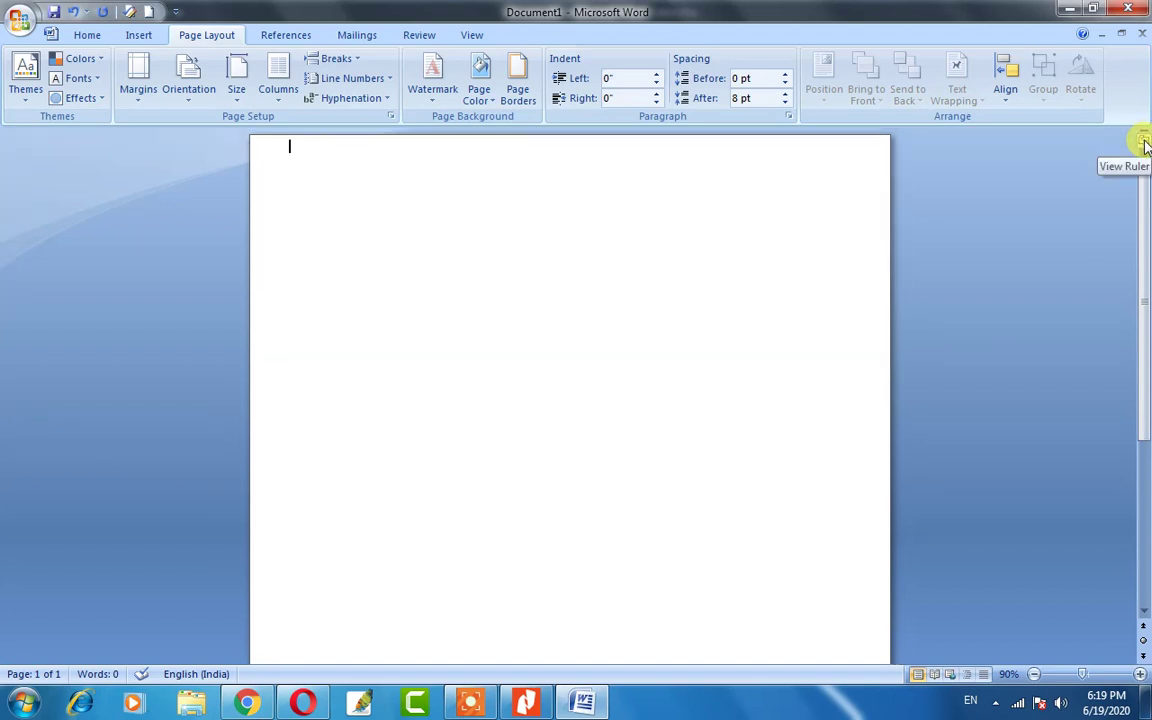
pyautogui.click(1145, 143)
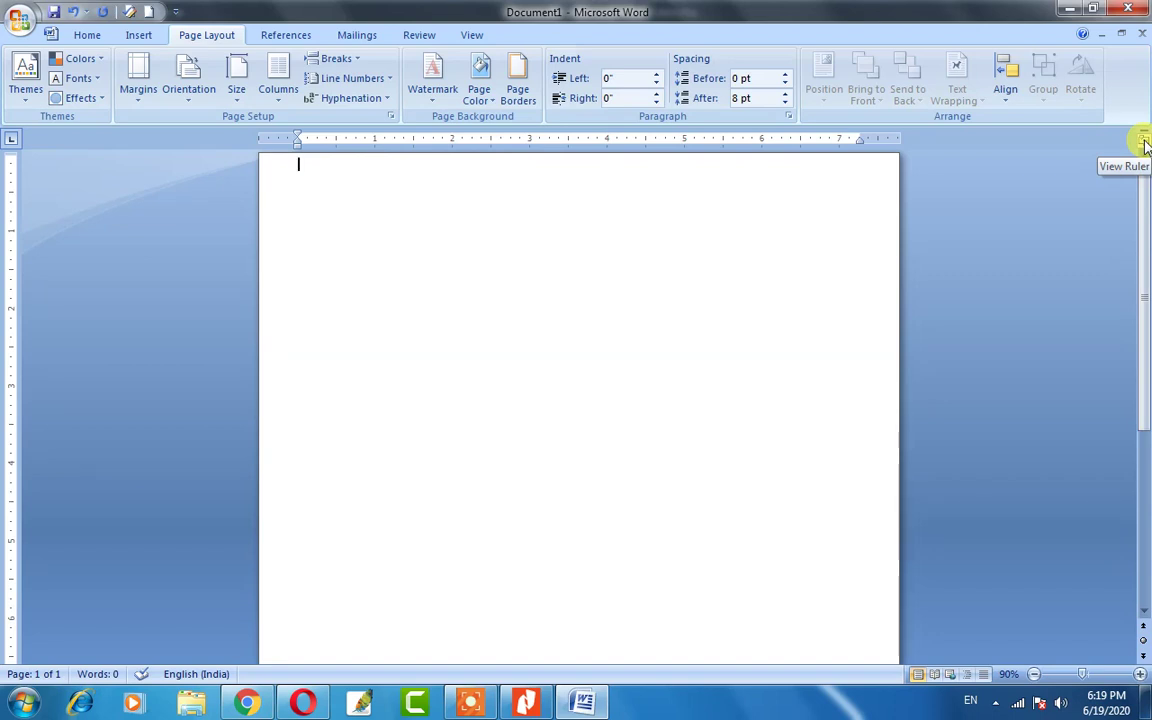
pyautogui.click(1145, 143)
pyautogui.click(1145, 143)
pyautogui.click(1145, 143)
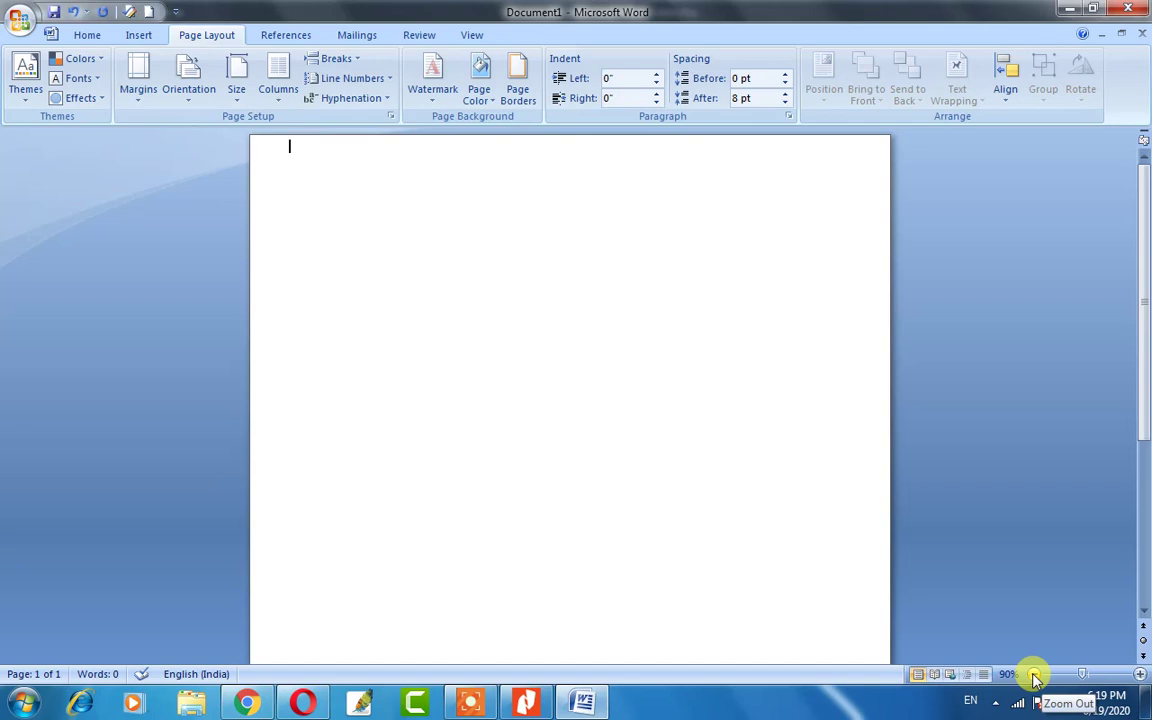
# Zoom the blank page out to 10%.
pyautogui.click(1035, 678)
pyautogui.click(1035, 678)
pyautogui.click(1035, 678)
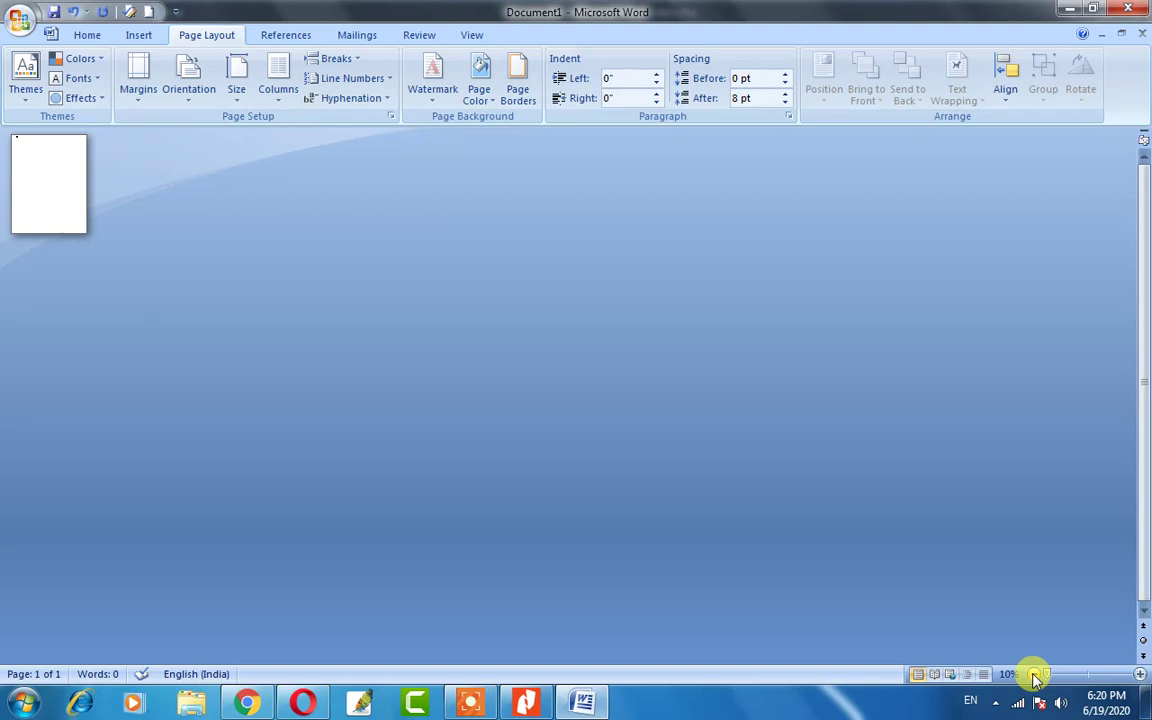
# Zoom in step by step up to 500%, then set the zoom back to 116%.
pyautogui.click(1140, 675)
pyautogui.click(1140, 675)
pyautogui.click(1140, 675)
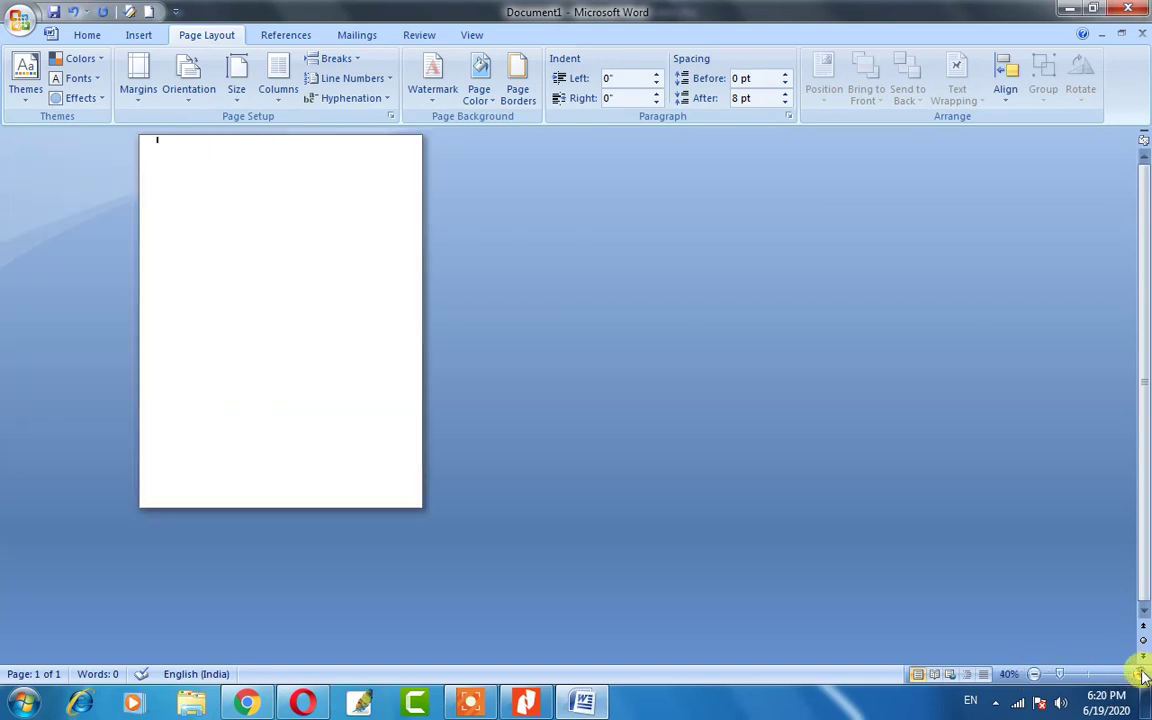
pyautogui.click(1140, 675)
pyautogui.click(1140, 675)
pyautogui.click(1140, 675)
pyautogui.click(1143, 675)
pyautogui.click(1143, 675)
pyautogui.click(1143, 675)
pyautogui.click(1143, 675)
pyautogui.click(1143, 675)
pyautogui.click(1143, 675)
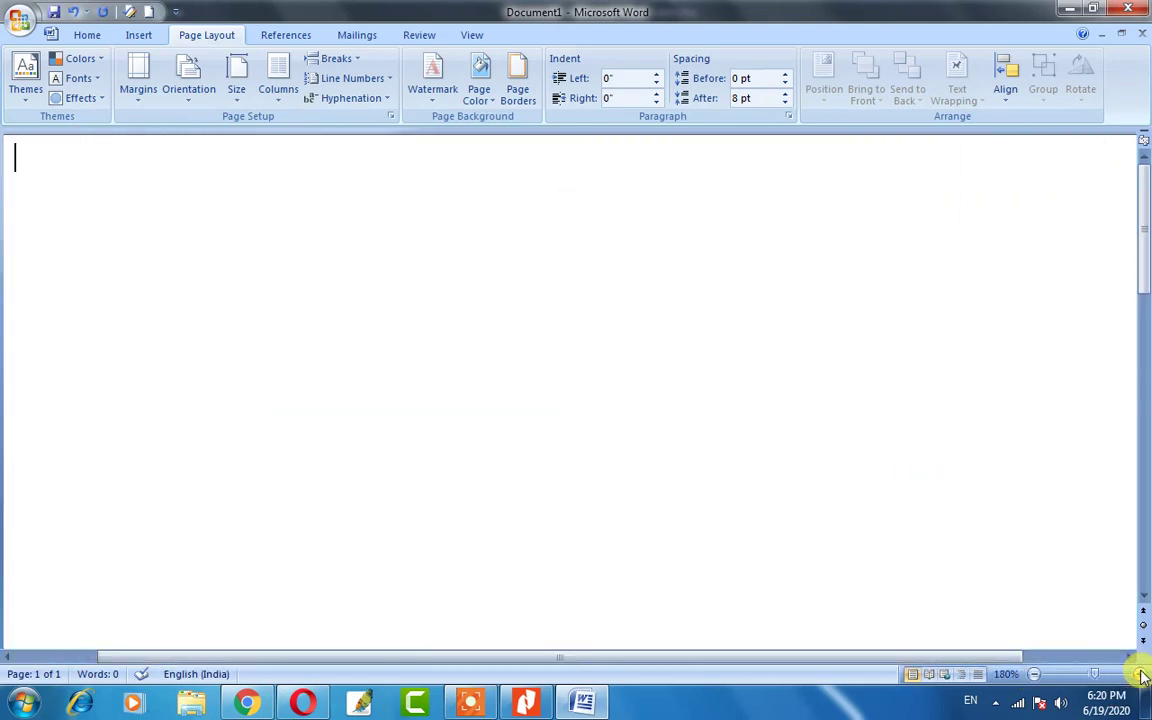
pyautogui.click(1143, 675)
pyautogui.click(1143, 675)
pyautogui.click(1143, 675)
pyautogui.click(1143, 675)
pyautogui.click(1143, 675)
pyautogui.click(1143, 675)
pyautogui.click(1143, 675)
pyautogui.click(1143, 675)
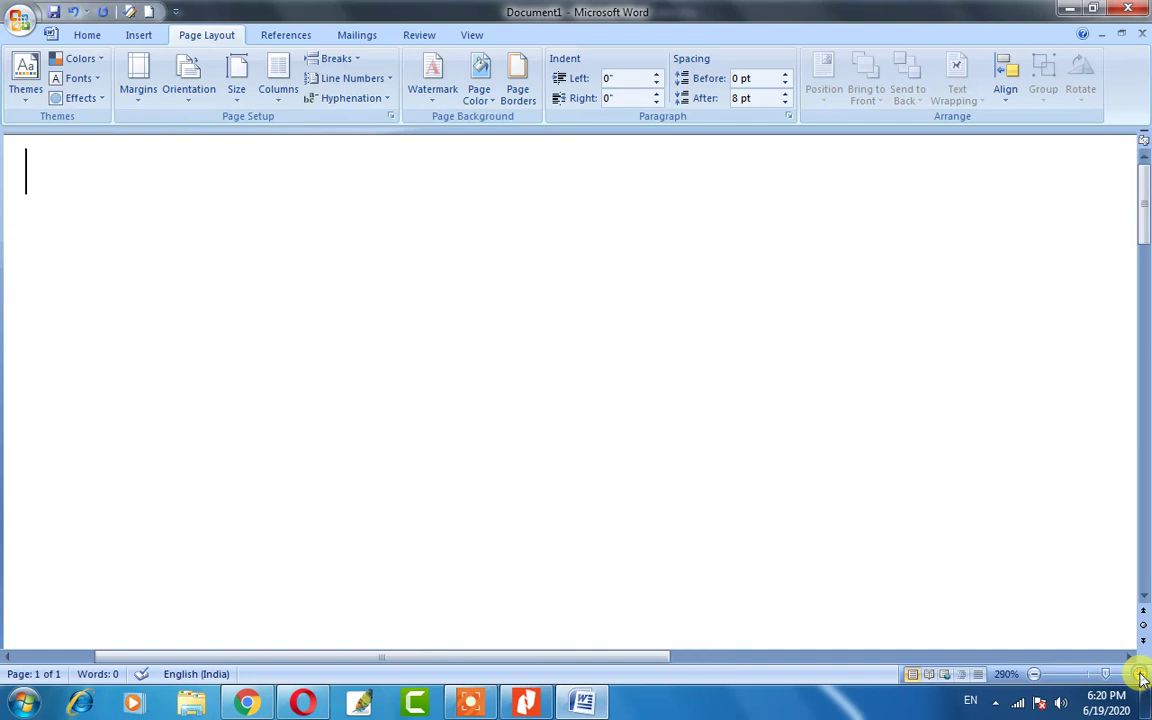
pyautogui.click(1143, 675)
pyautogui.click(1143, 675)
pyautogui.click(1143, 677)
pyautogui.click(1143, 677)
pyautogui.click(1143, 677)
pyautogui.click(1143, 677)
pyautogui.click(1143, 677)
pyautogui.click(1143, 677)
pyautogui.click(1143, 677)
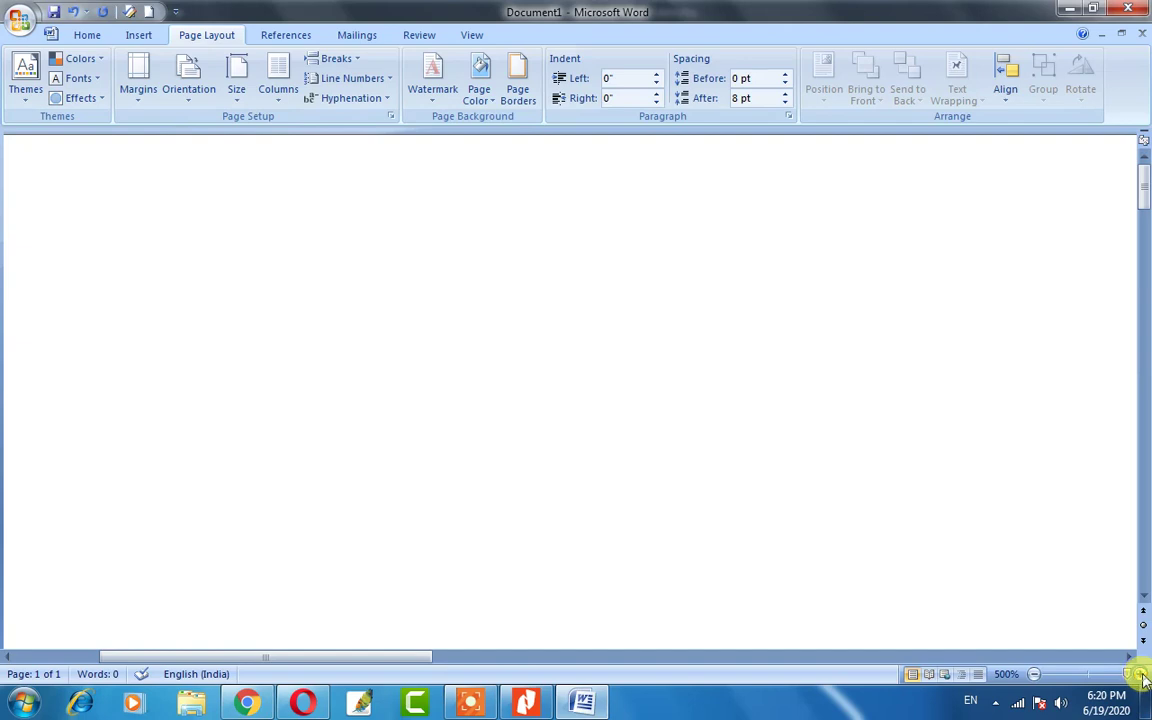
pyautogui.click(1092, 677)
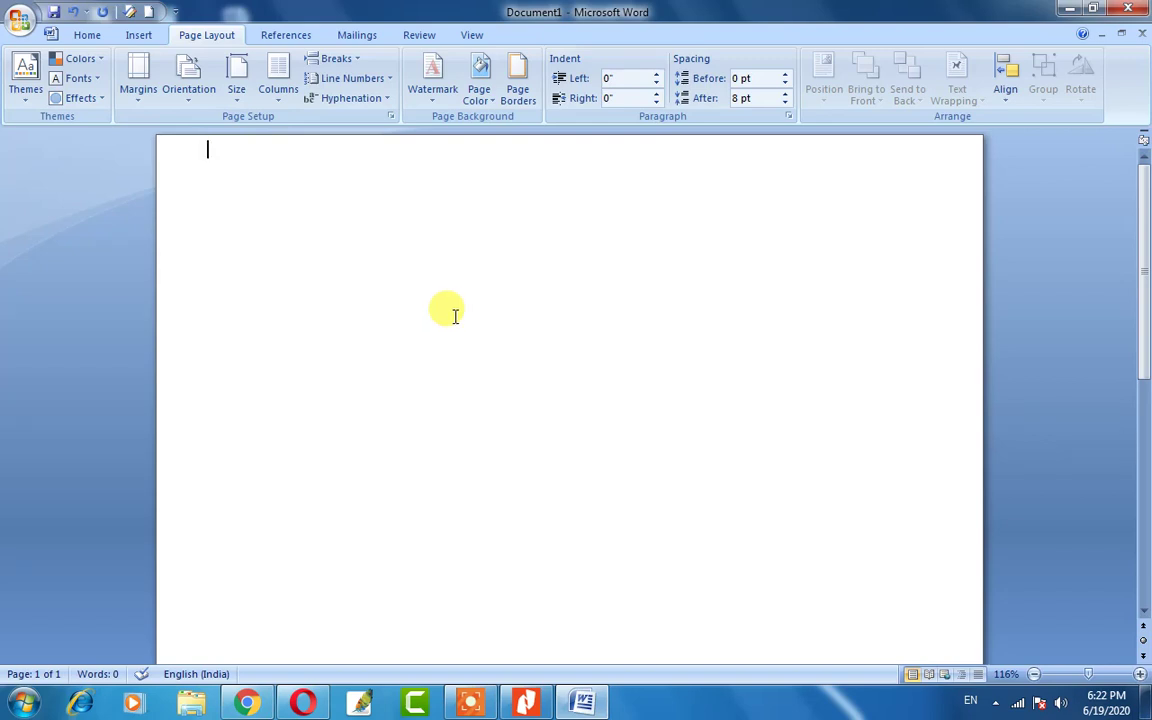
# Turn the rulers back on and add blank lines at the top of the page.
pyautogui.click(1145, 143)
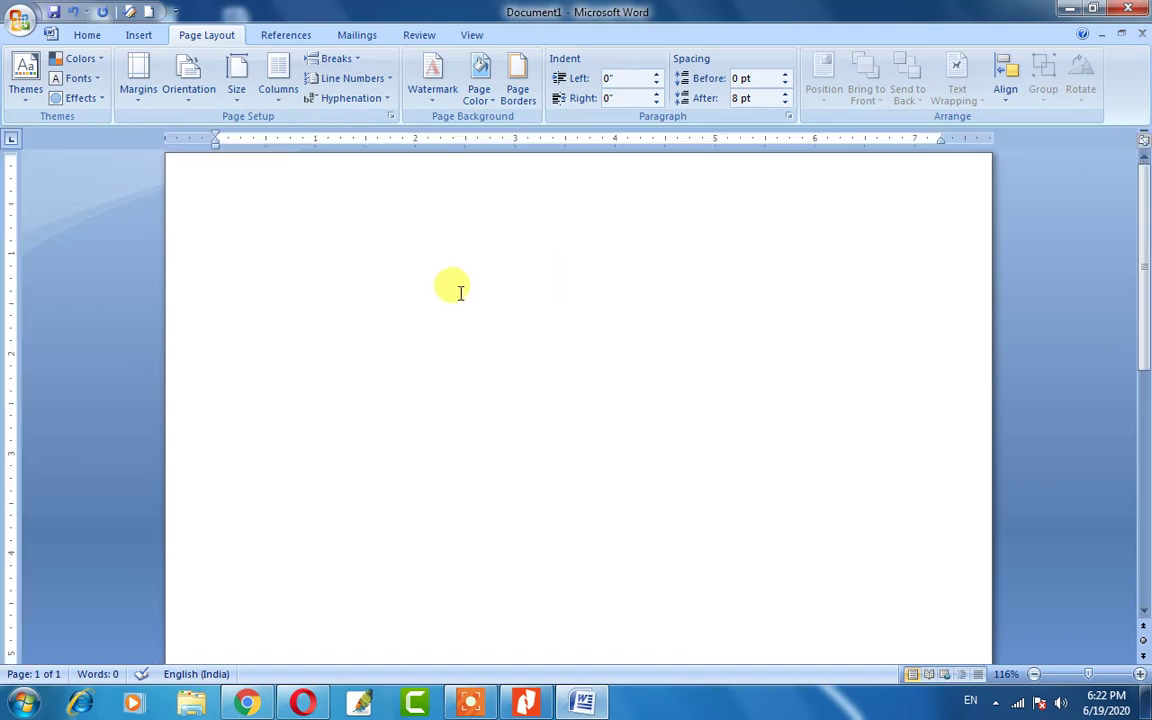
pyautogui.press('Return')
pyautogui.press('Return')
pyautogui.press('Return')
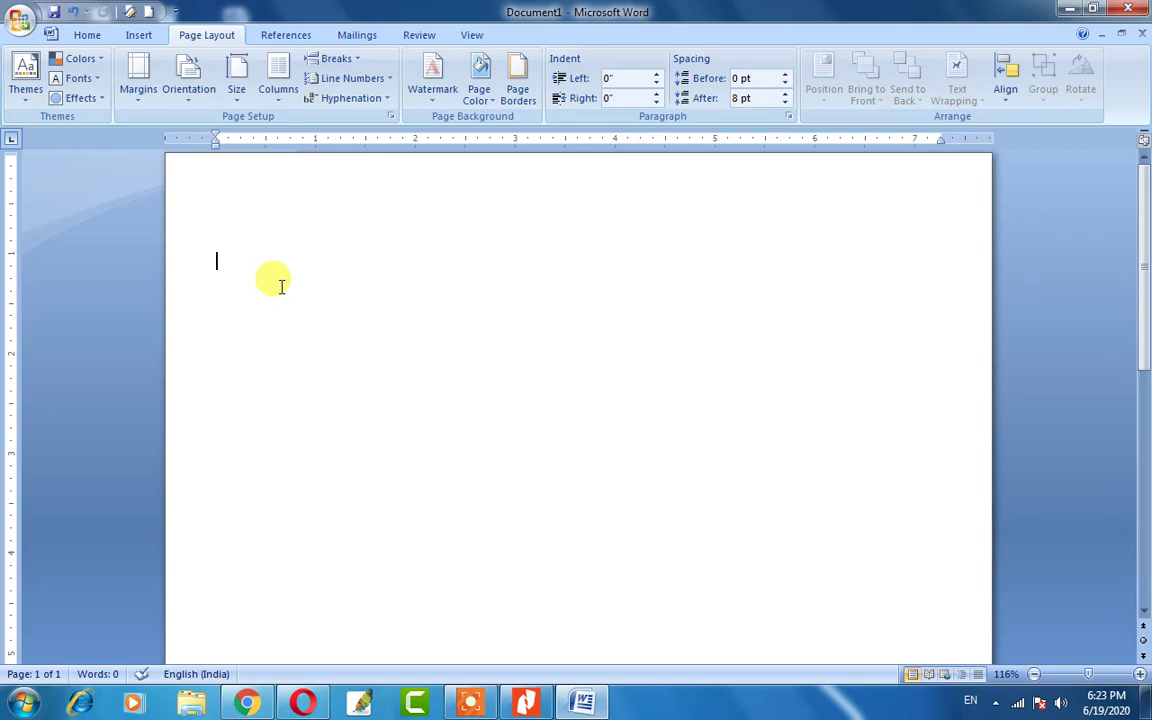
# Generate three sample paragraphs (185 words) with =rand(), then move the cursor back up.
pyautogui.write('=ra')
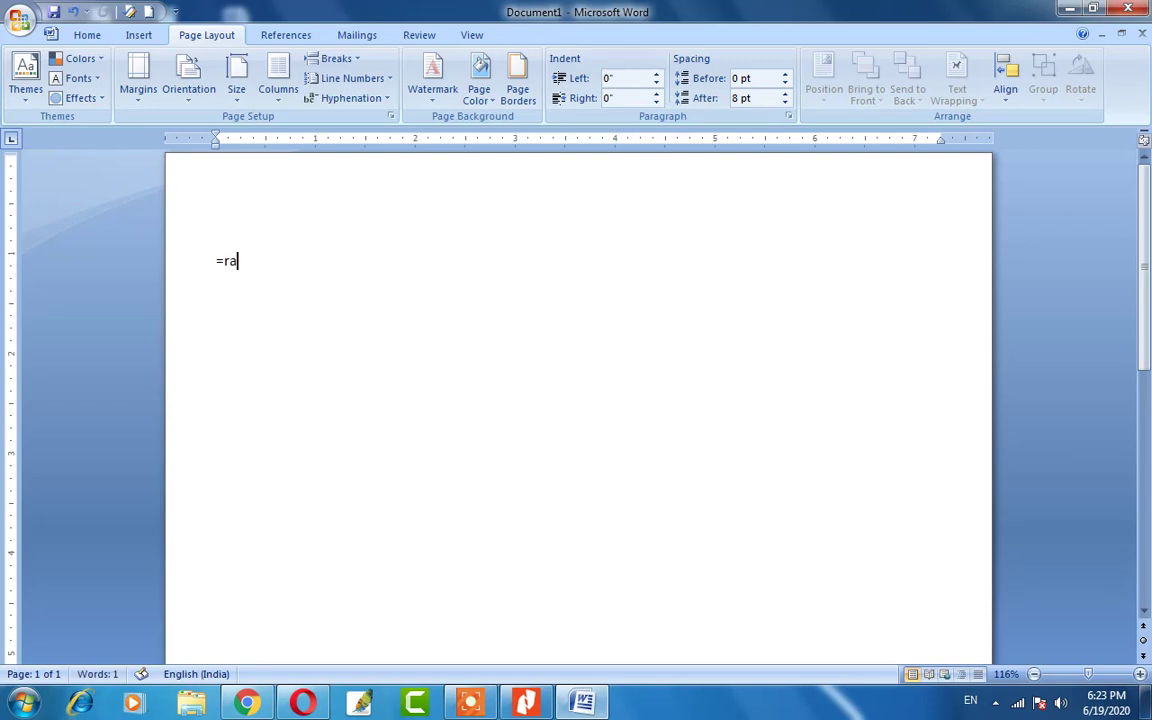
pyautogui.write('nd()')
pyautogui.press('Return')
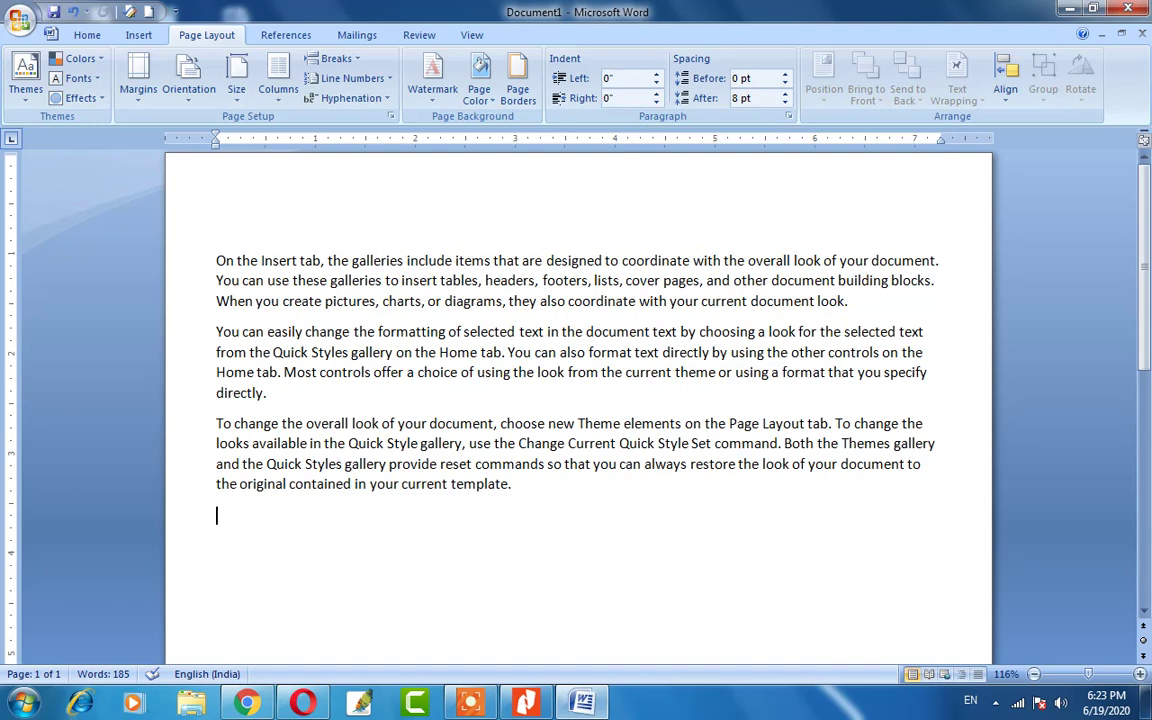
pyautogui.press('Up')
pyautogui.press('Up')
pyautogui.press('Up')
pyautogui.press('Up')
pyautogui.press('Up')
pyautogui.press('Up')
pyautogui.press('Up')
pyautogui.press('Up')
pyautogui.press('Up')
pyautogui.press('Up')
pyautogui.press('Up')
pyautogui.press('Up')
pyautogui.press('Up')
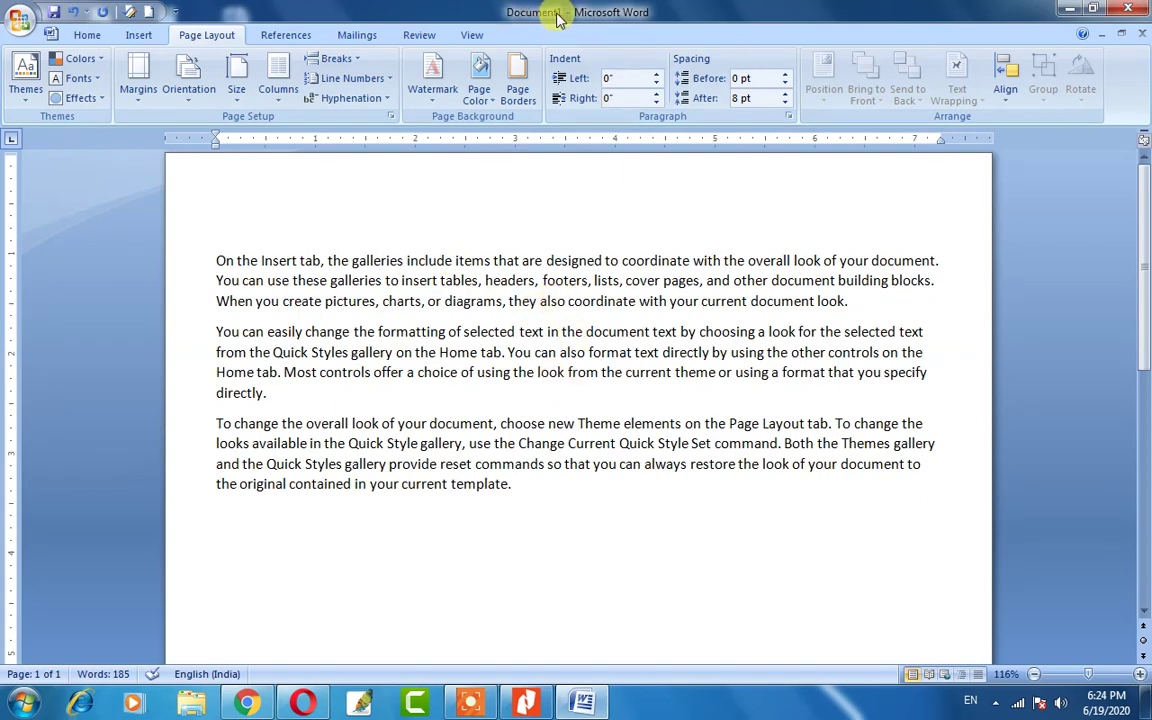
# Save the document to the Desktop with the file name Ram.
pyautogui.click(20, 22)
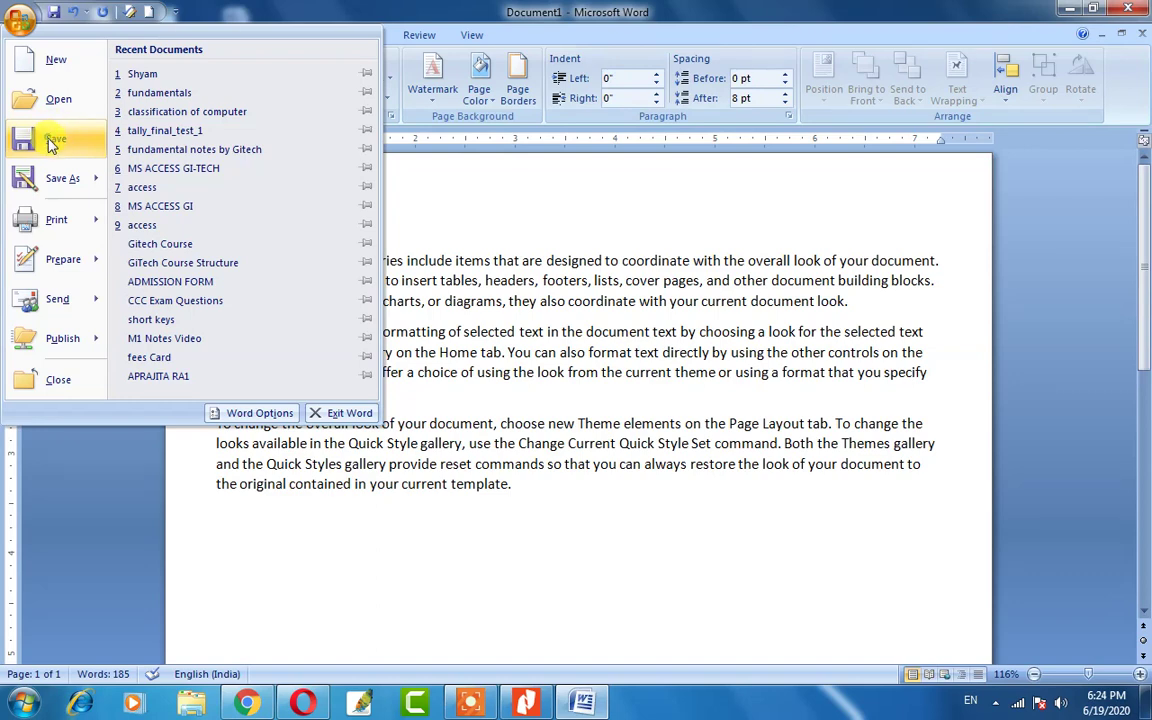
pyautogui.click(52, 141)
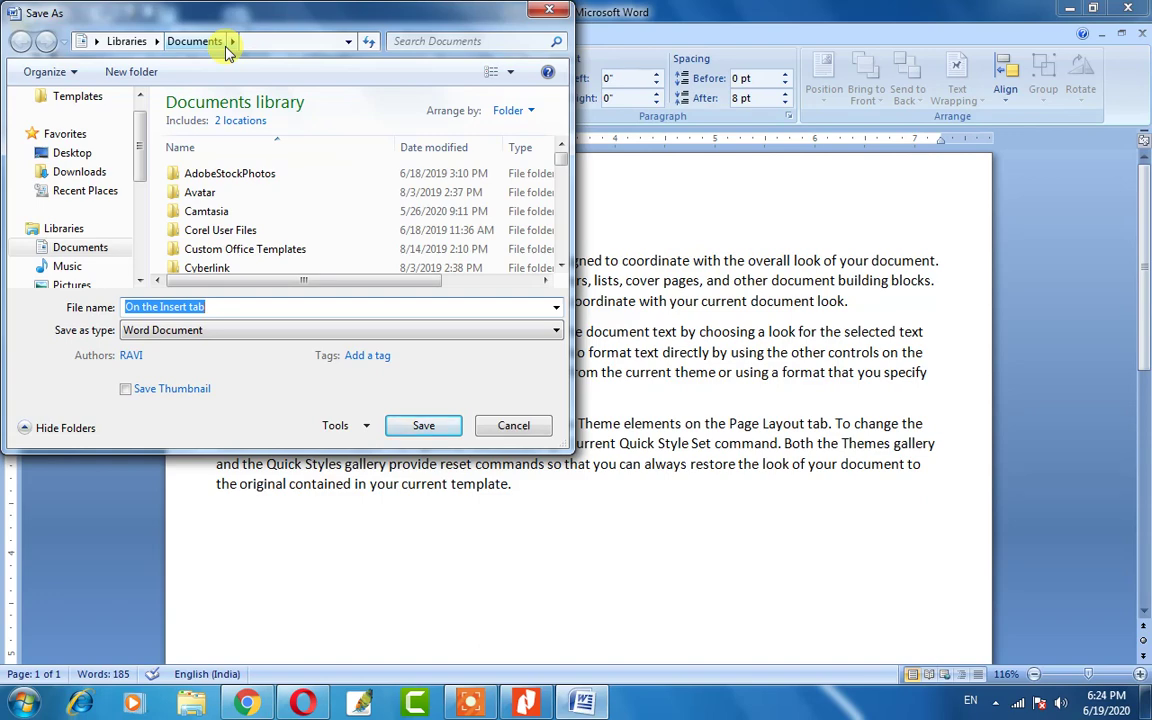
pyautogui.click(72, 153)
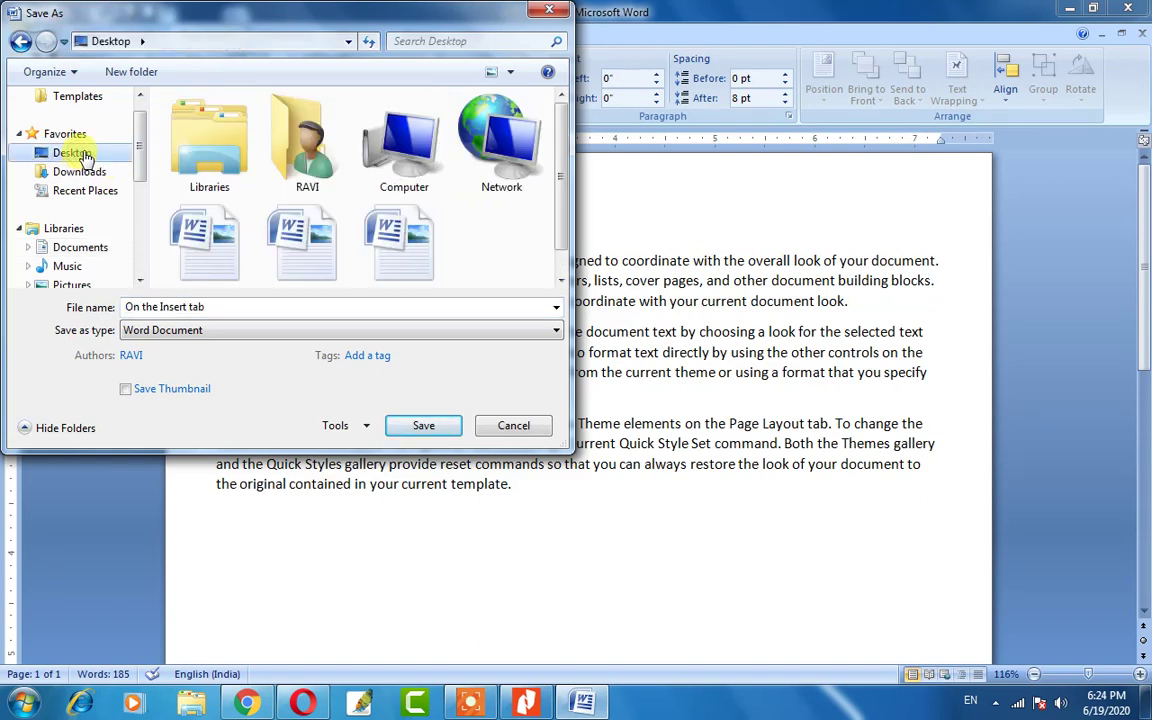
pyautogui.click(215, 309)
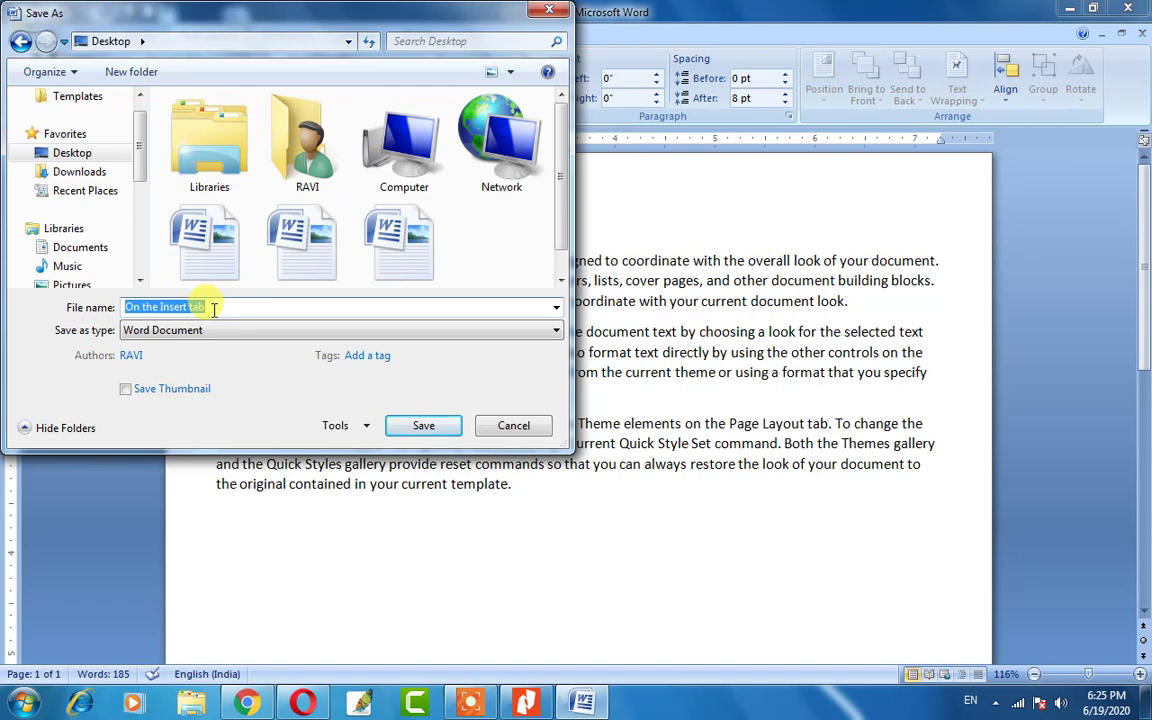
pyautogui.press('BackSpace')
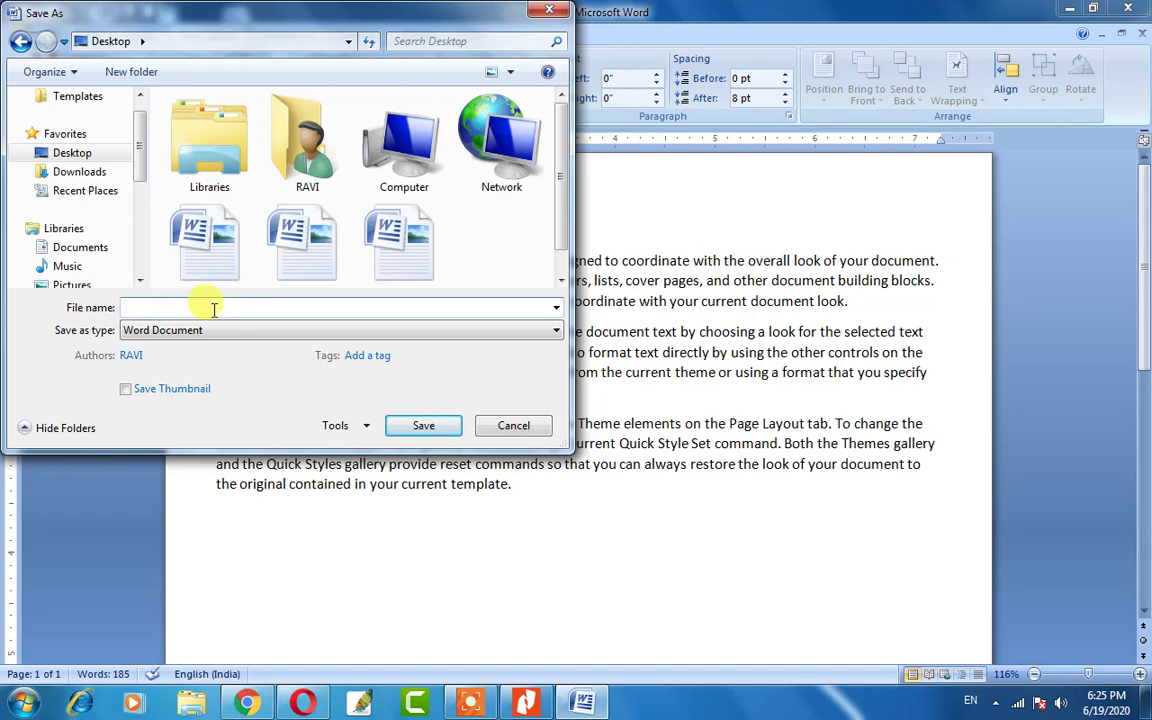
pyautogui.write('Ram')
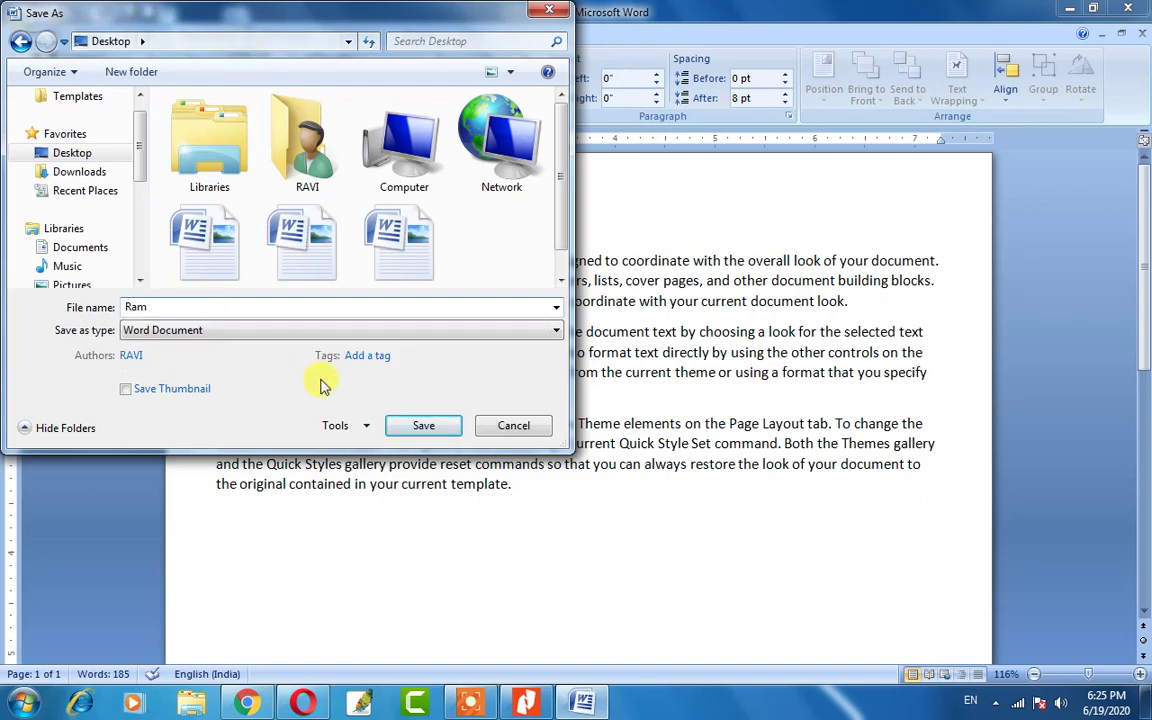
pyautogui.click(423, 429)
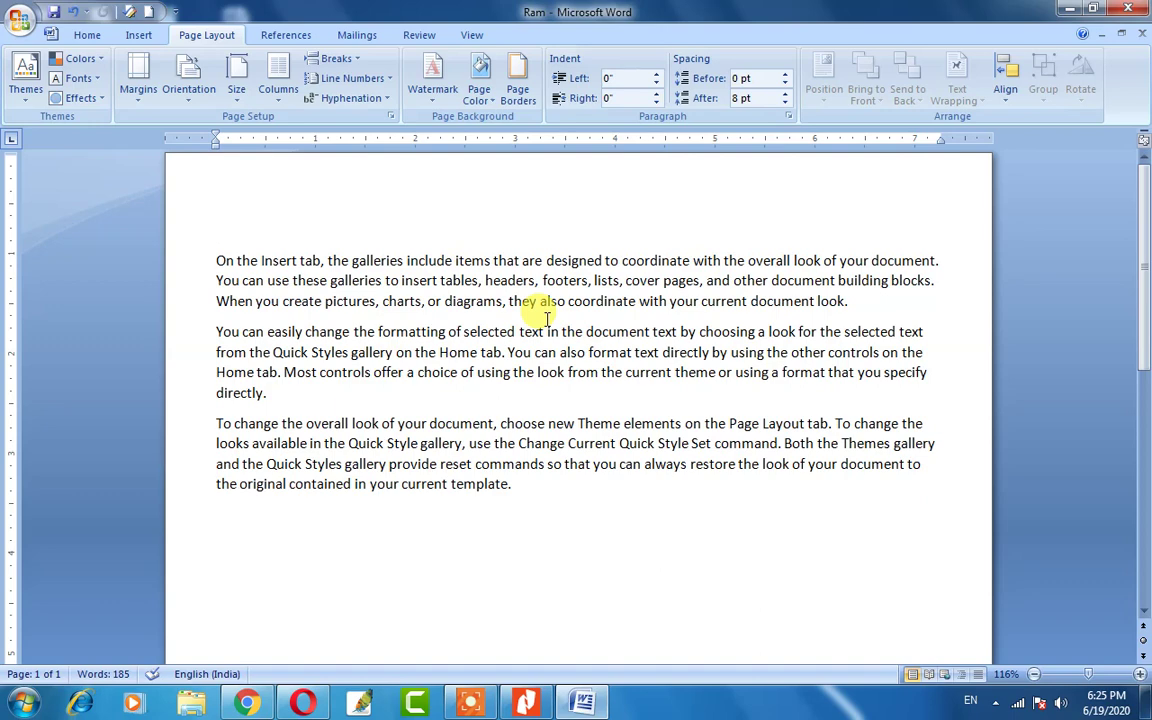
# Close Word, refresh the desktop and reopen Ram, then cancel a Save As dialog.
pyautogui.click(1127, 12)
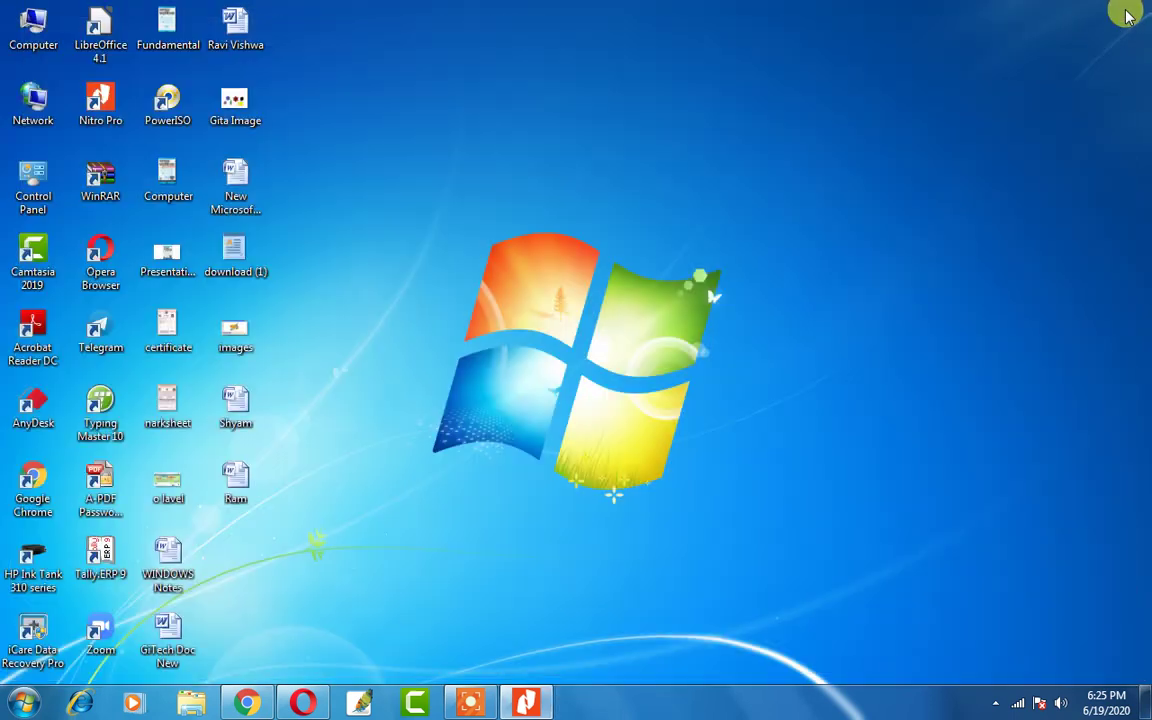
pyautogui.rightClick(568, 52)
pyautogui.click(612, 106)
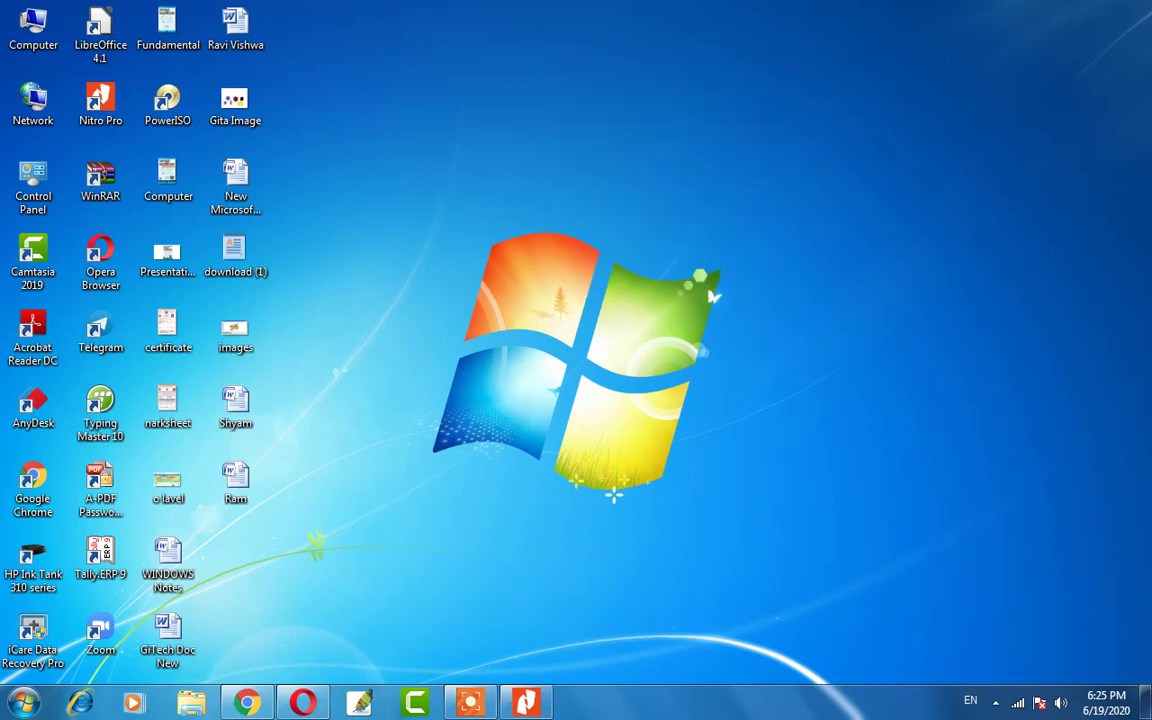
pyautogui.click(237, 484)
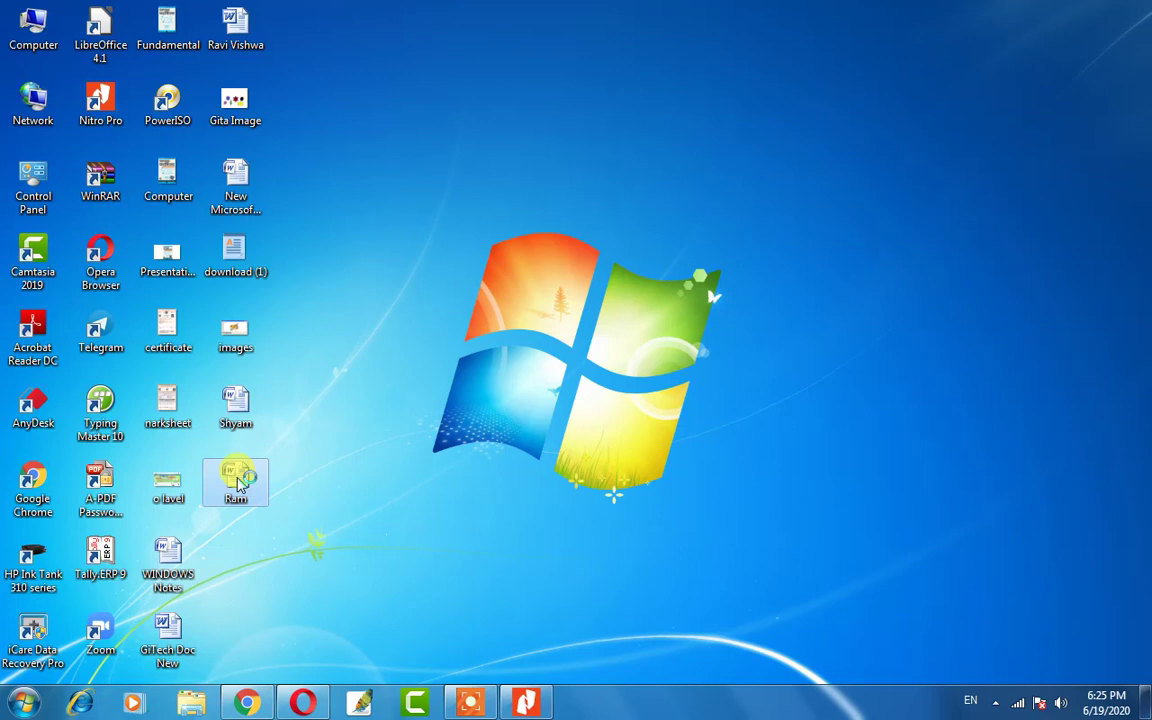
pyautogui.doubleClick(237, 484)
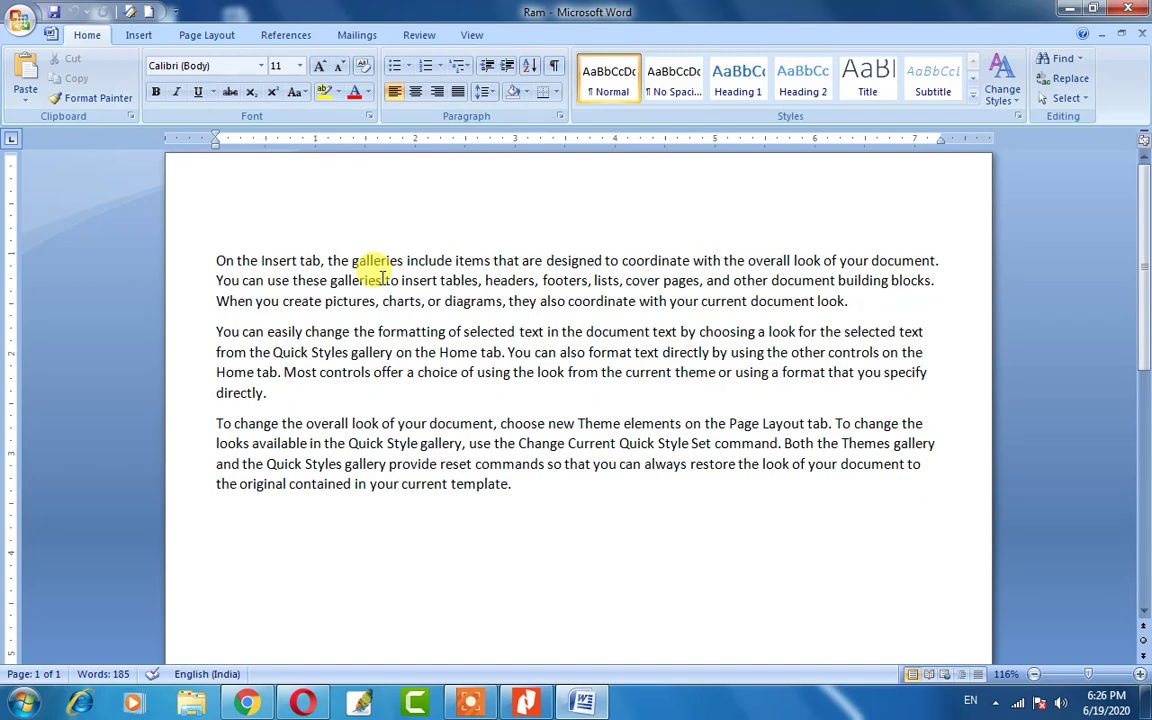
pyautogui.press('F12')
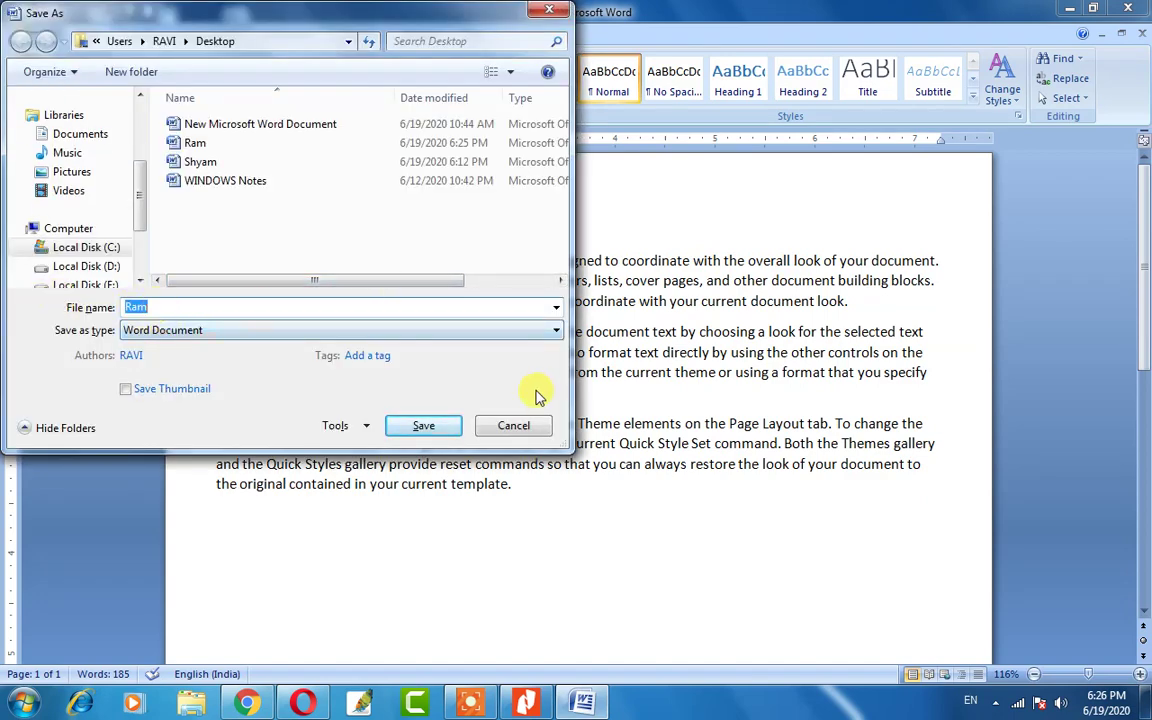
pyautogui.click(535, 430)
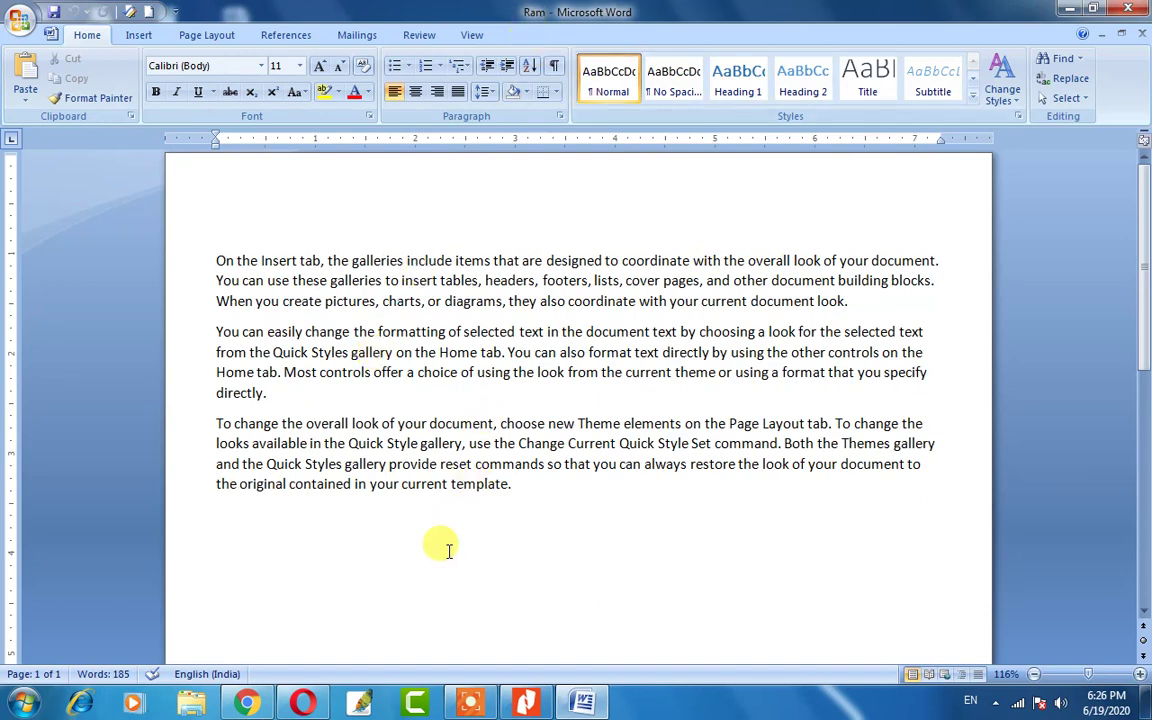
pyautogui.click(21, 27)
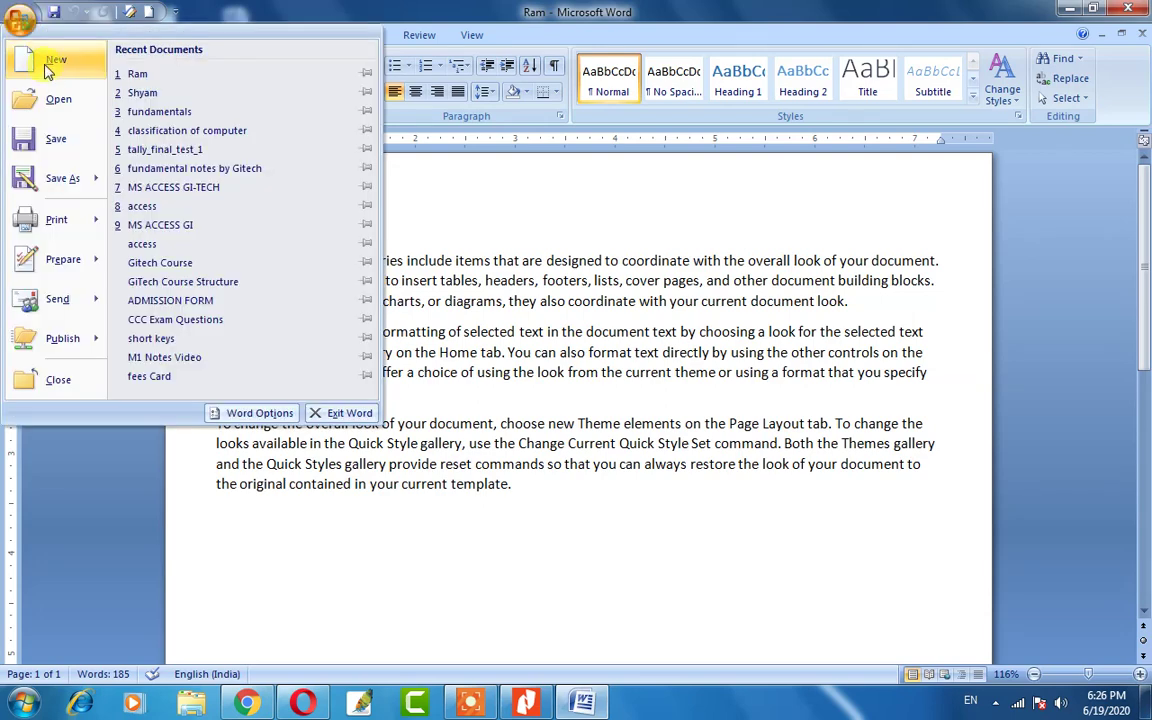
pyautogui.click(47, 66)
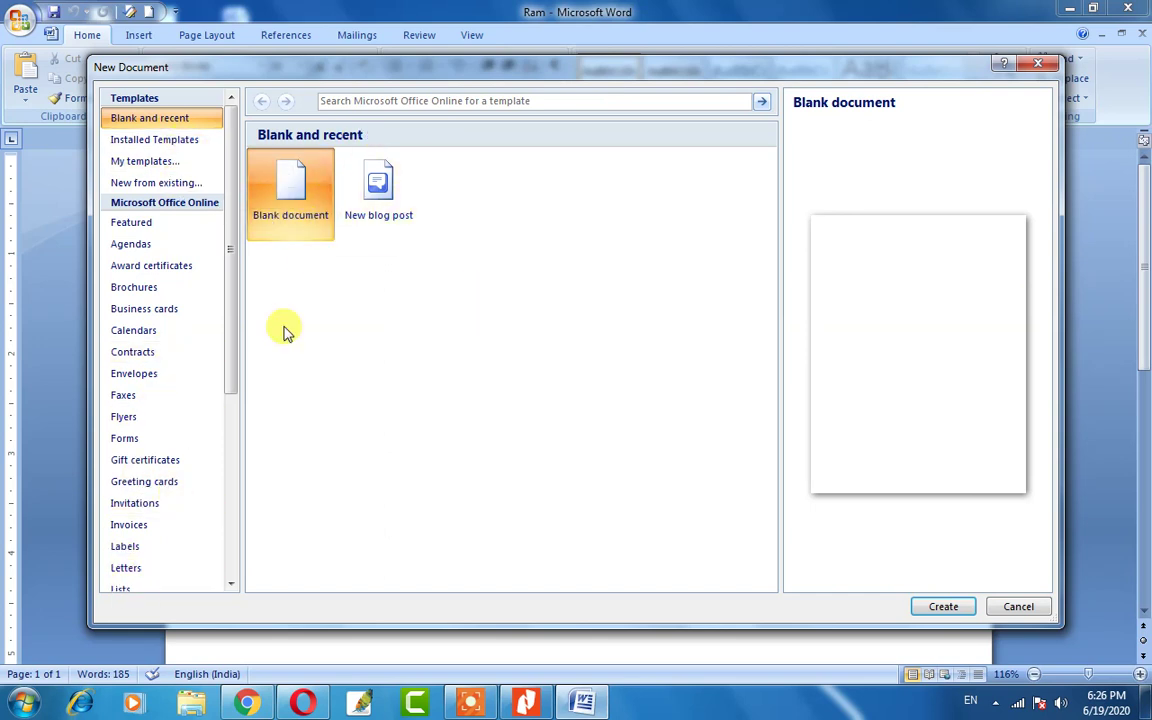
pyautogui.moveTo(236, 270)
pyautogui.mouseDown()
pyautogui.moveTo(234, 437)
pyautogui.moveTo(237, 257)
pyautogui.mouseUp()
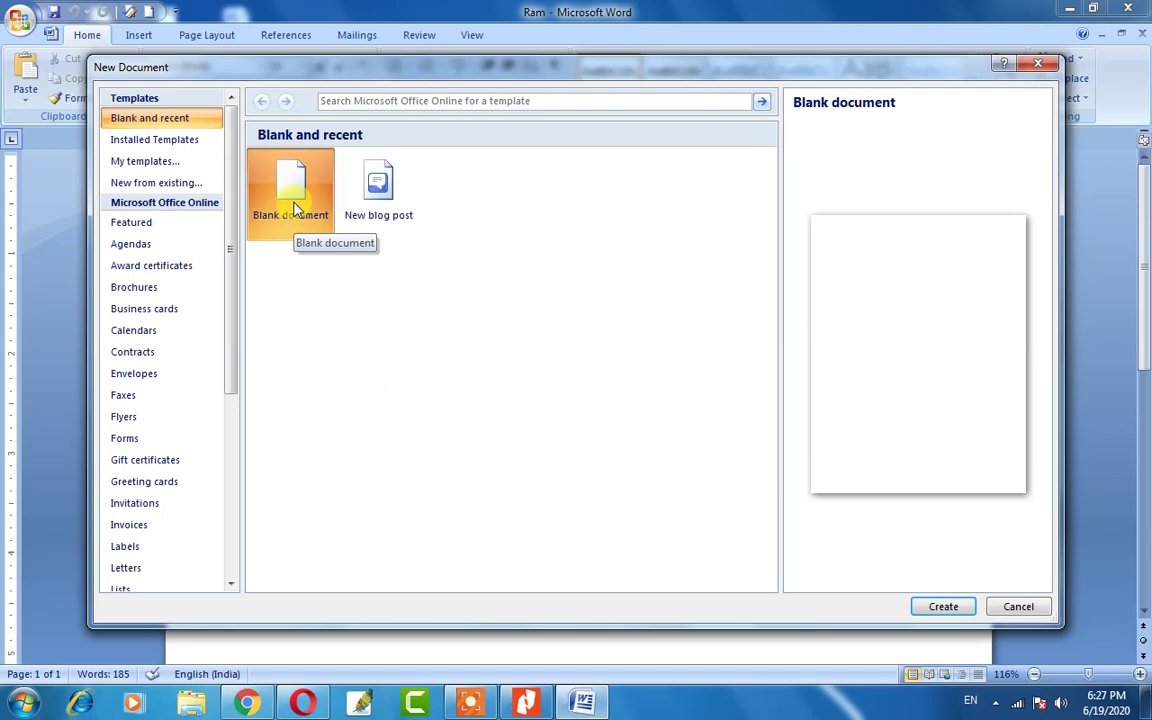
pyautogui.click(958, 605)
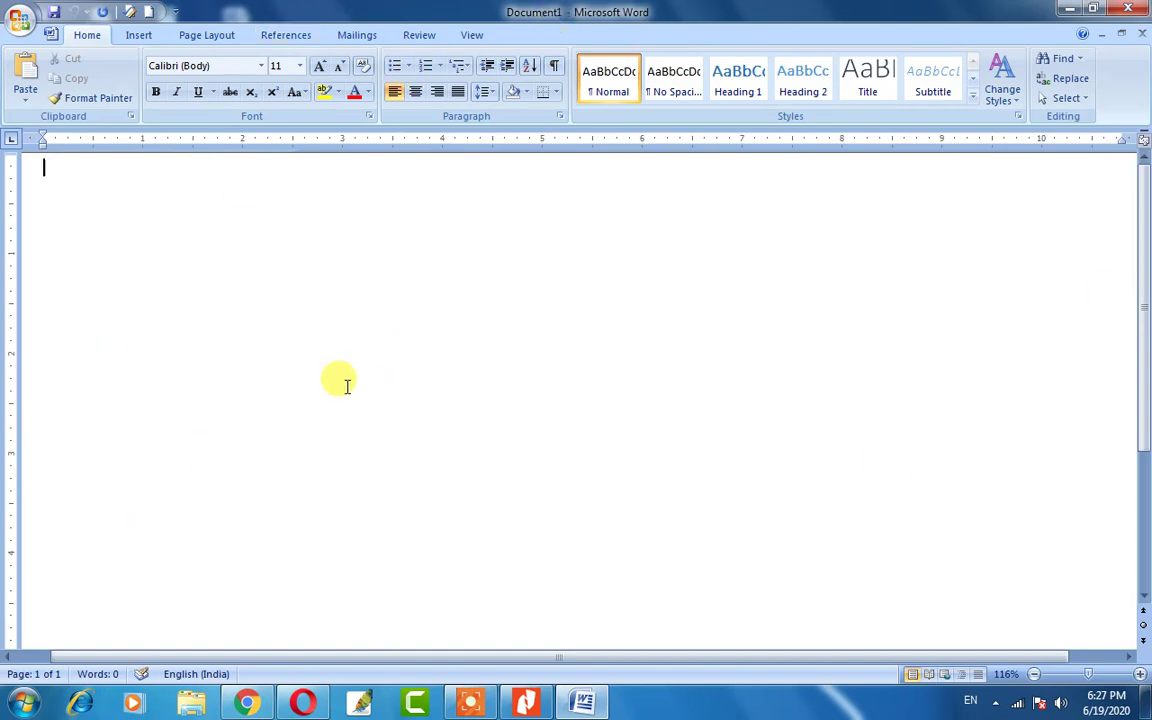
pyautogui.click(1136, 12)
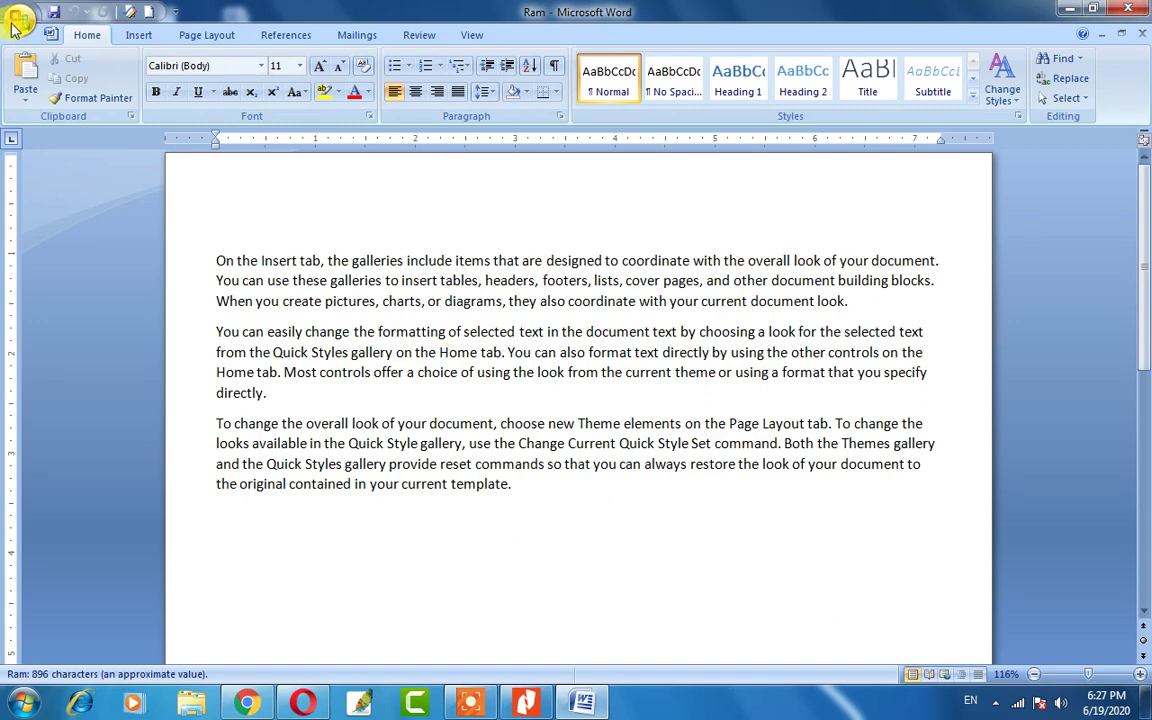
# Open the Shyam document from the Desktop folder through the Office button's Open dialog.
pyautogui.click(19, 20)
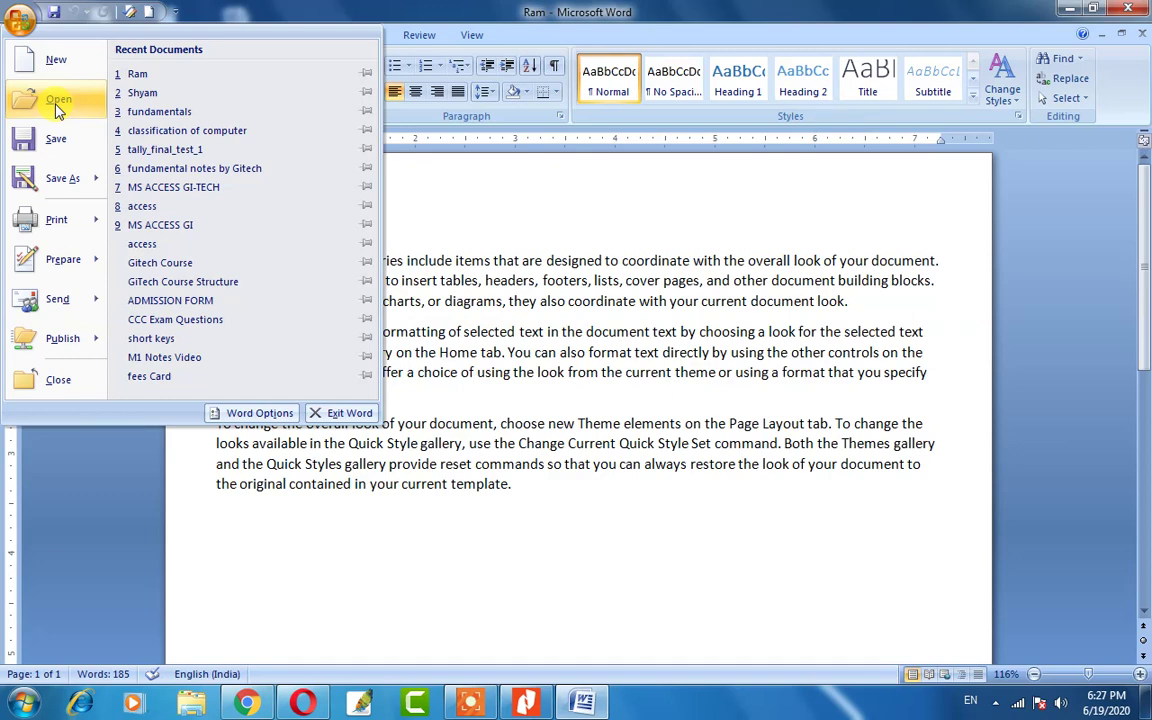
pyautogui.click(418, 250)
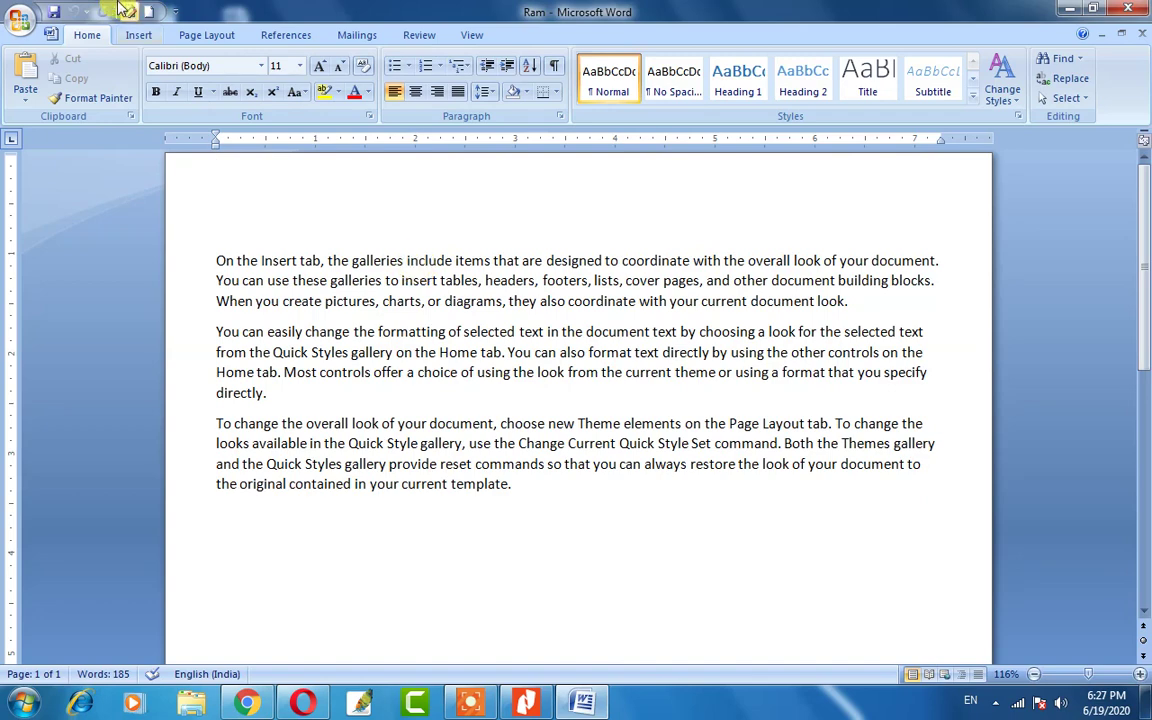
pyautogui.click(20, 19)
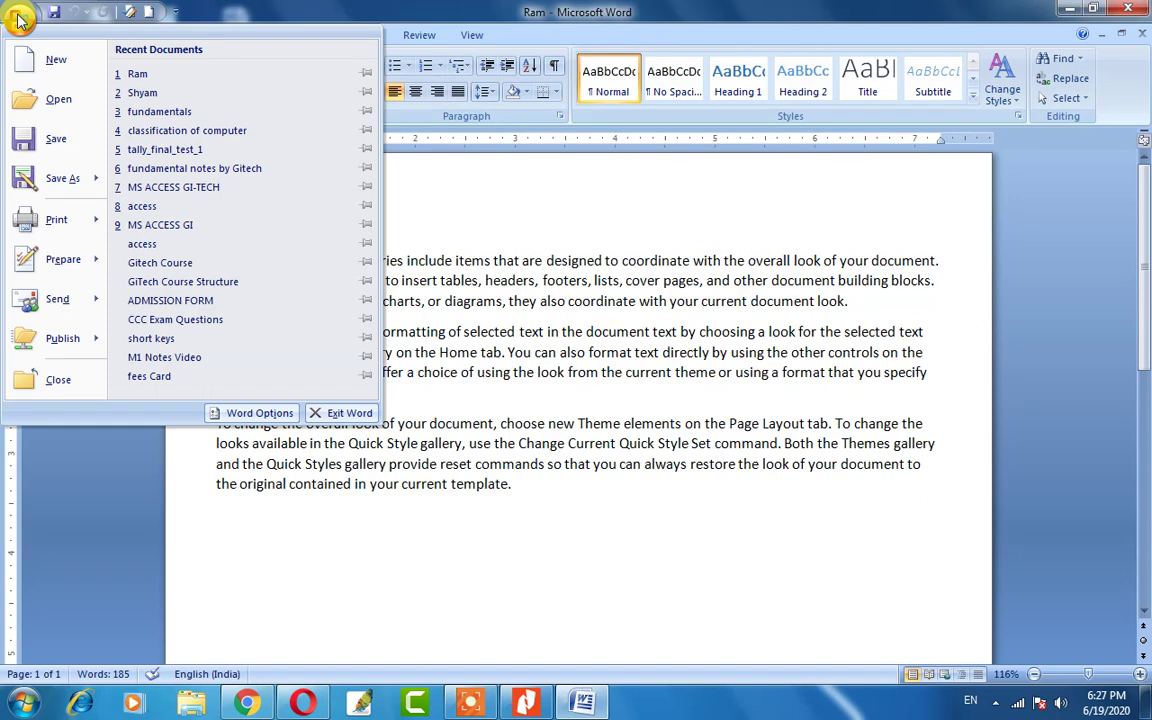
pyautogui.click(44, 106)
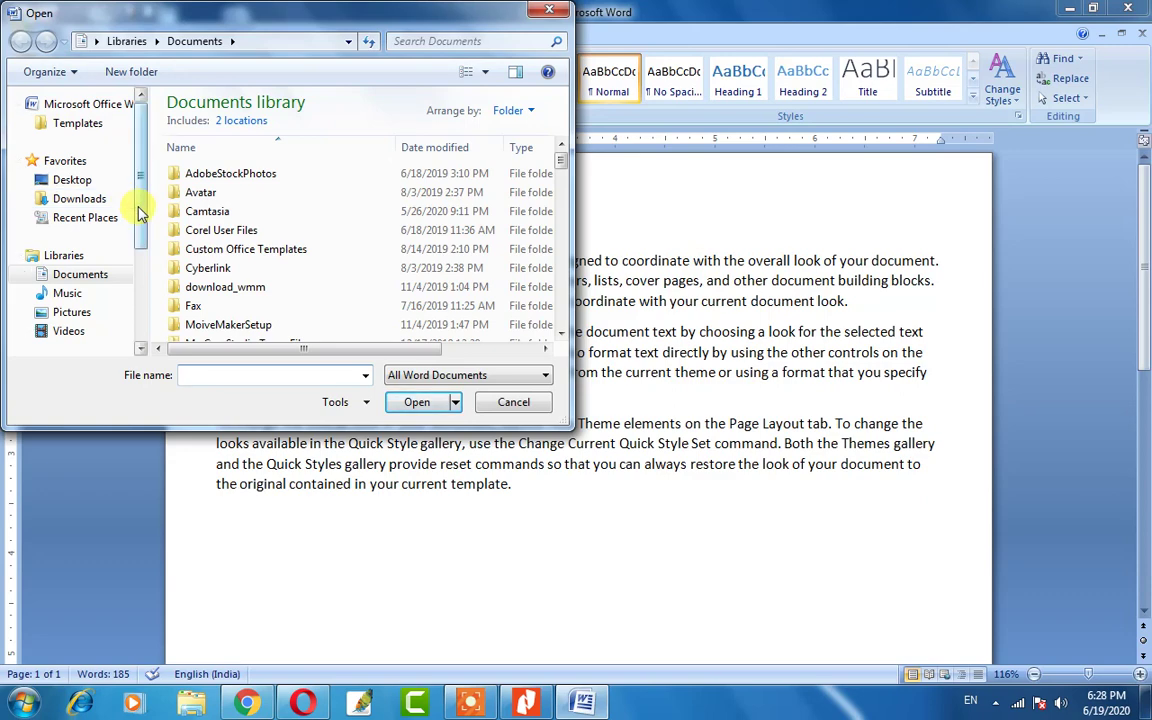
pyautogui.click(92, 182)
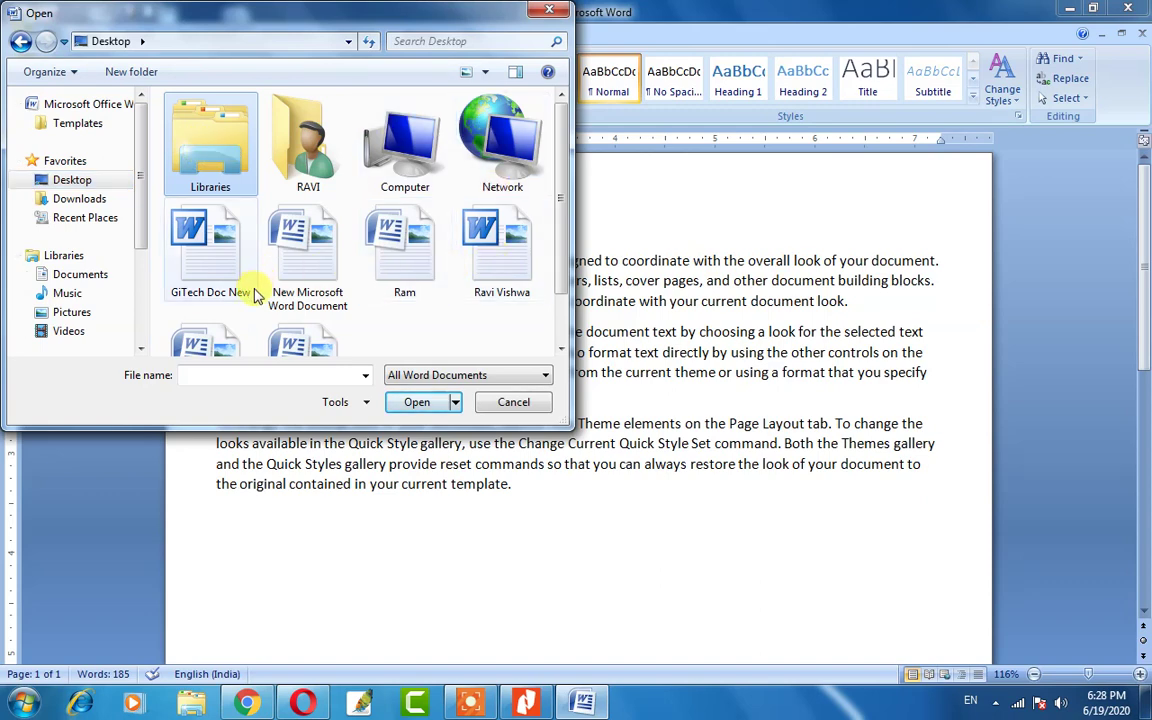
pyautogui.scroll(-1, 256, 290)
pyautogui.click(204, 320)
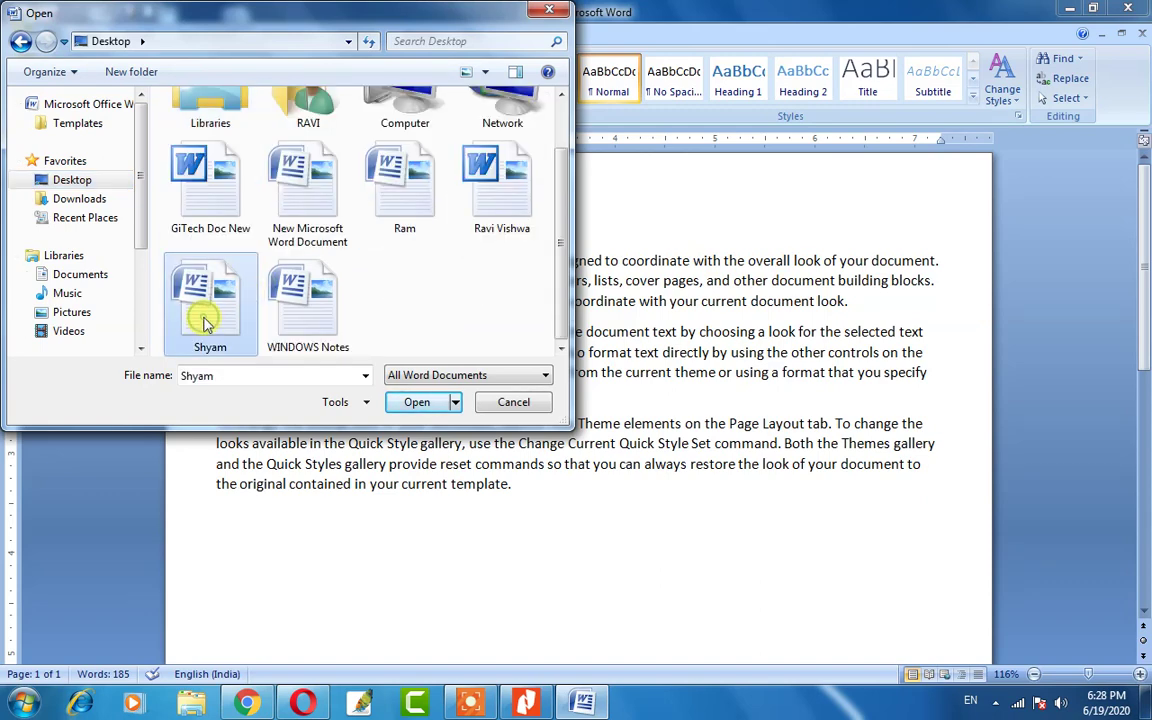
pyautogui.click(415, 400)
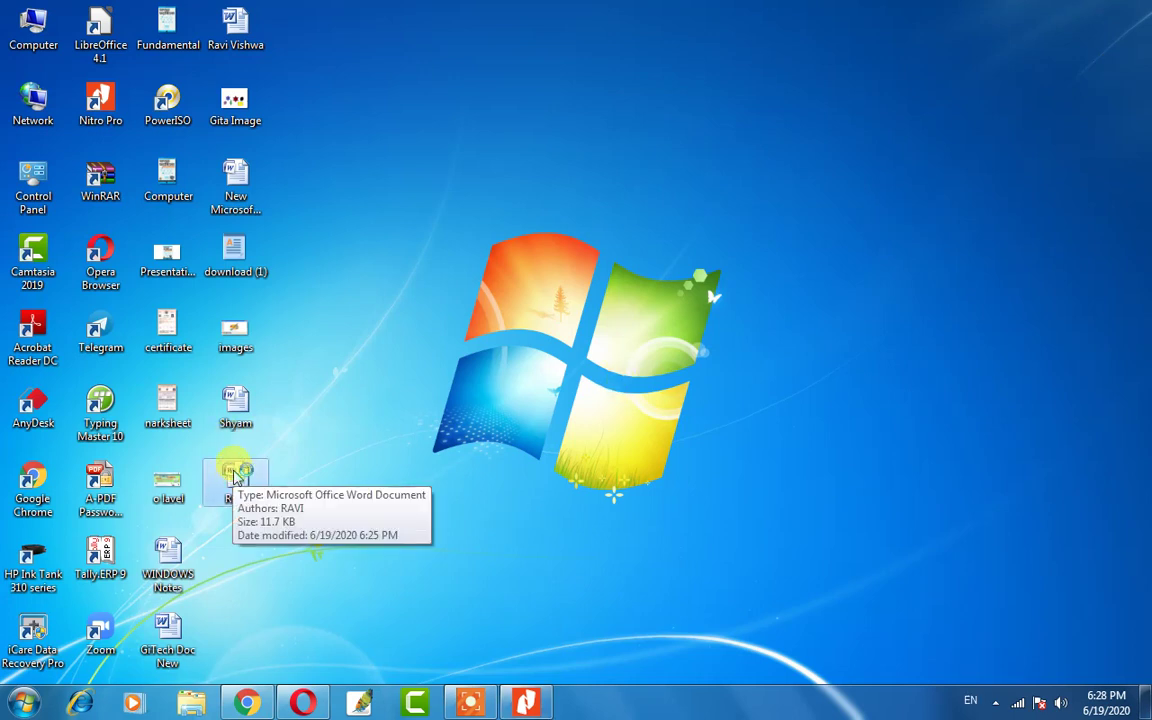
# Reopen Ram from the desktop and briefly select, then deselect, its three paragraphs.
pyautogui.doubleClick(236, 474)
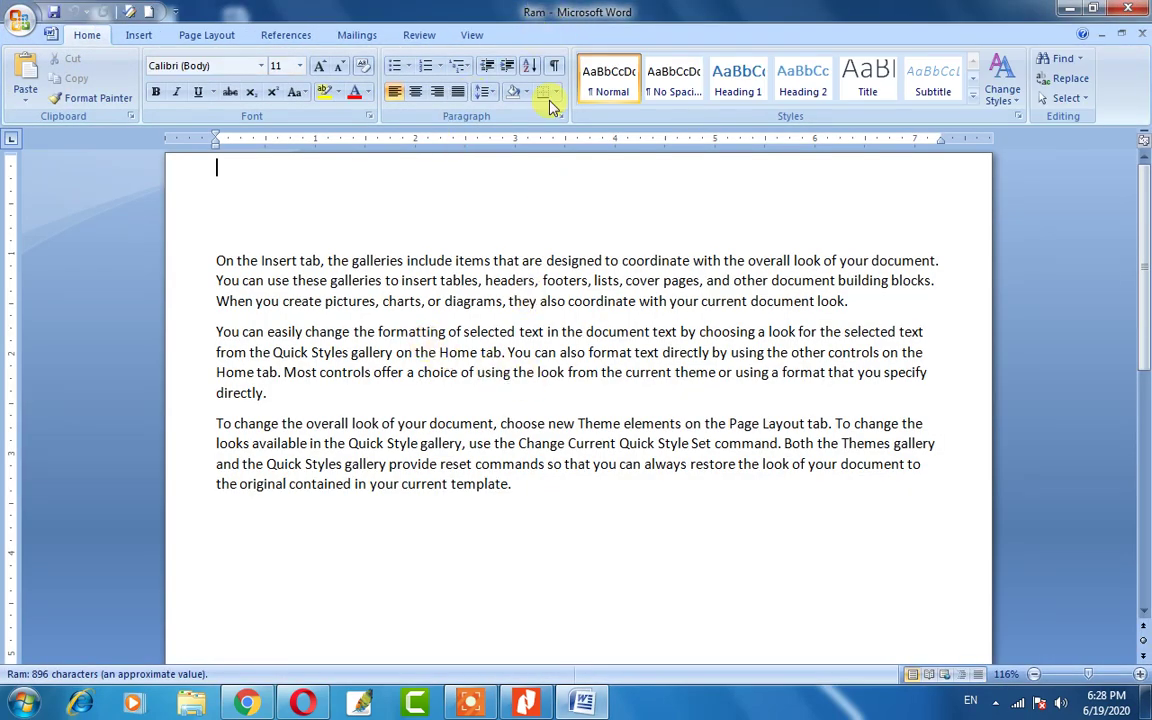
pyautogui.click(218, 260)
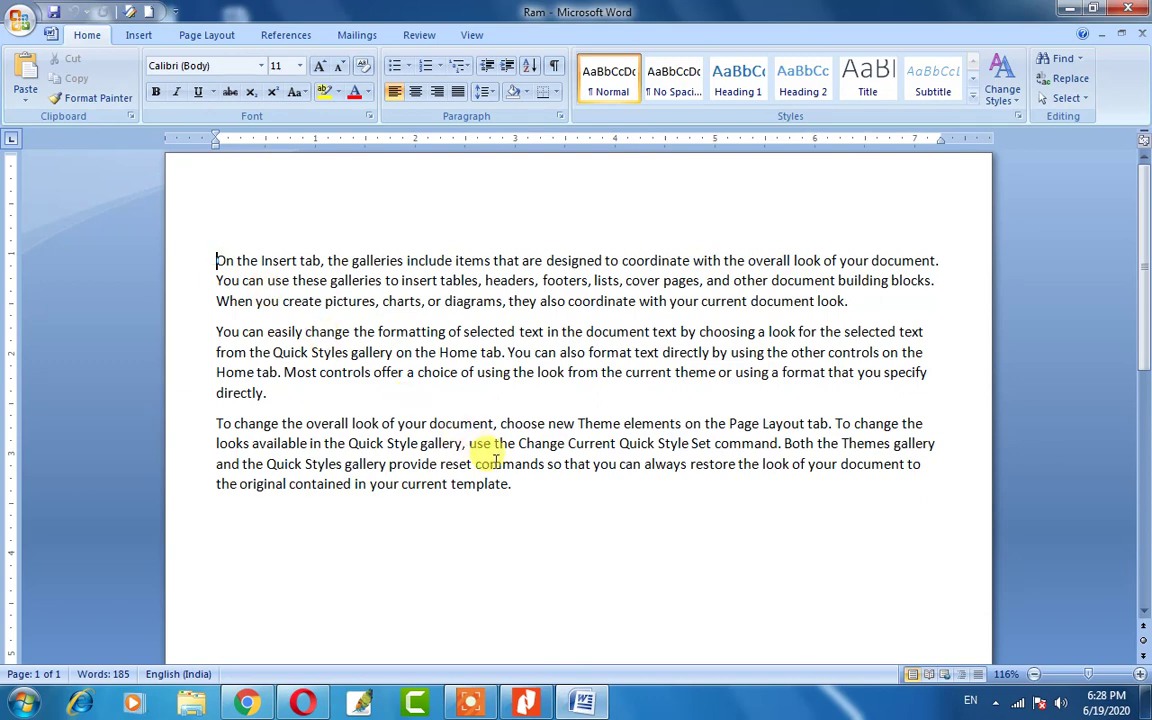
pyautogui.keyDown('shift'); pyautogui.click(520, 488); pyautogui.keyUp('shift')
pyautogui.click(521, 502)
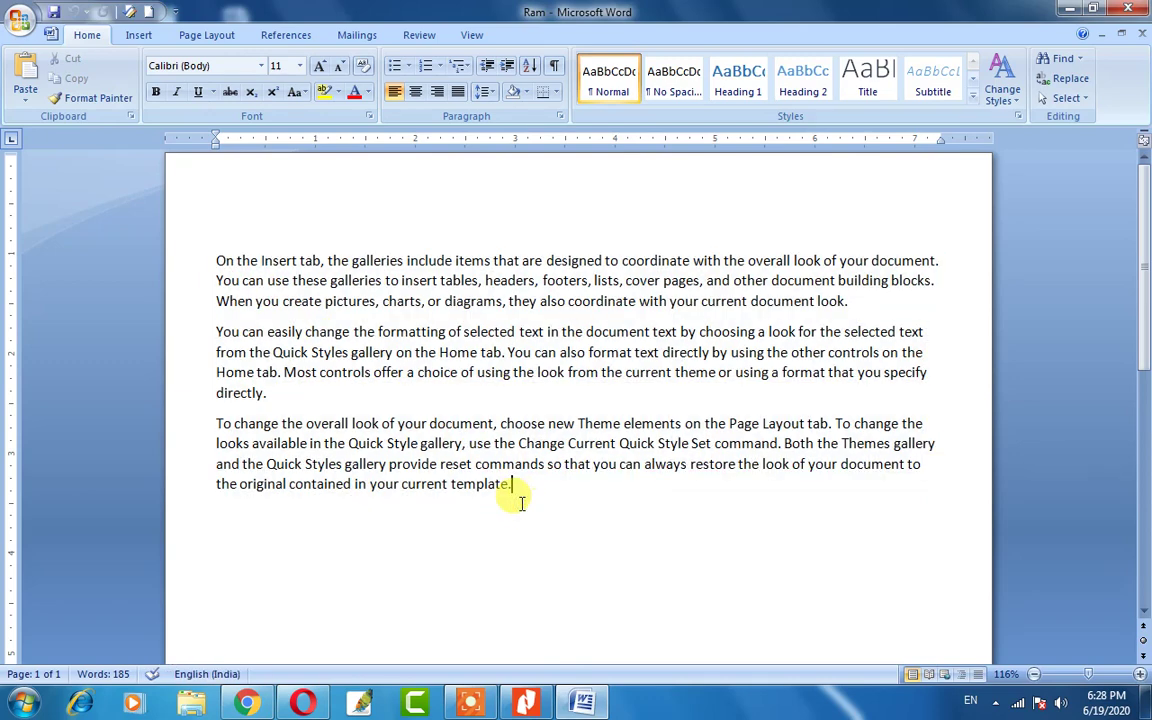
pyautogui.moveTo(521, 502); pyautogui.dragTo(225, 265)
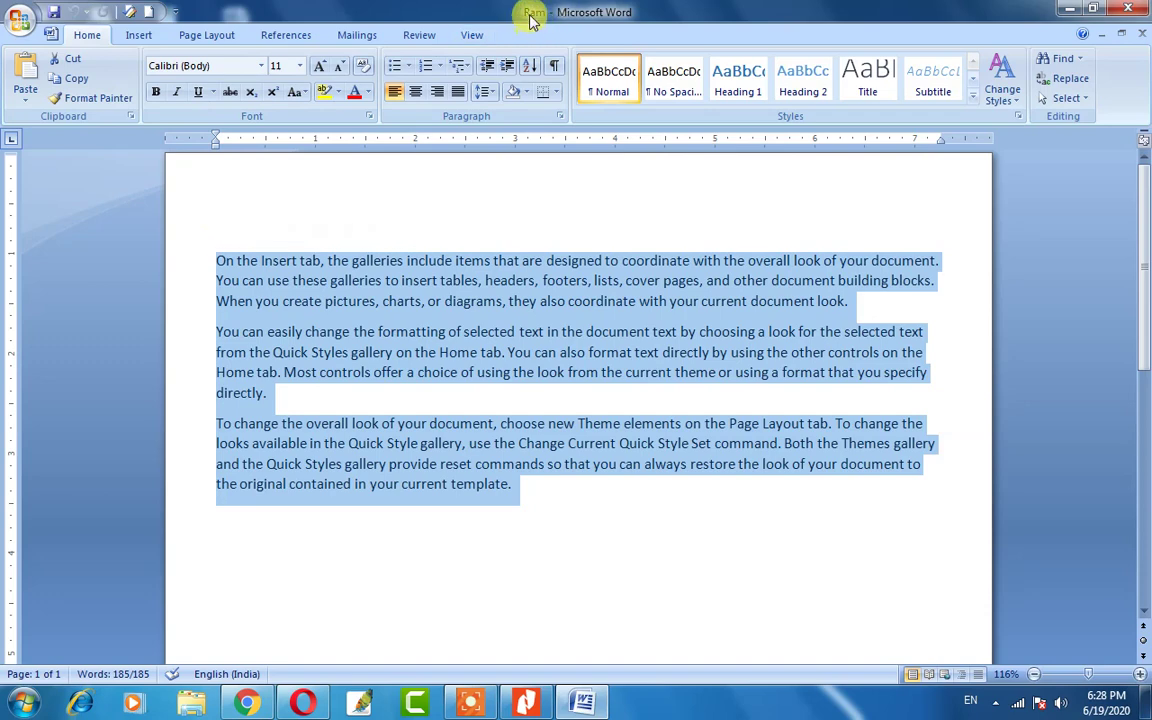
pyautogui.click(420, 390)
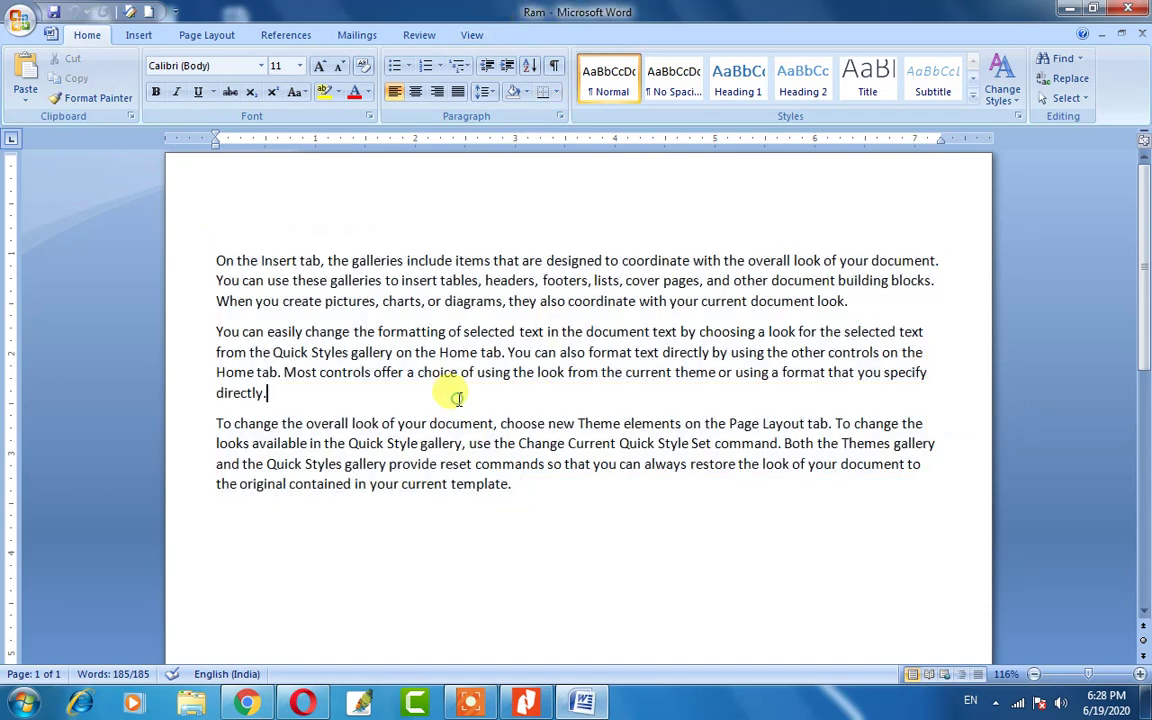
# Look over the Save As options, then open the Save As dialog and cancel it.
pyautogui.click(13, 12)
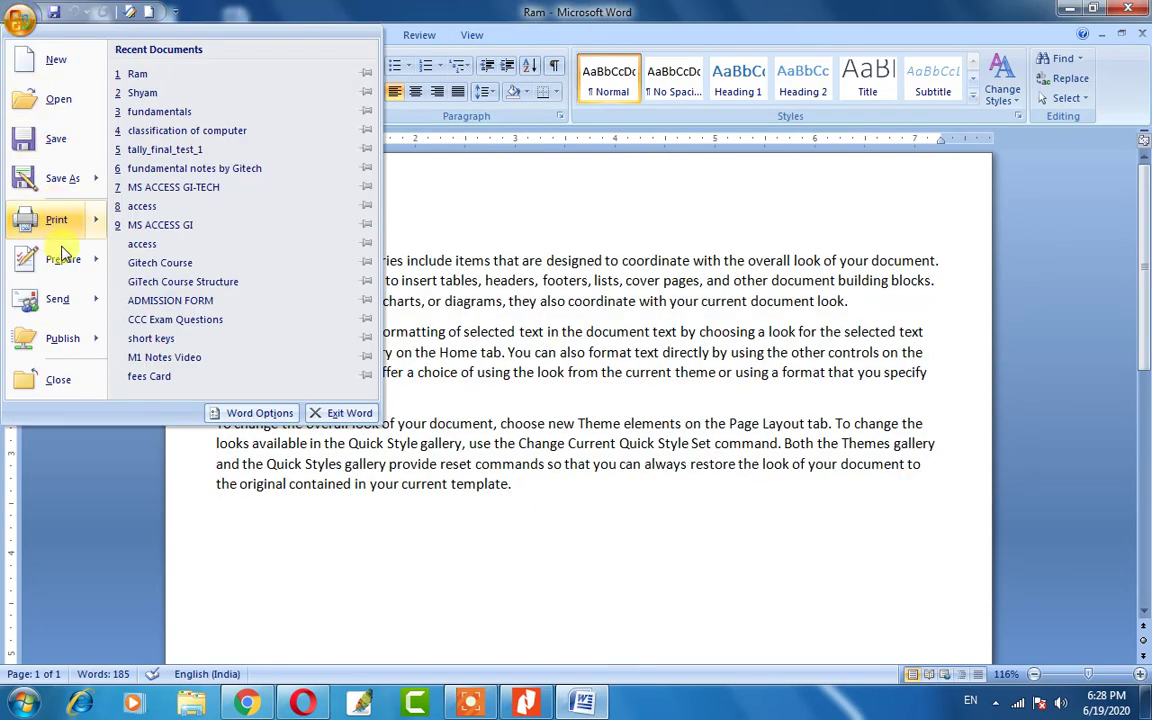
pyautogui.moveTo(63, 182)
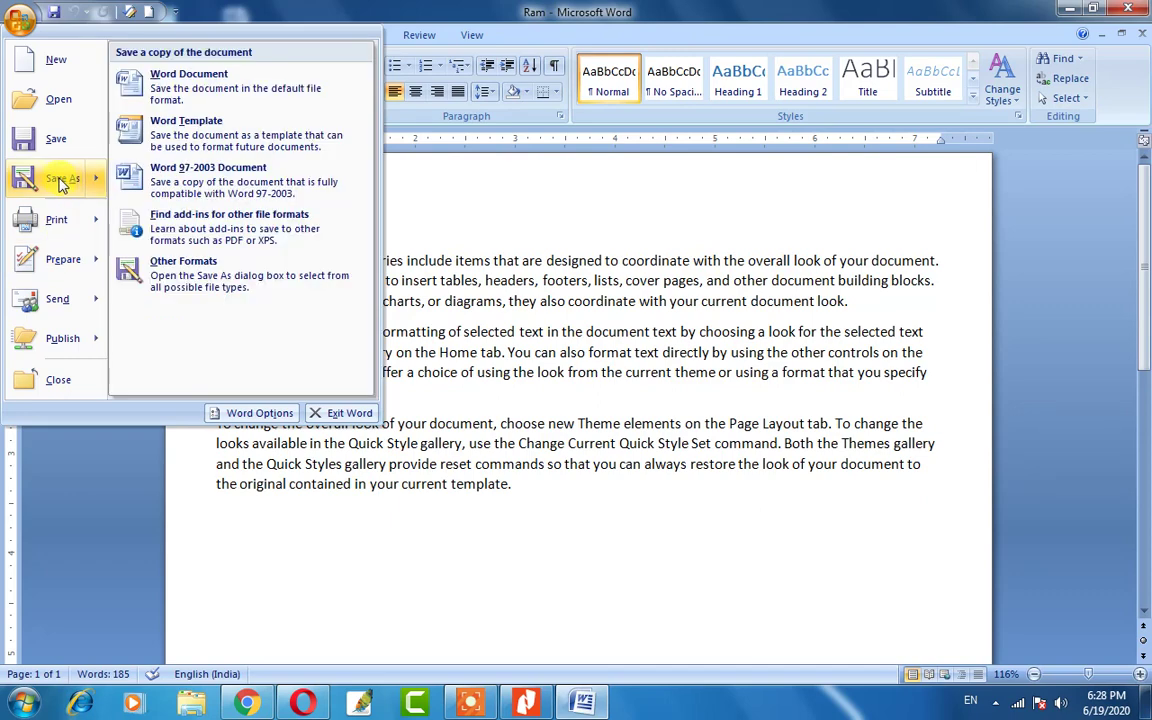
pyautogui.click(460, 346)
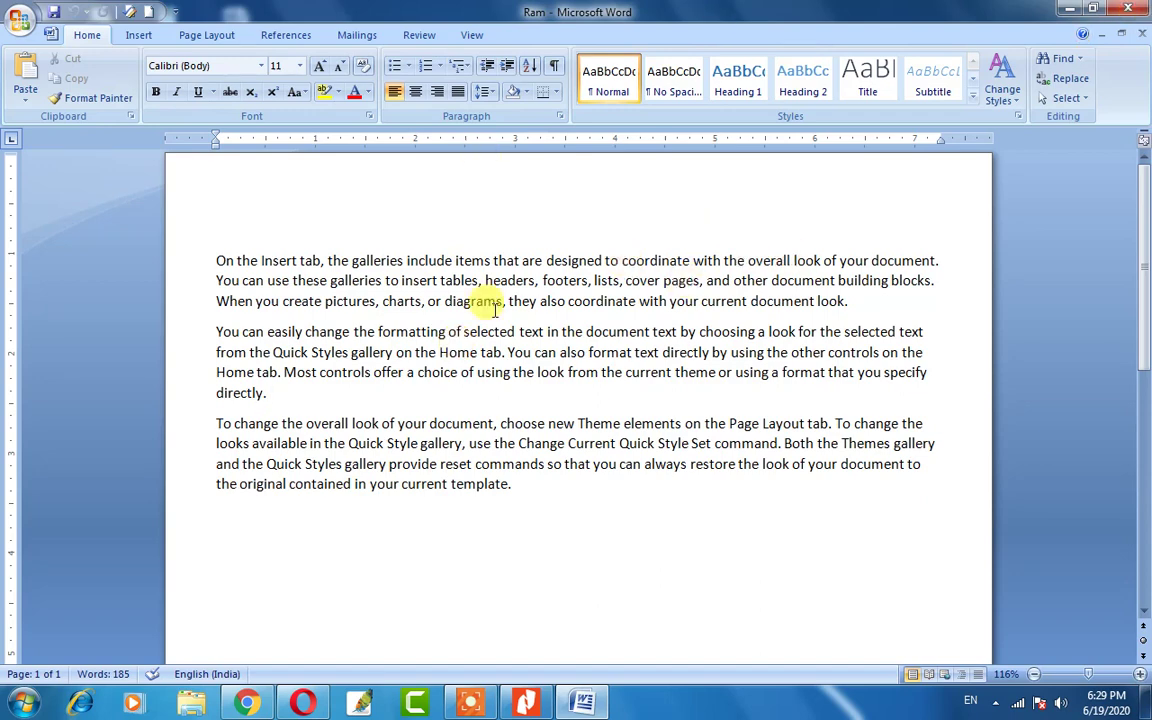
pyautogui.click(20, 20)
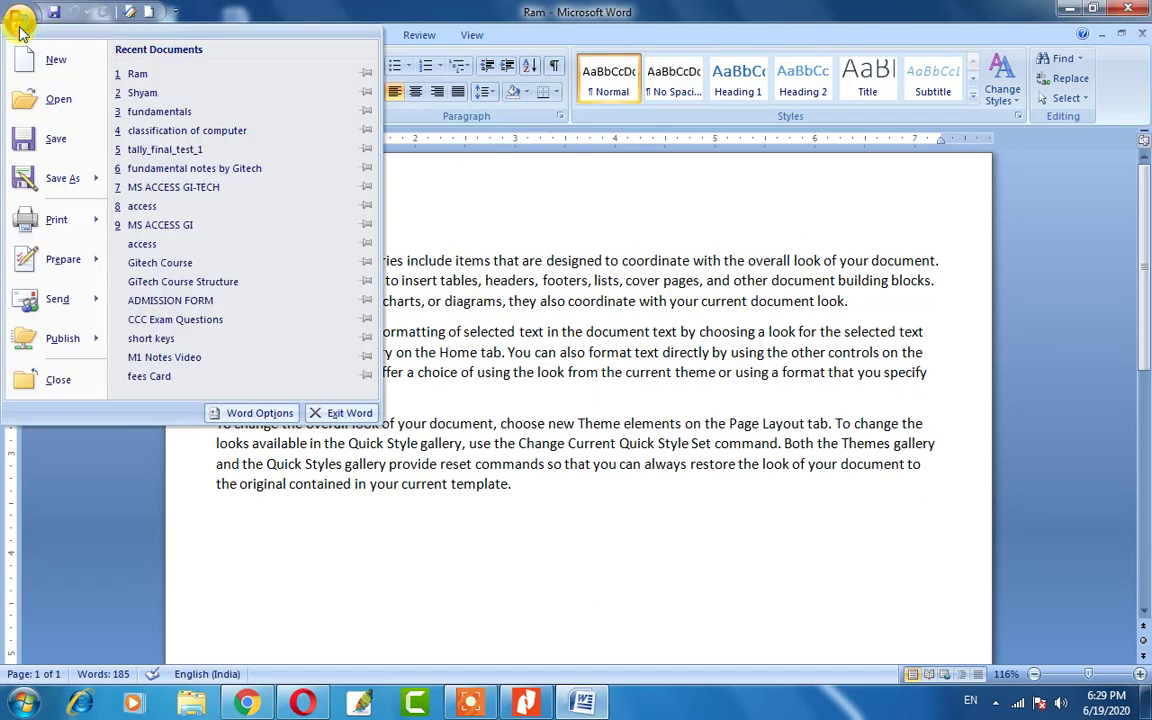
pyautogui.moveTo(67, 187)
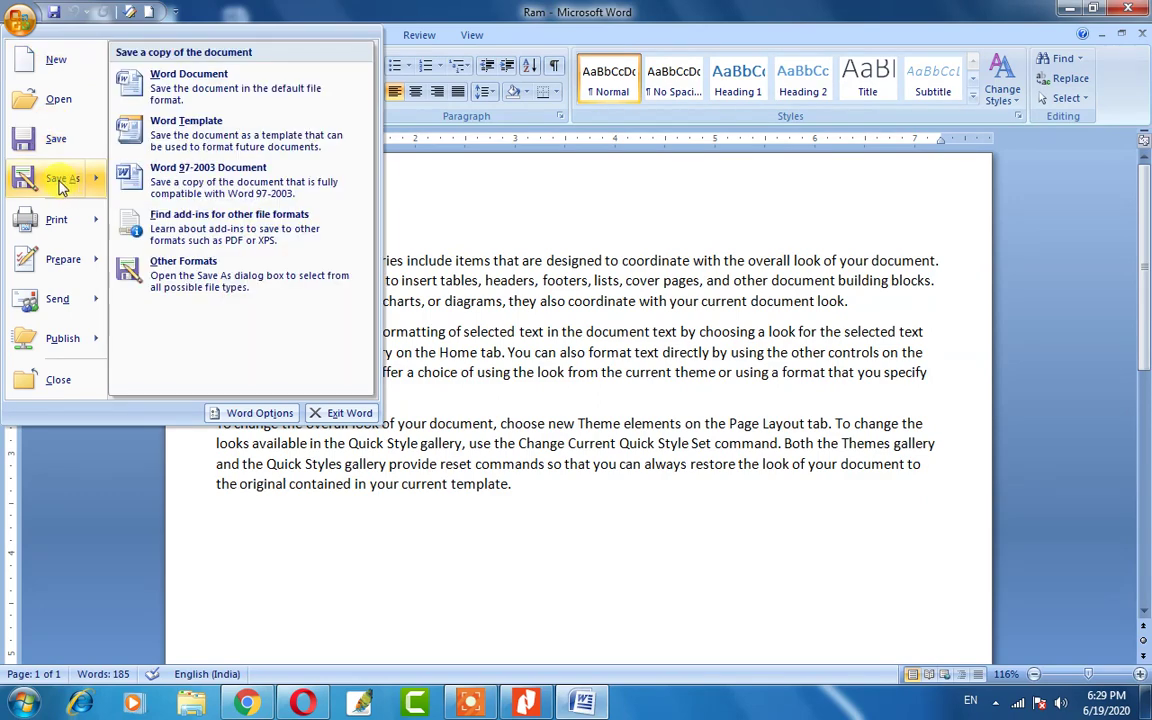
pyautogui.click(58, 185)
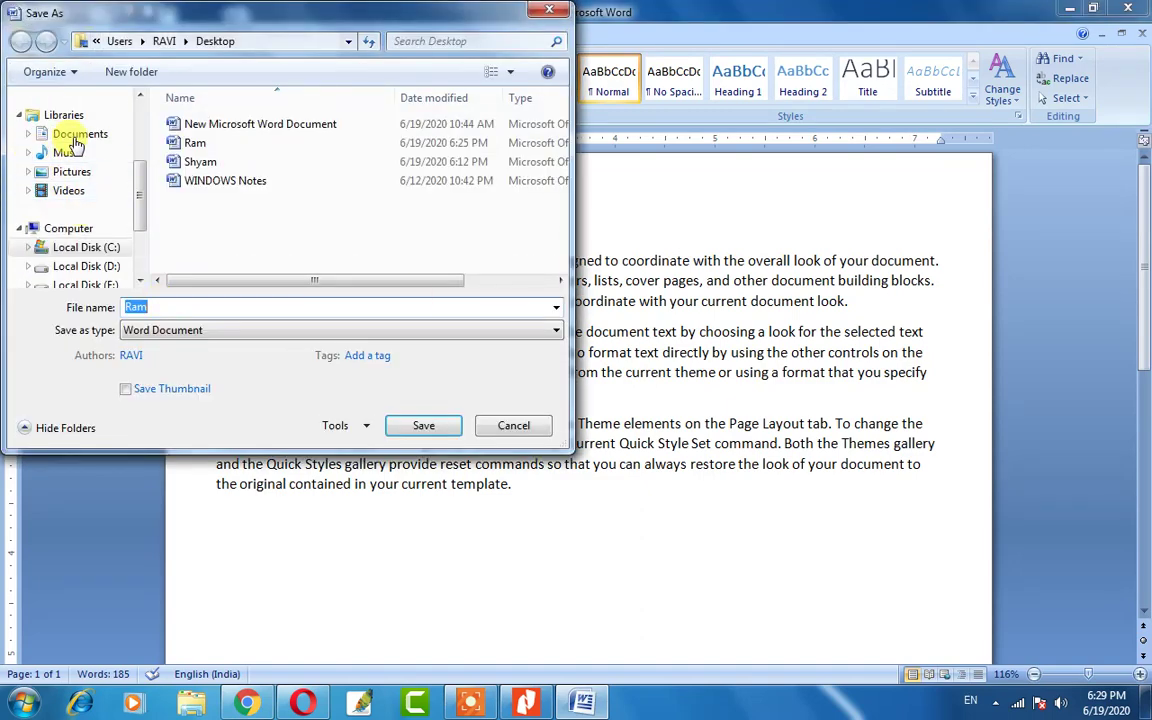
pyautogui.click(512, 425)
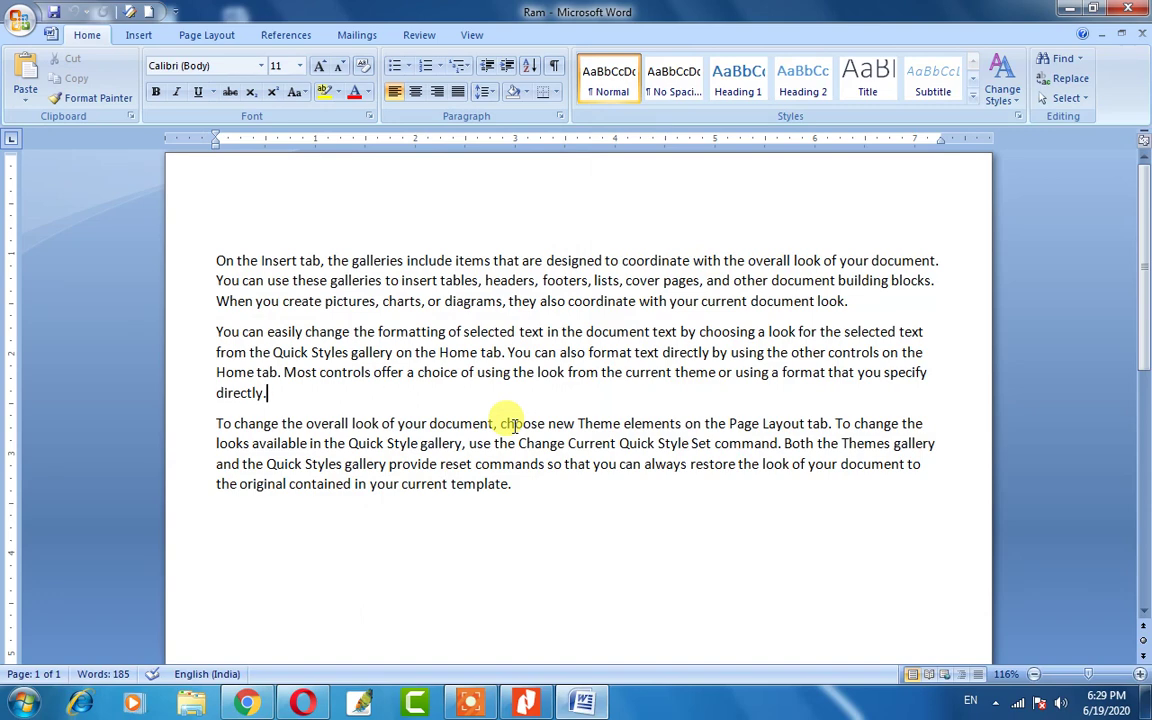
# Save a copy of the text as 'Mohan' in the Documents library using F12.
pyautogui.press('F12')
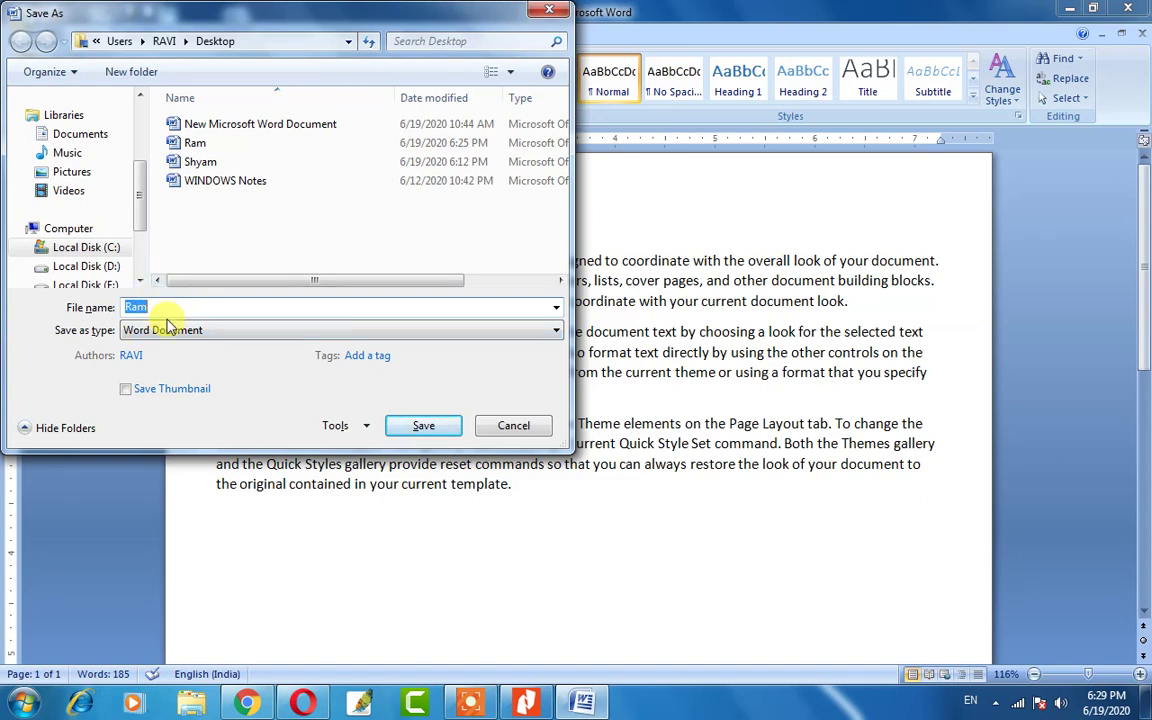
pyautogui.click(160, 307)
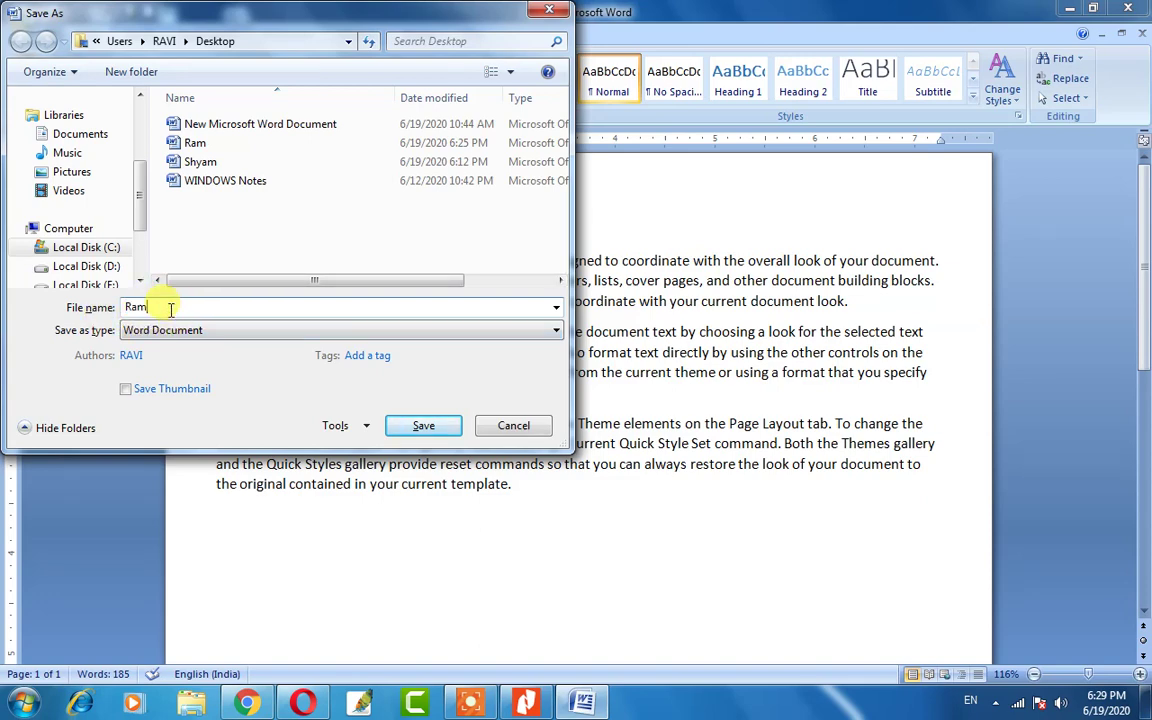
pyautogui.press('BackSpace')
pyautogui.press('BackSpace')
pyautogui.write('Mohan')
pyautogui.moveTo(141, 193); pyautogui.dragTo(141, 146)
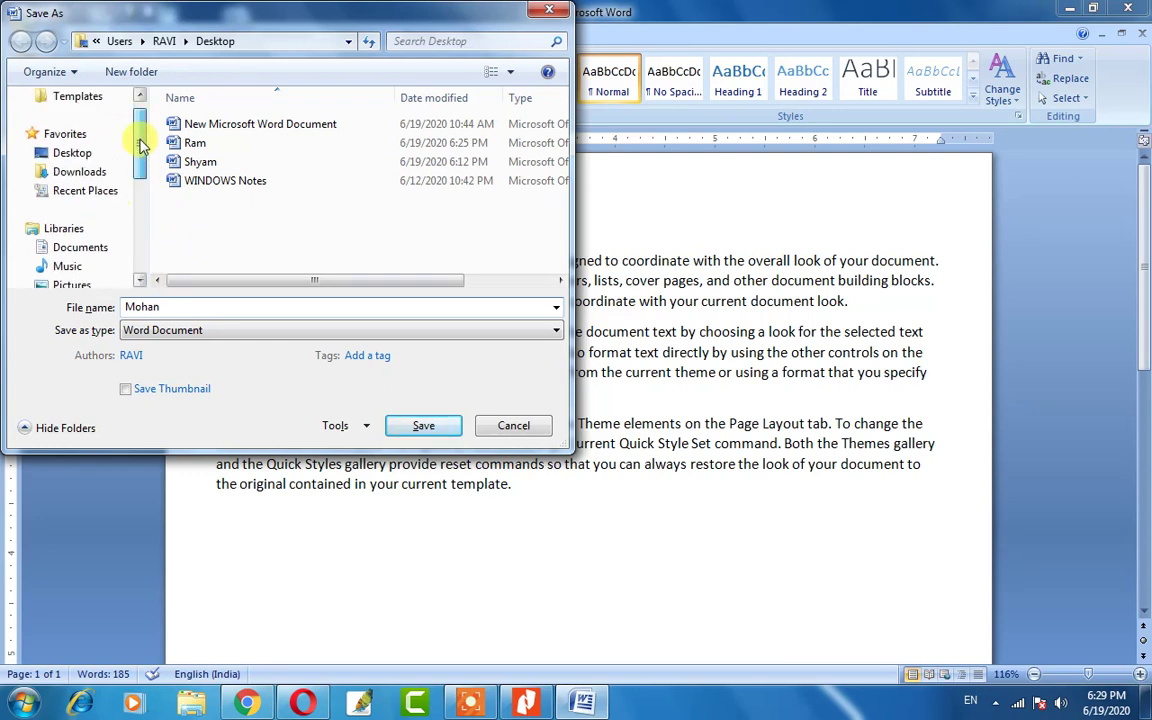
pyautogui.scroll(1, 141, 146)
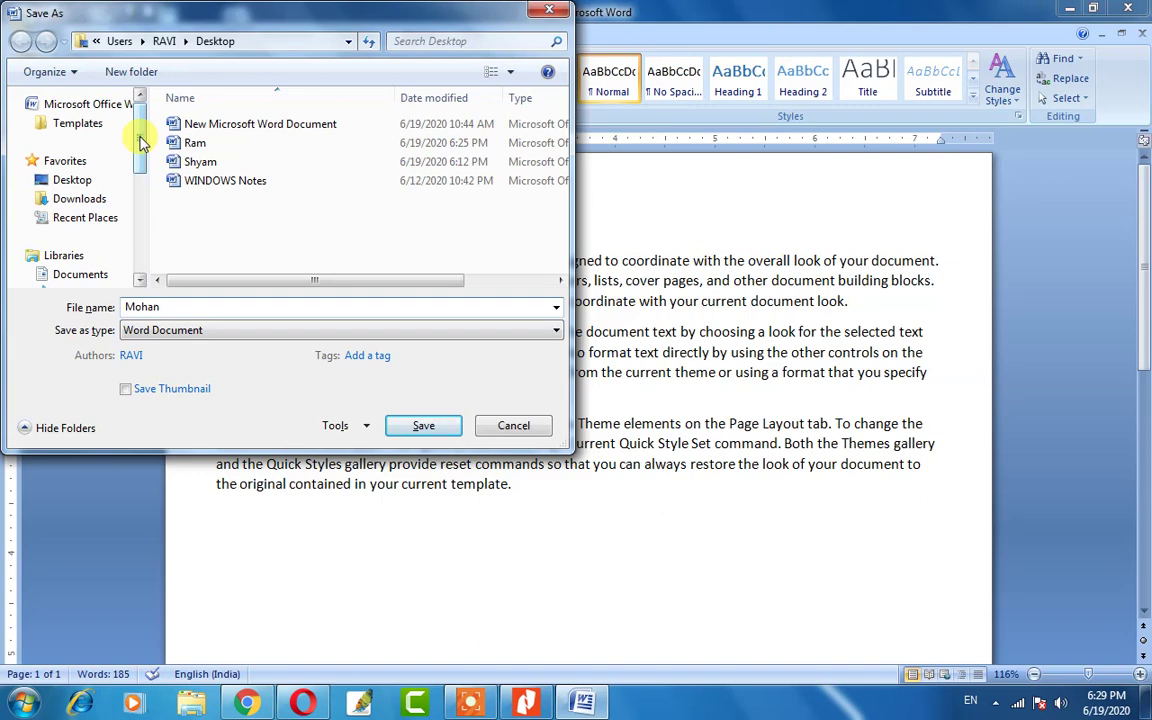
pyautogui.moveTo(141, 143)
pyautogui.mouseDown()
pyautogui.moveTo(141, 165)
pyautogui.moveTo(141, 134)
pyautogui.mouseUp()
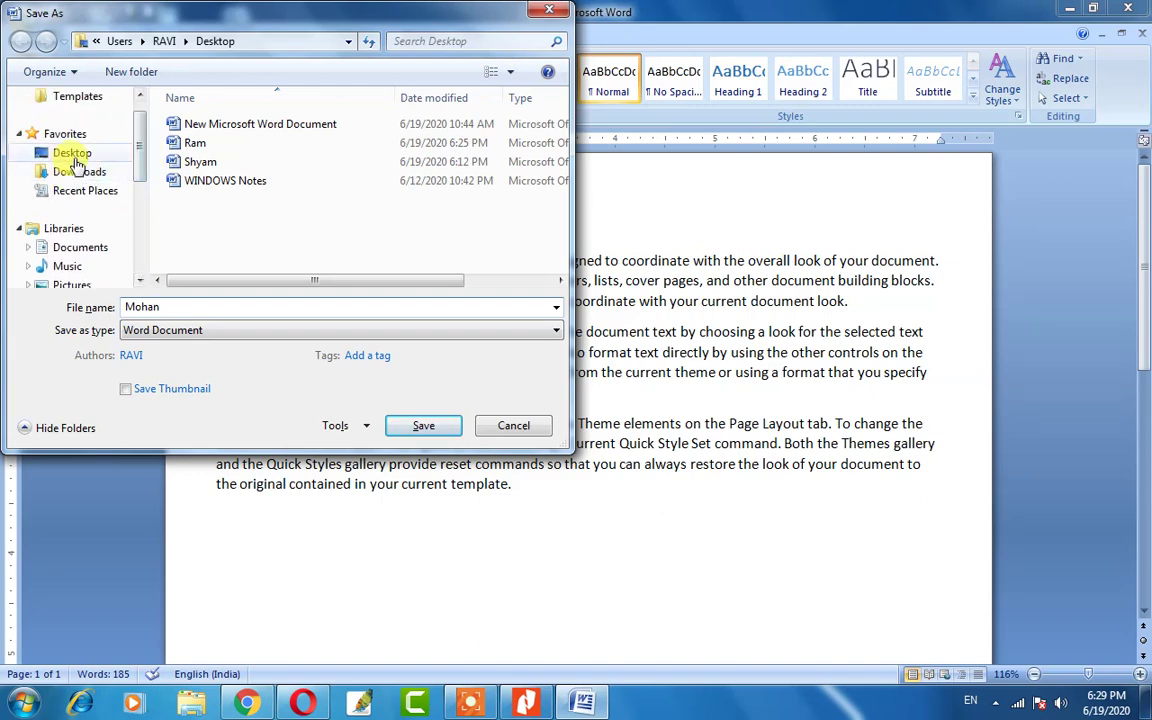
pyautogui.click(80, 248)
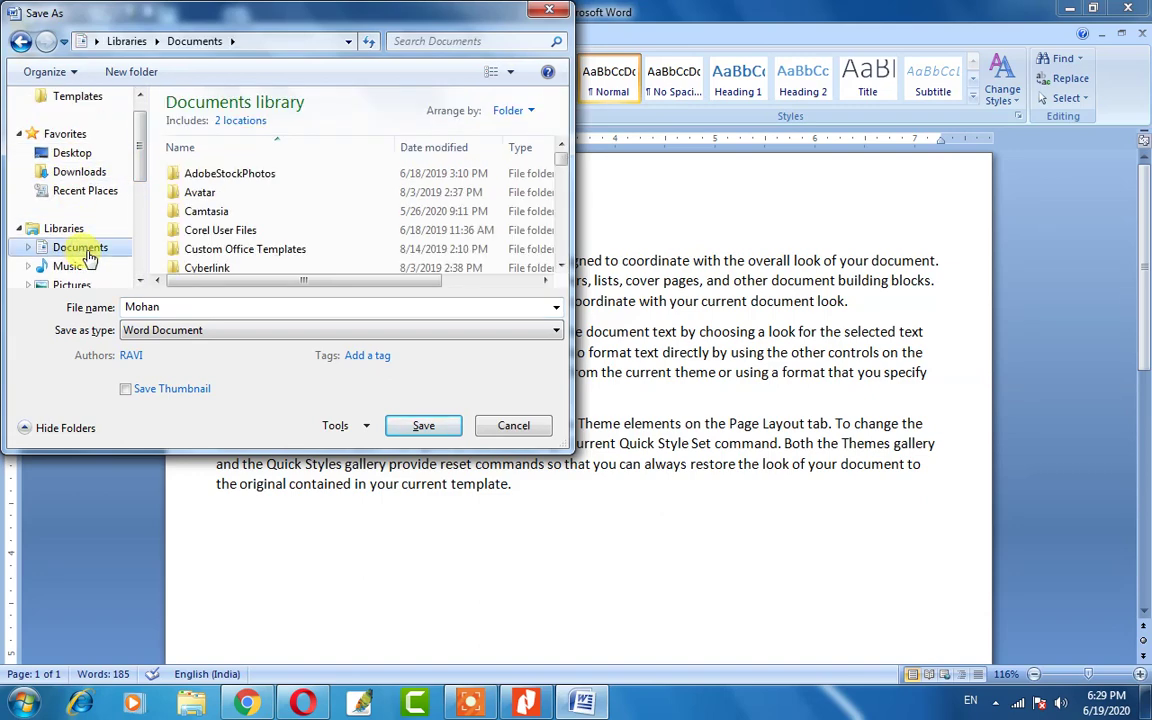
pyautogui.doubleClick(178, 309)
pyautogui.click(178, 308)
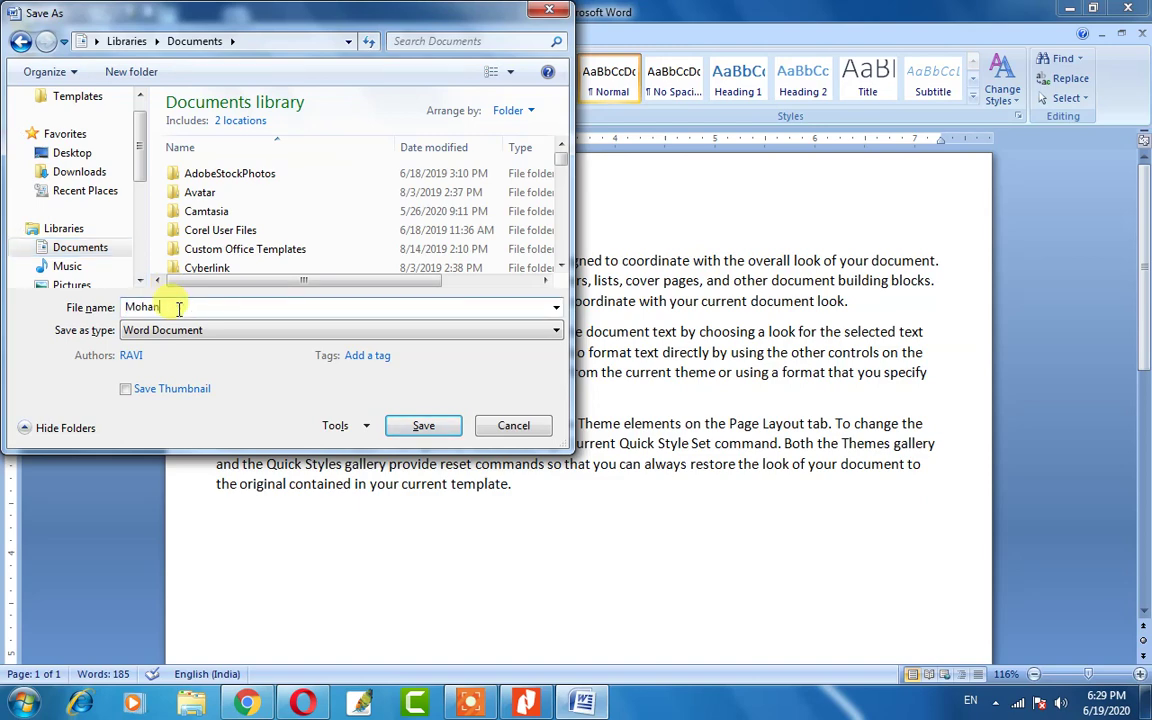
pyautogui.click(423, 427)
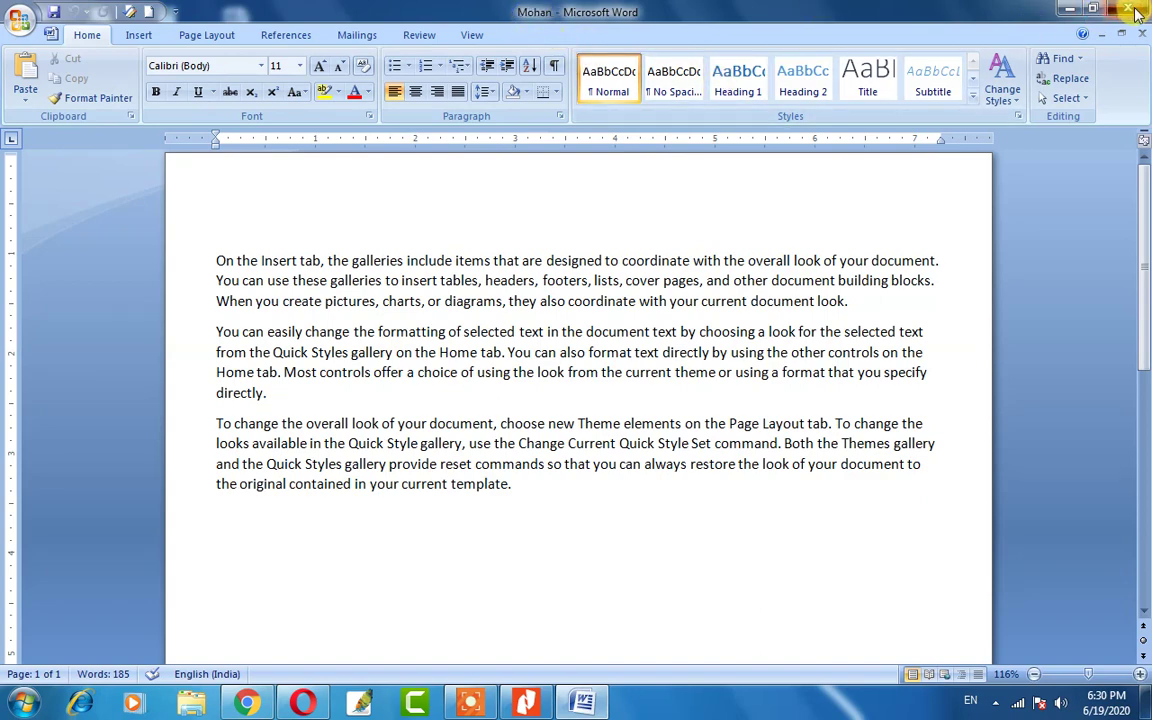
# Close Word, refresh the desktop and open the Documents library from the Start menu.
pyautogui.click(1134, 12)
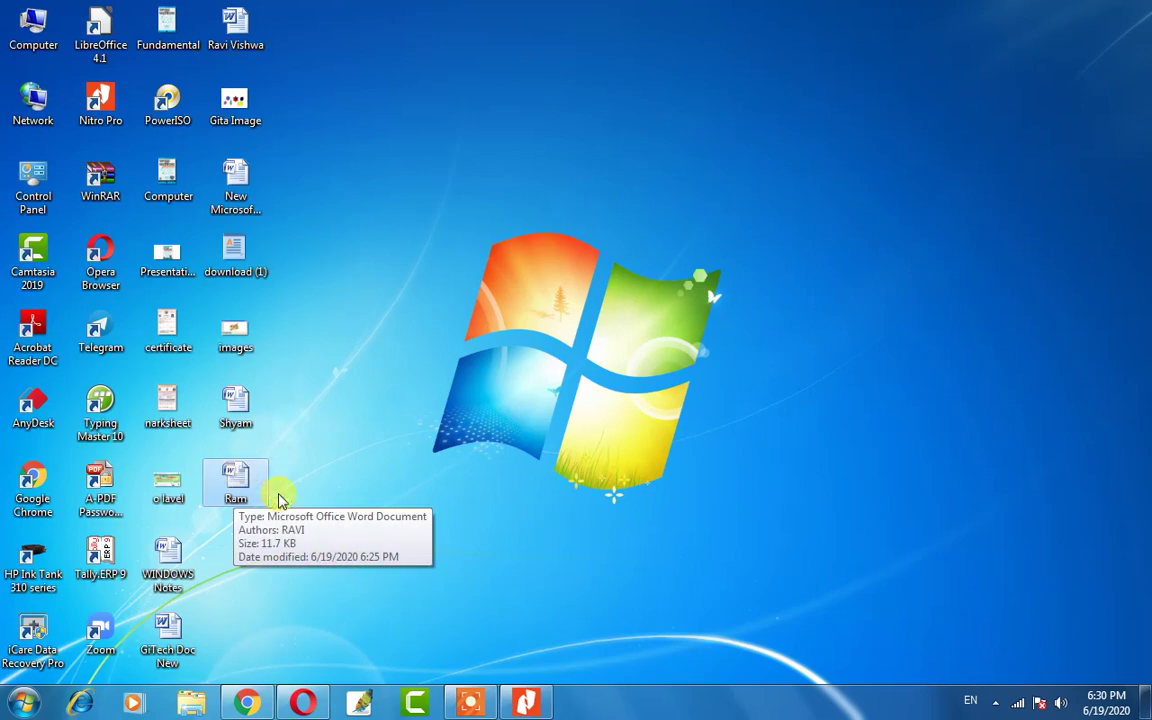
pyautogui.rightClick(443, 313)
pyautogui.click(489, 364)
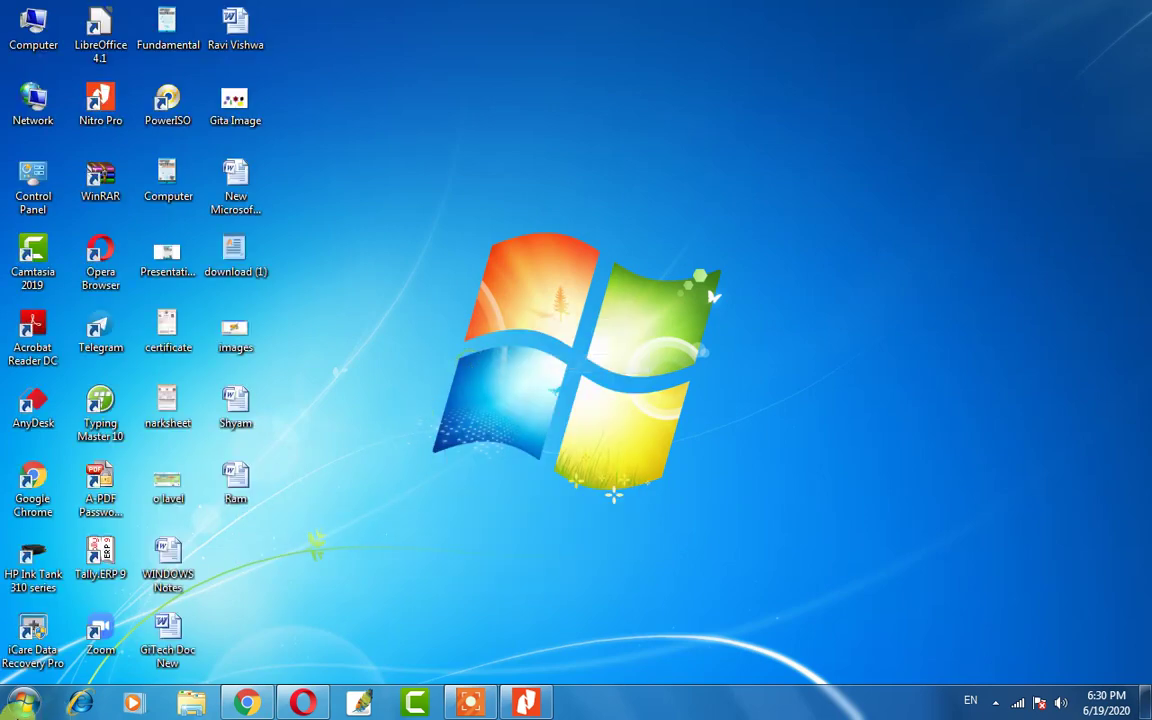
pyautogui.click(20, 705)
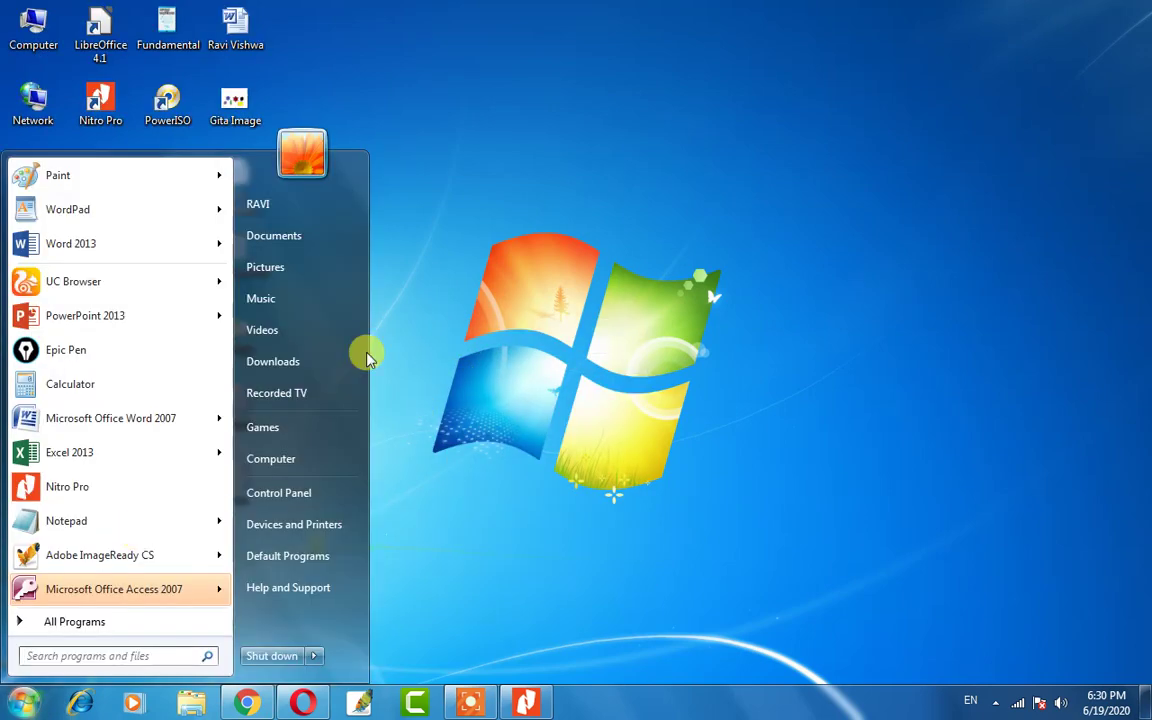
pyautogui.click(289, 237)
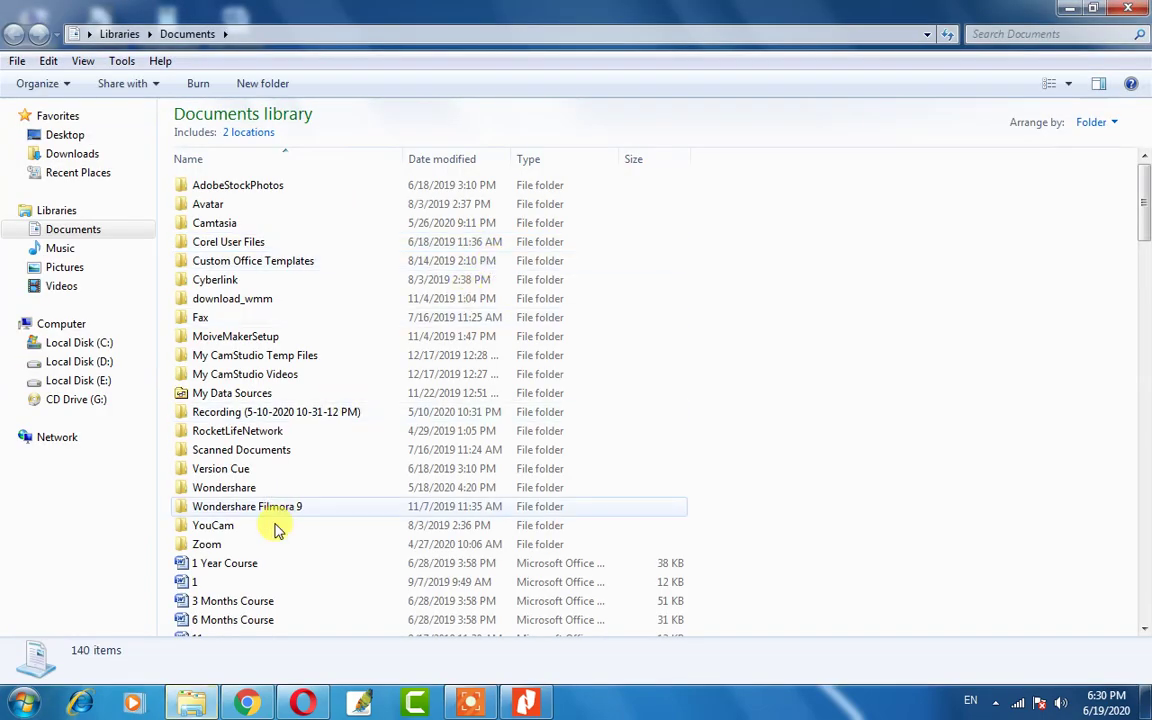
# Search Documents for 'moha', clear the search, then scroll to Mohan and open it.
pyautogui.scroll(-2, 296, 424)
pyautogui.scroll(2, 288, 368)
pyautogui.scroll(-6, 270, 480)
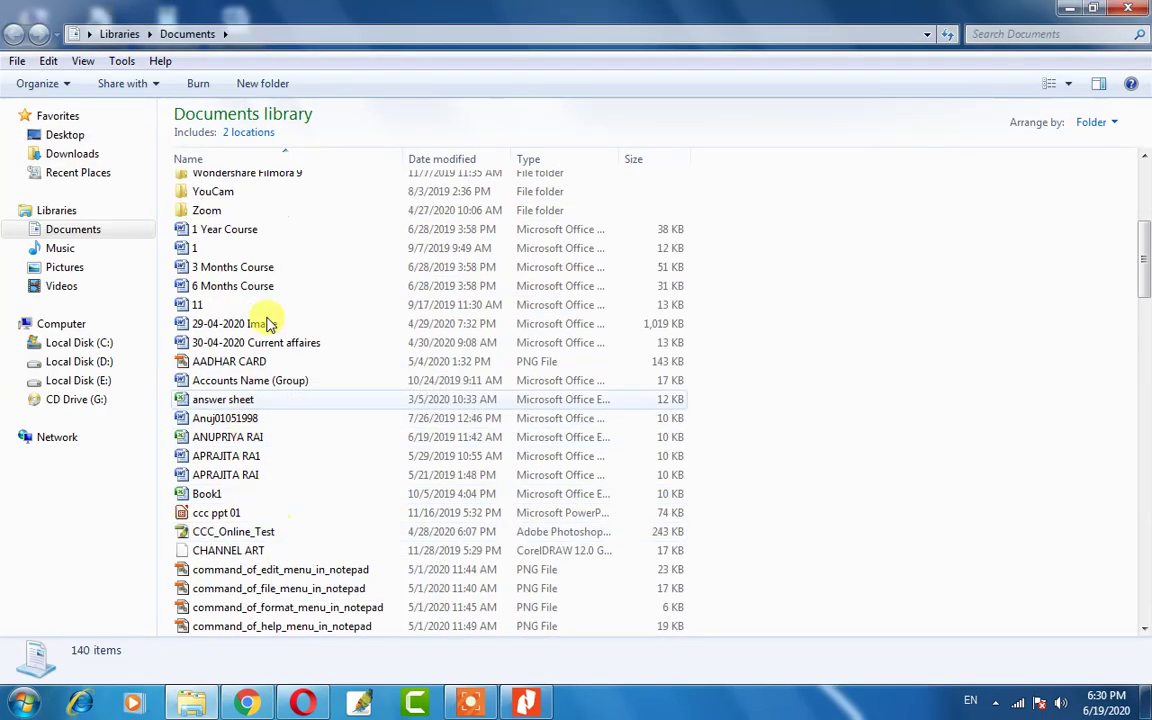
pyautogui.scroll(6, 280, 260)
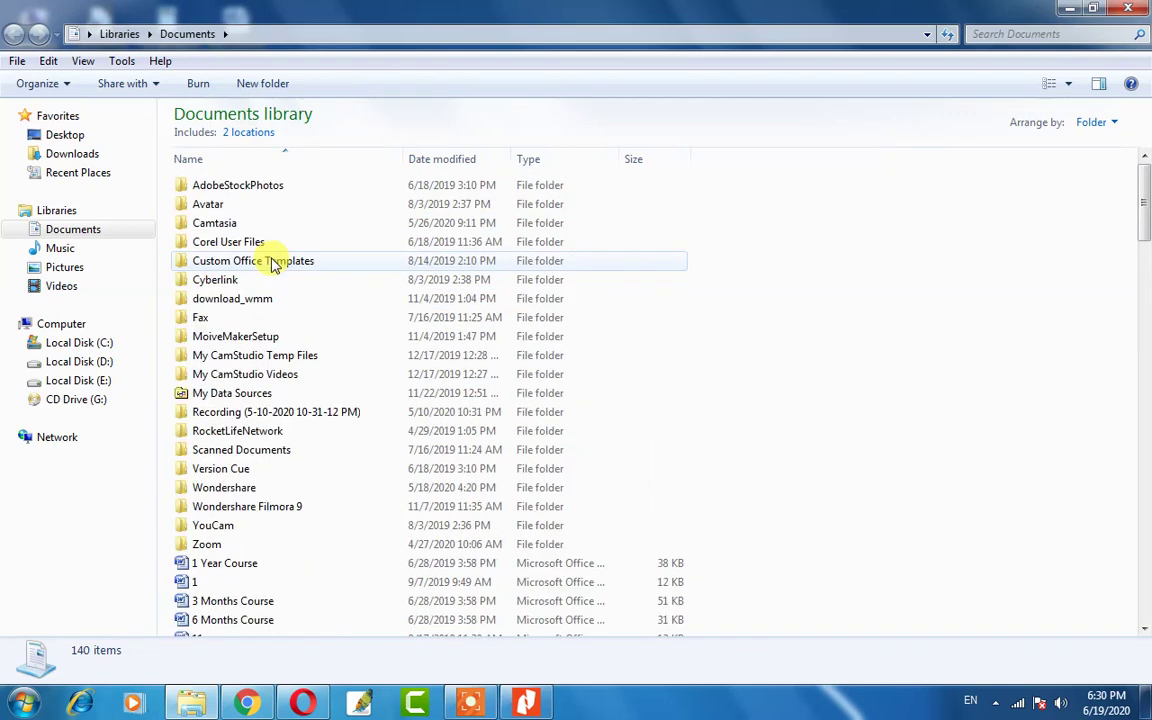
pyautogui.click(1020, 34)
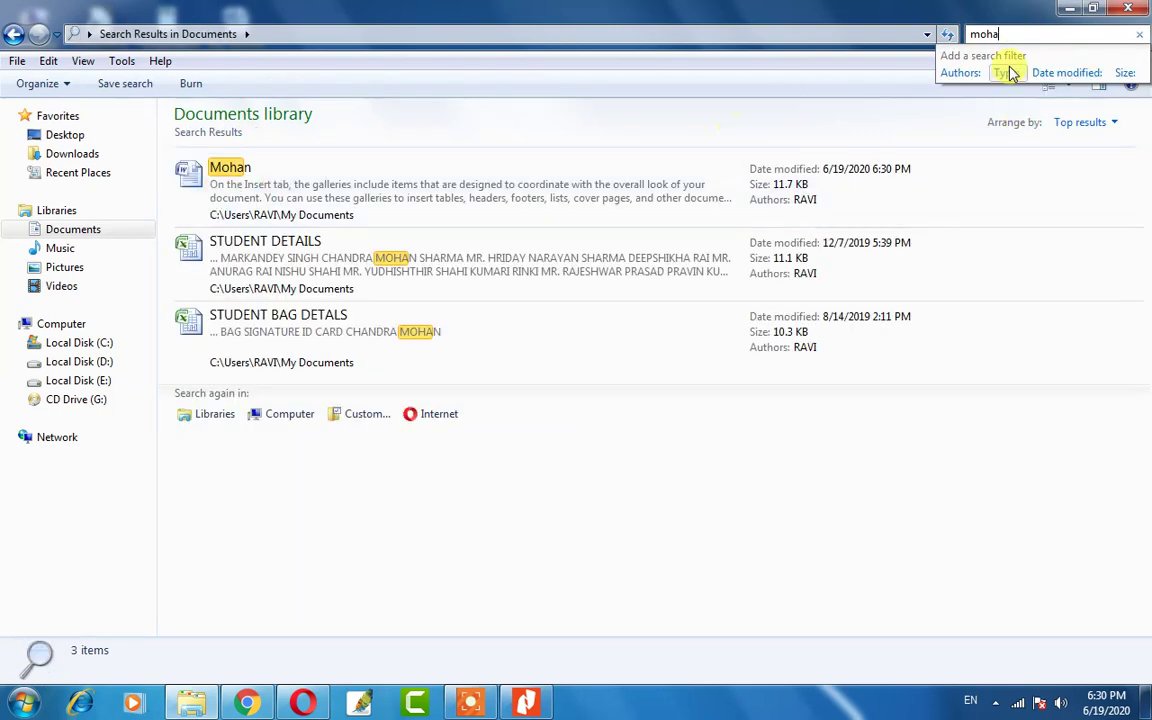
pyautogui.press('BackSpace')
pyautogui.press('BackSpace')
pyautogui.press('BackSpace')
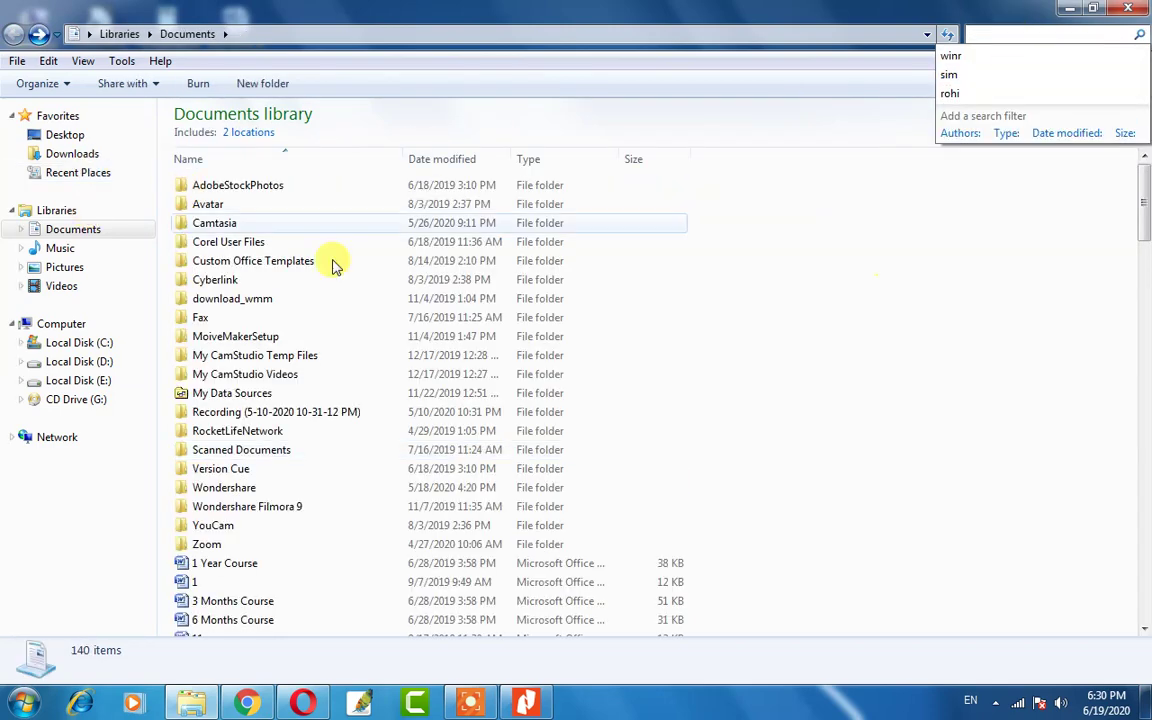
pyautogui.click(270, 393)
pyautogui.scroll(-8, 255, 393)
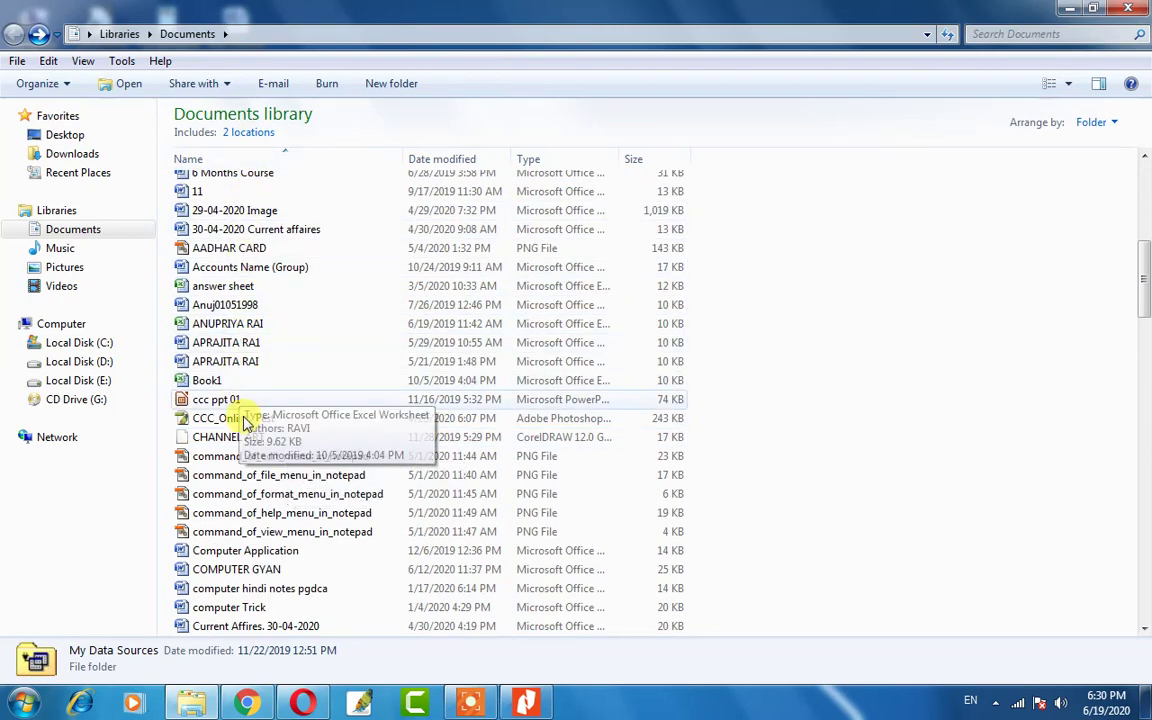
pyautogui.scroll(-1, 249, 480)
pyautogui.scroll(-13, 247, 515)
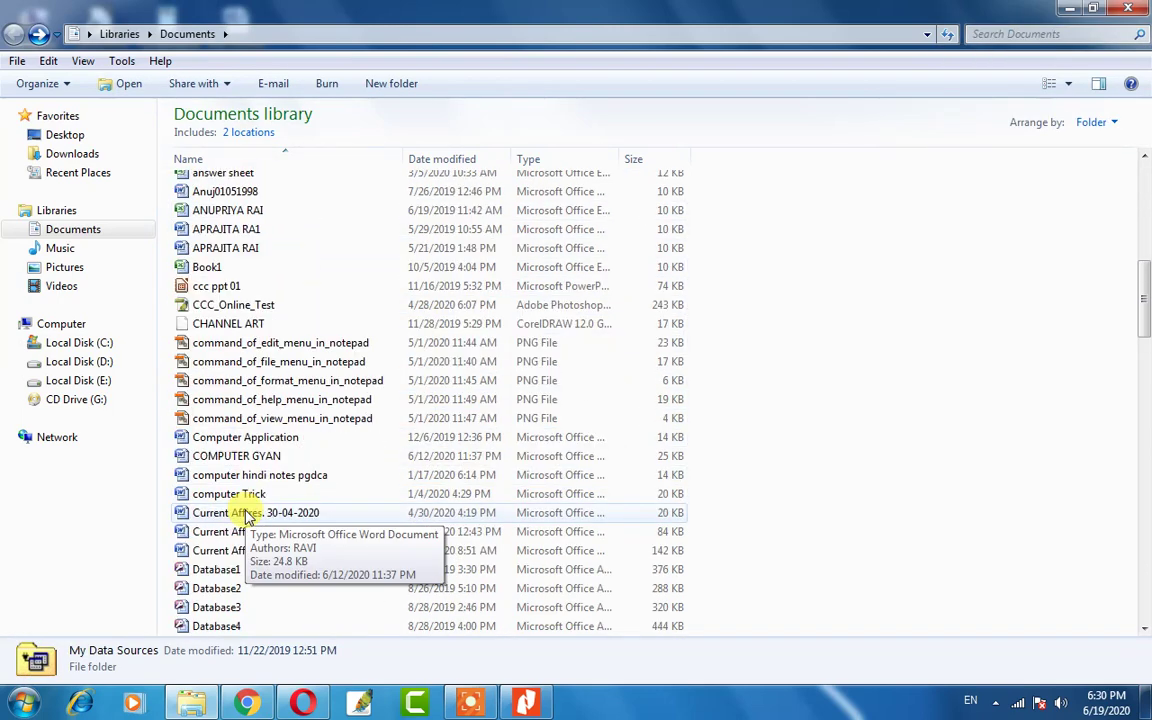
pyautogui.scroll(-5, 247, 515)
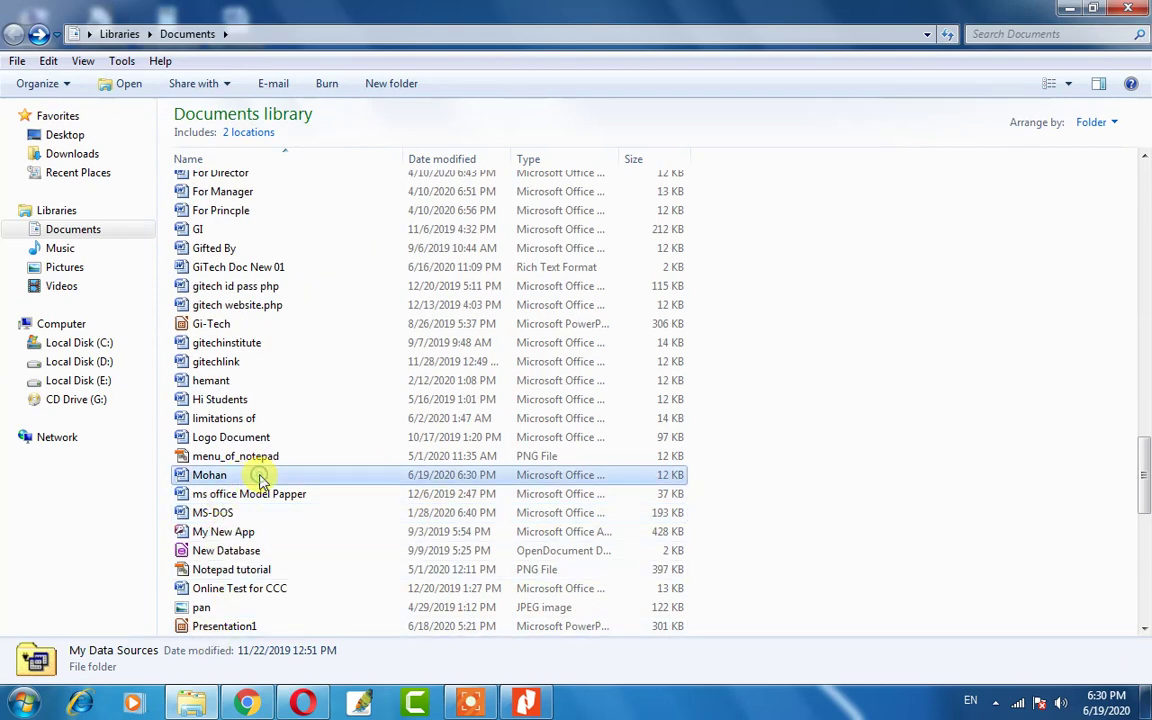
pyautogui.click(257, 476)
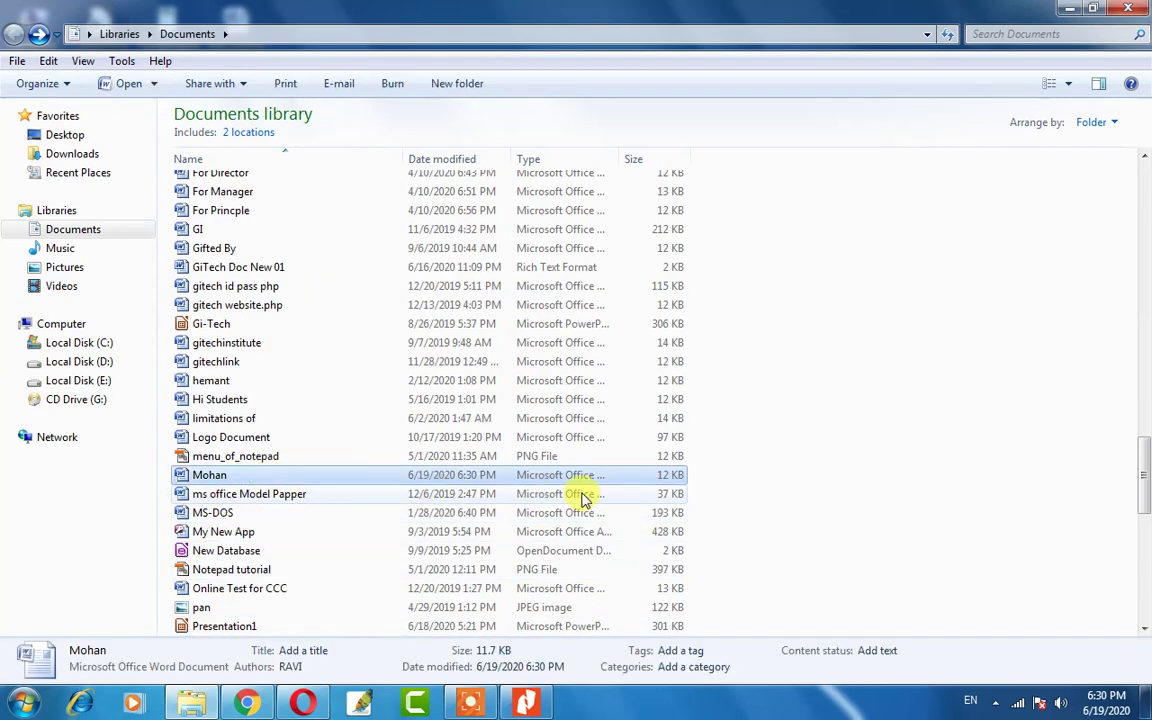
pyautogui.doubleClick(278, 484)
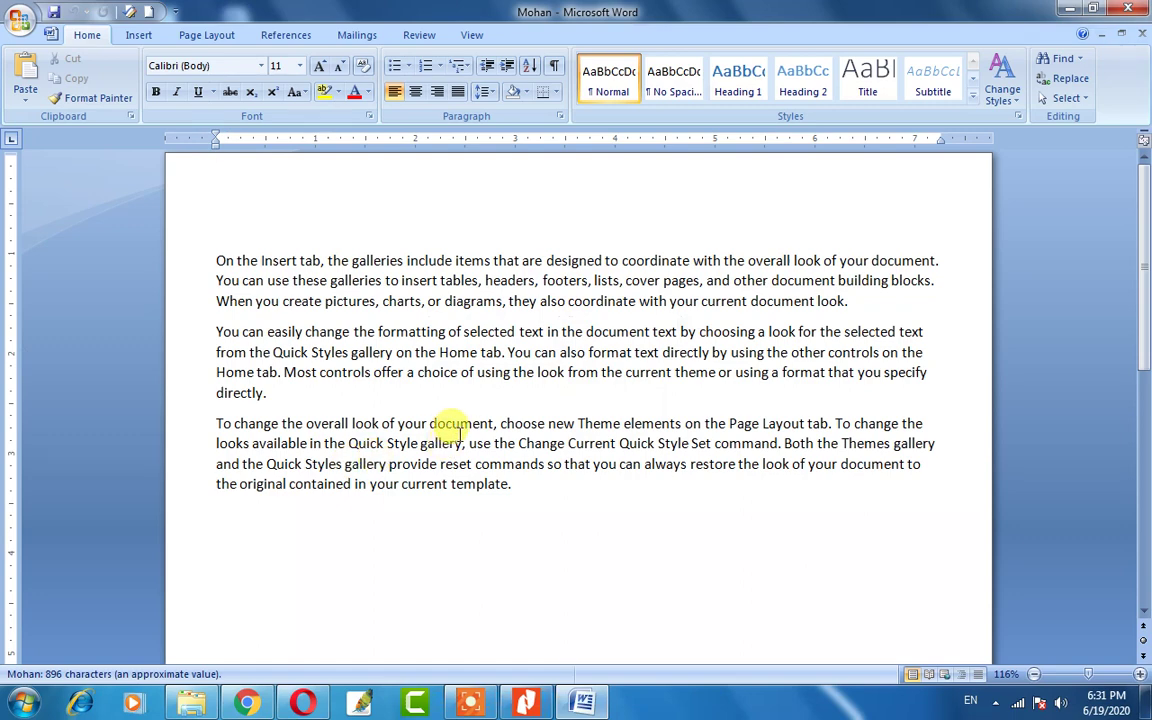
pyautogui.click(20, 20)
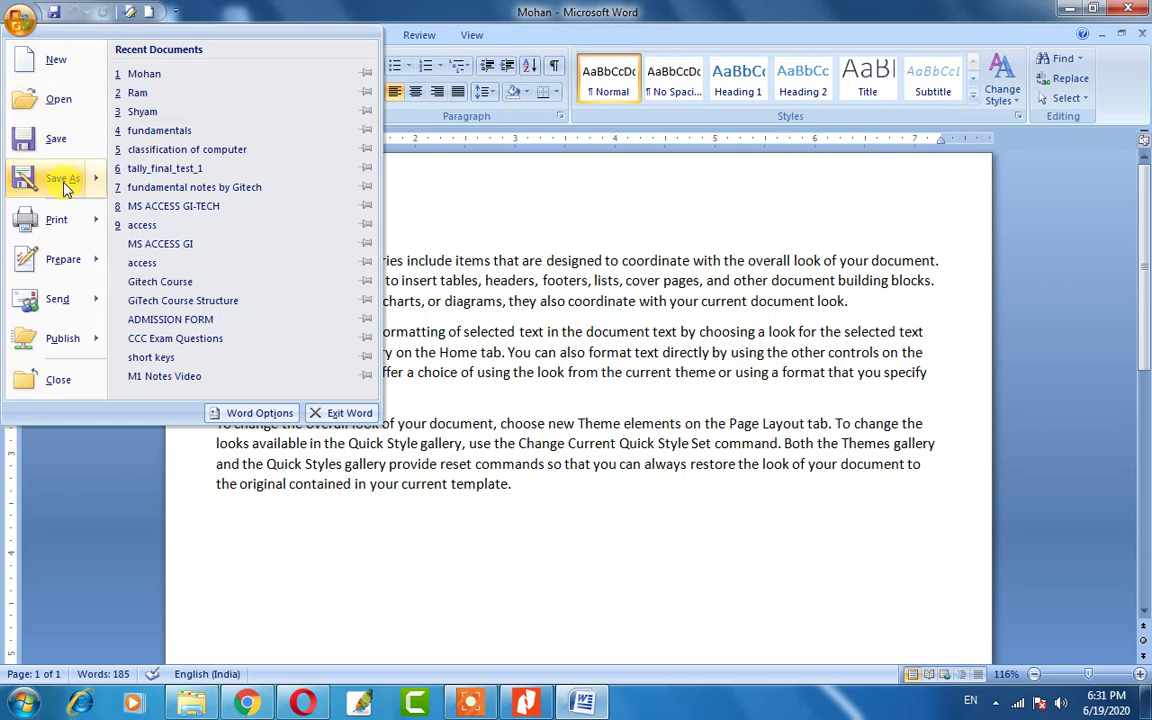
pyautogui.moveTo(65, 189)
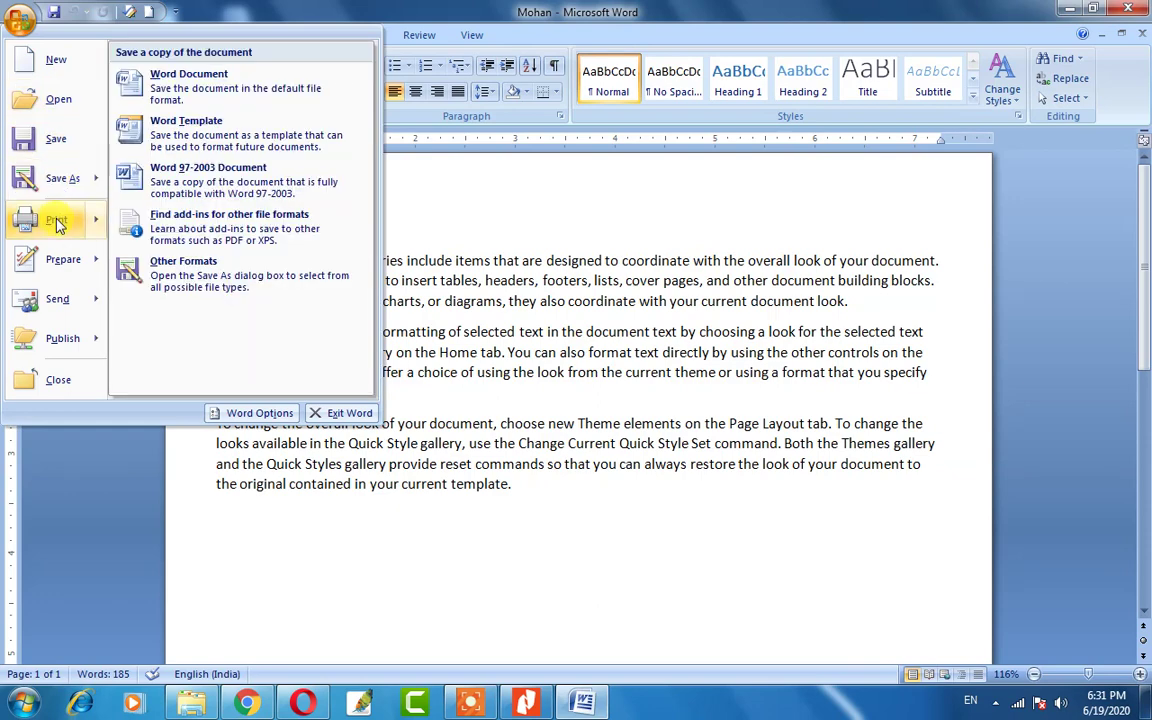
pyautogui.moveTo(57, 229)
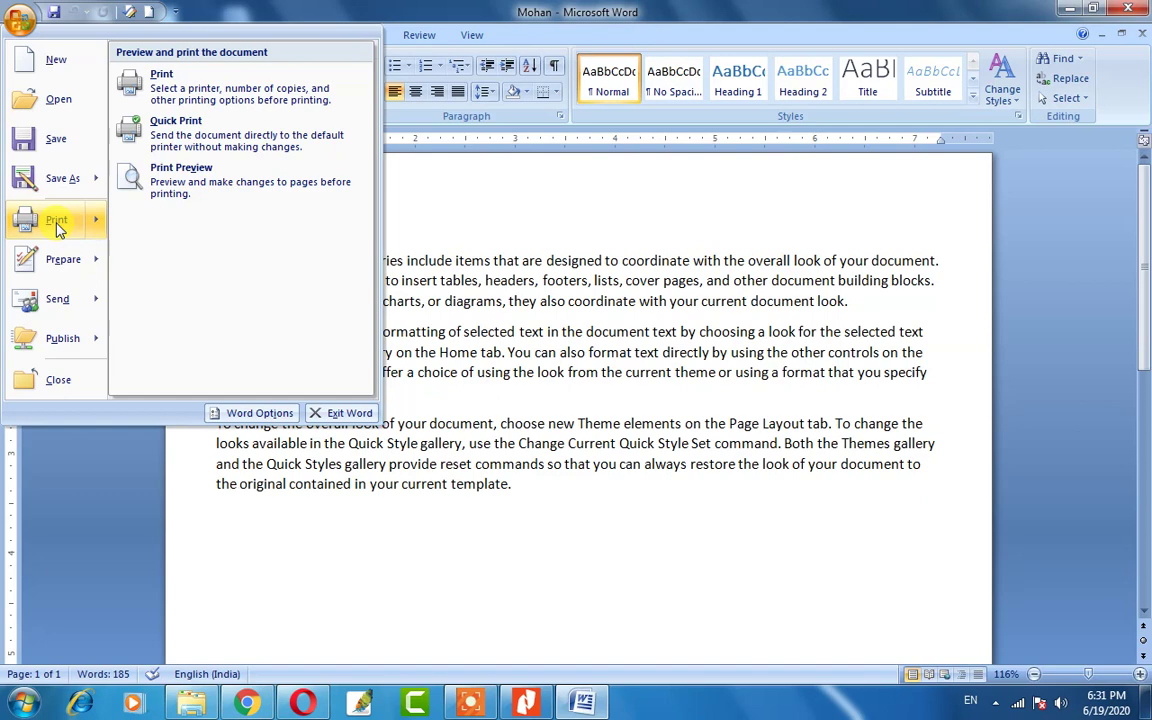
pyautogui.click(504, 489)
pyautogui.moveTo(217, 262); pyautogui.dragTo(510, 484)
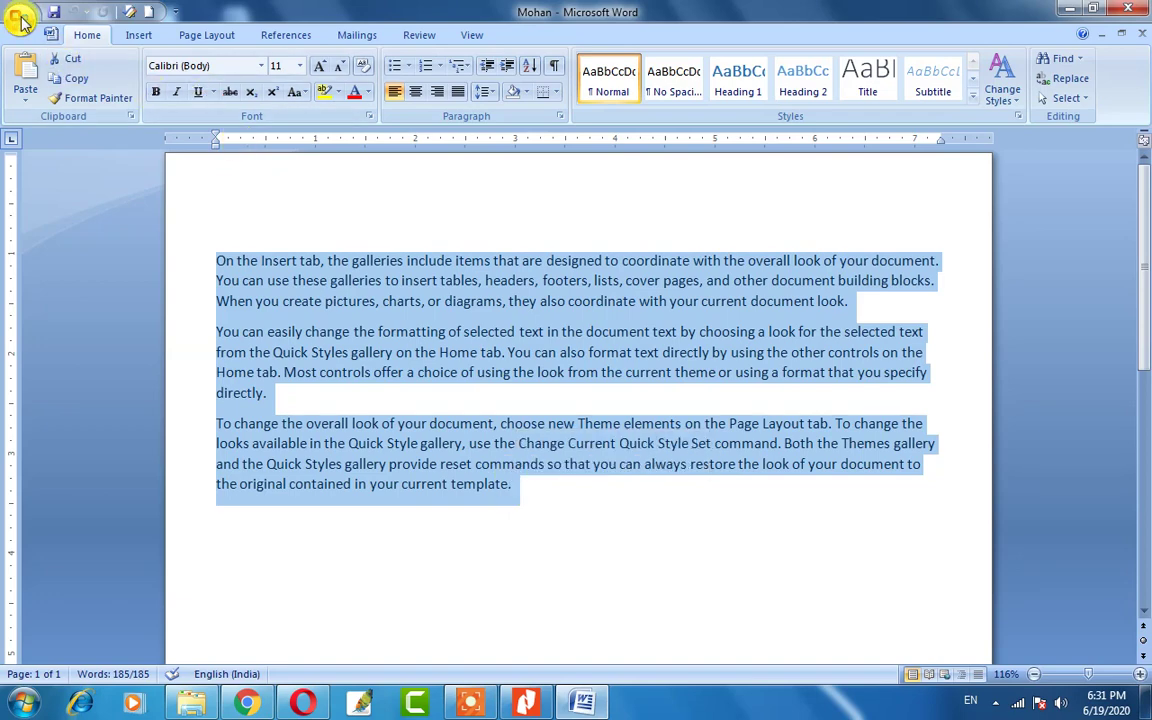
pyautogui.click(485, 425)
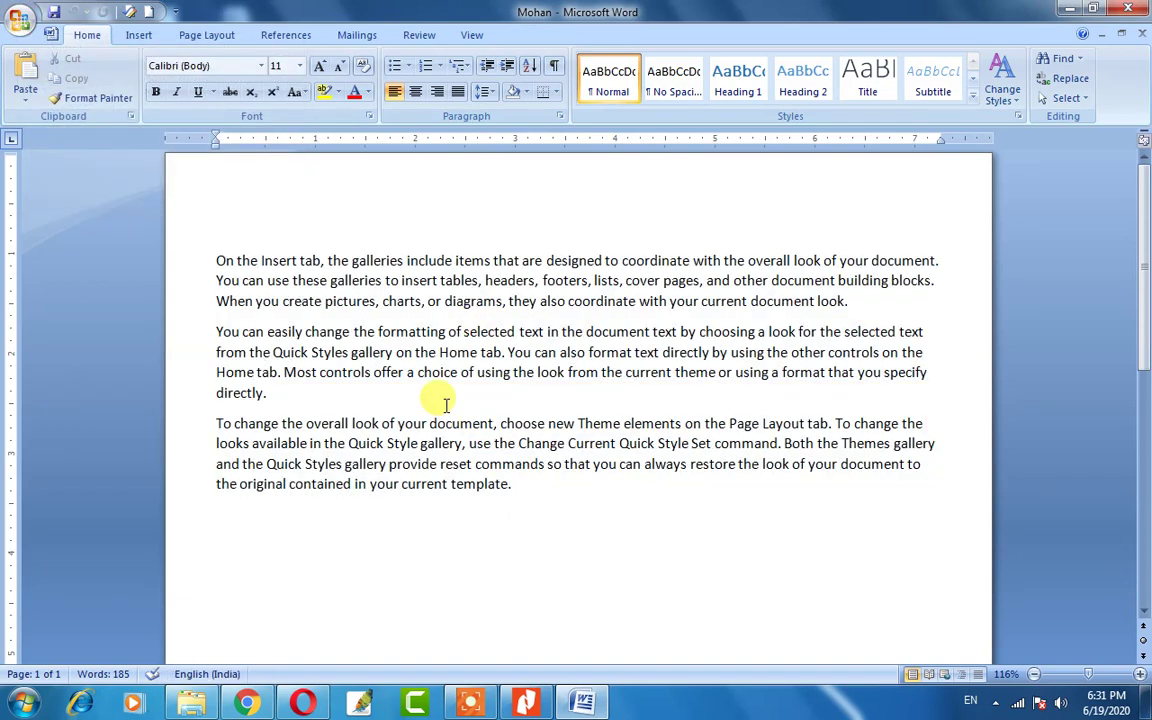
# Open the Print dialog, keeping HP Ink Tank 310 series as the printer.
pyautogui.click(22, 22)
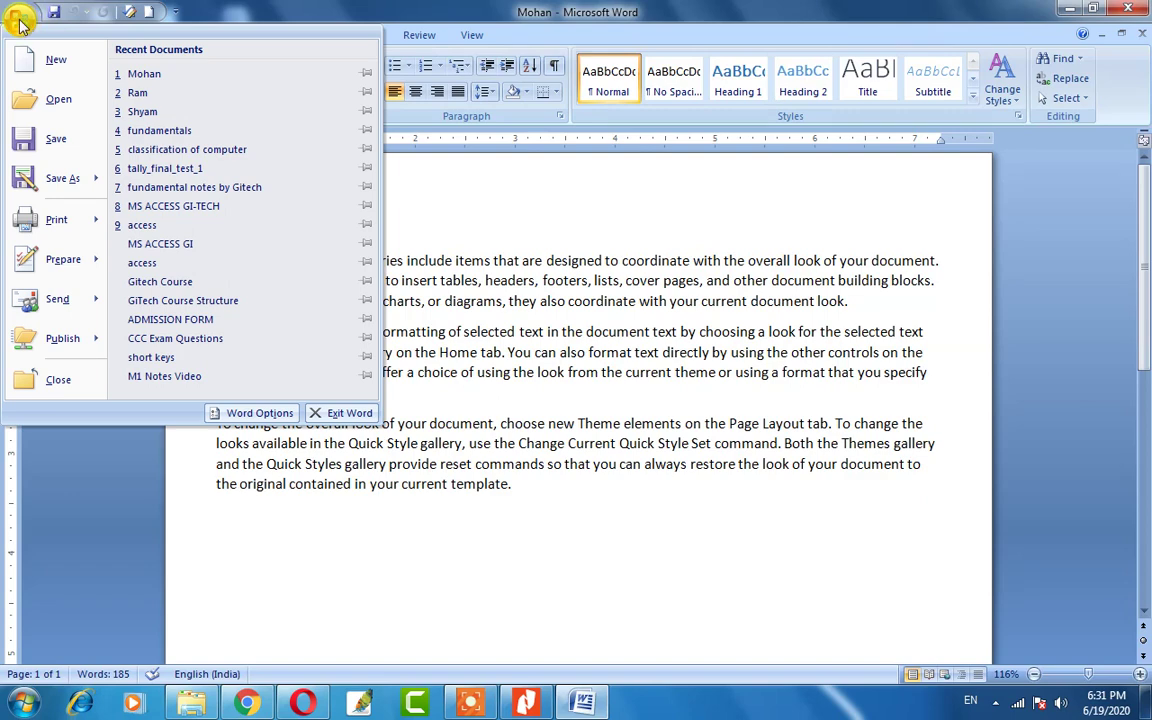
pyautogui.moveTo(53, 226)
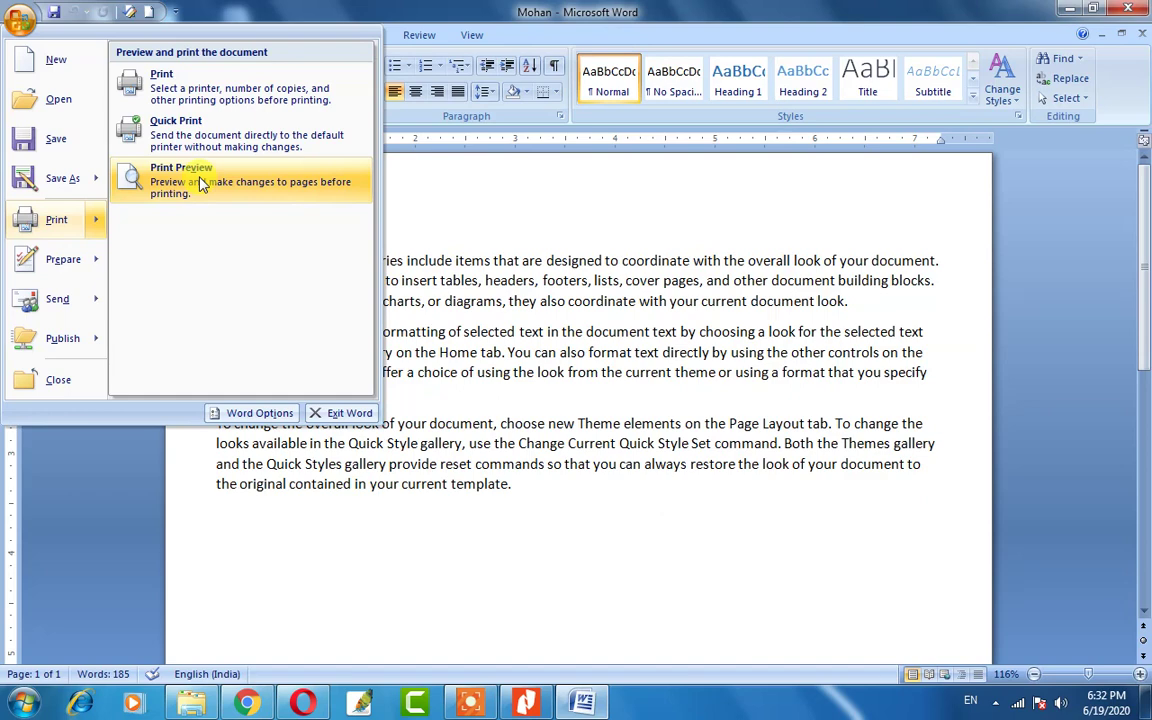
pyautogui.click(185, 90)
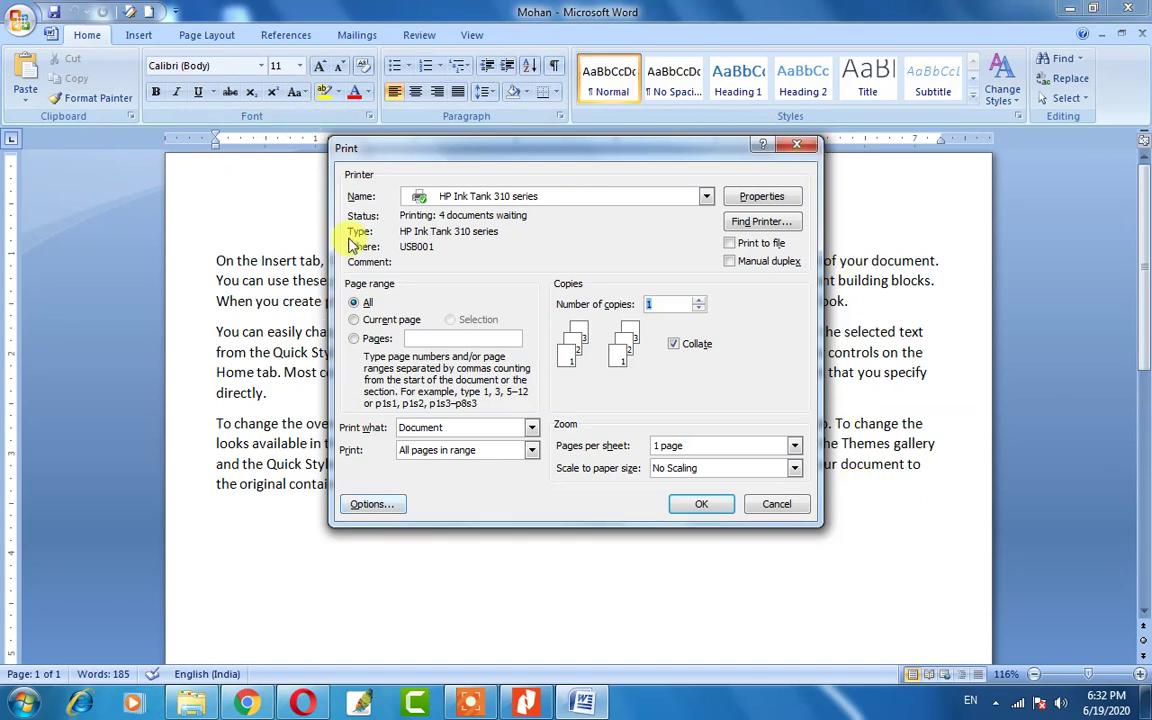
pyautogui.click(707, 196)
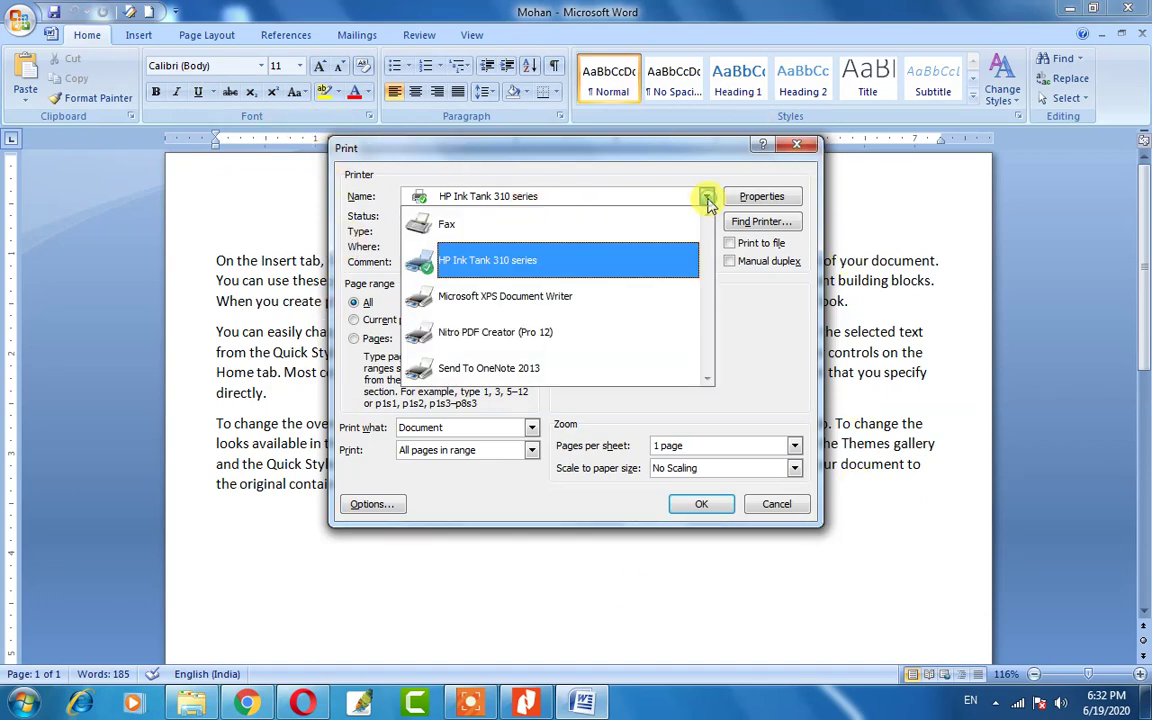
pyautogui.click(707, 195)
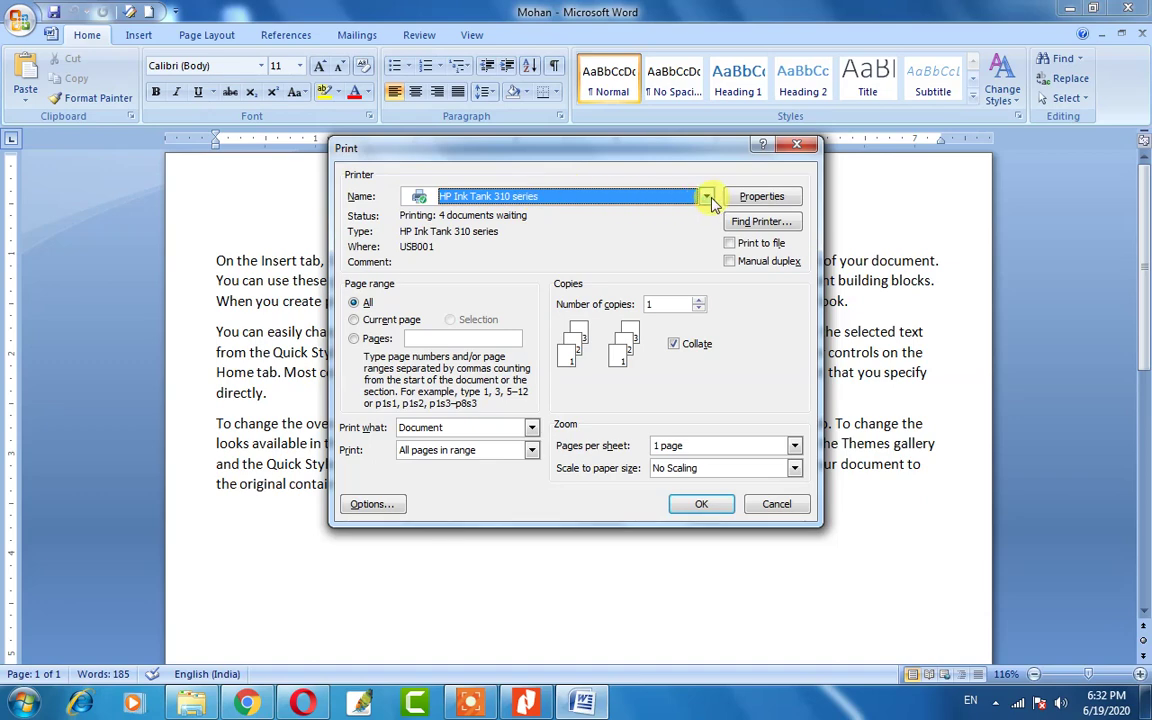
pyautogui.click(707, 197)
pyautogui.click(707, 198)
pyautogui.click(707, 198)
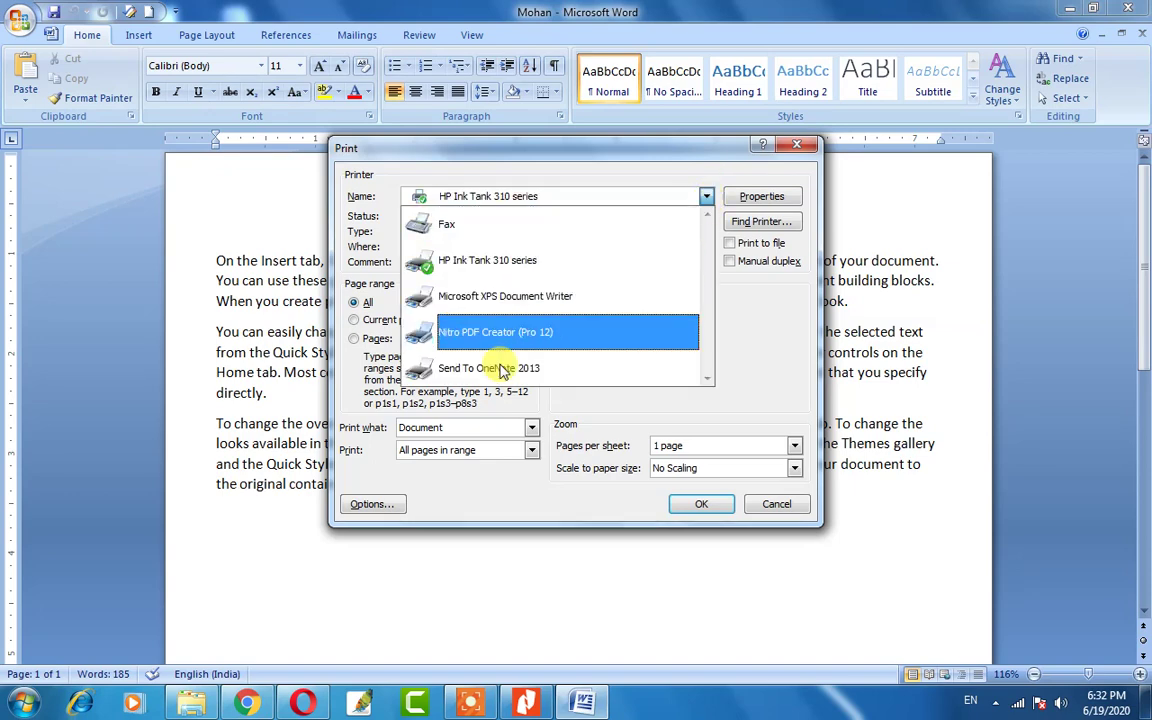
pyautogui.click(481, 262)
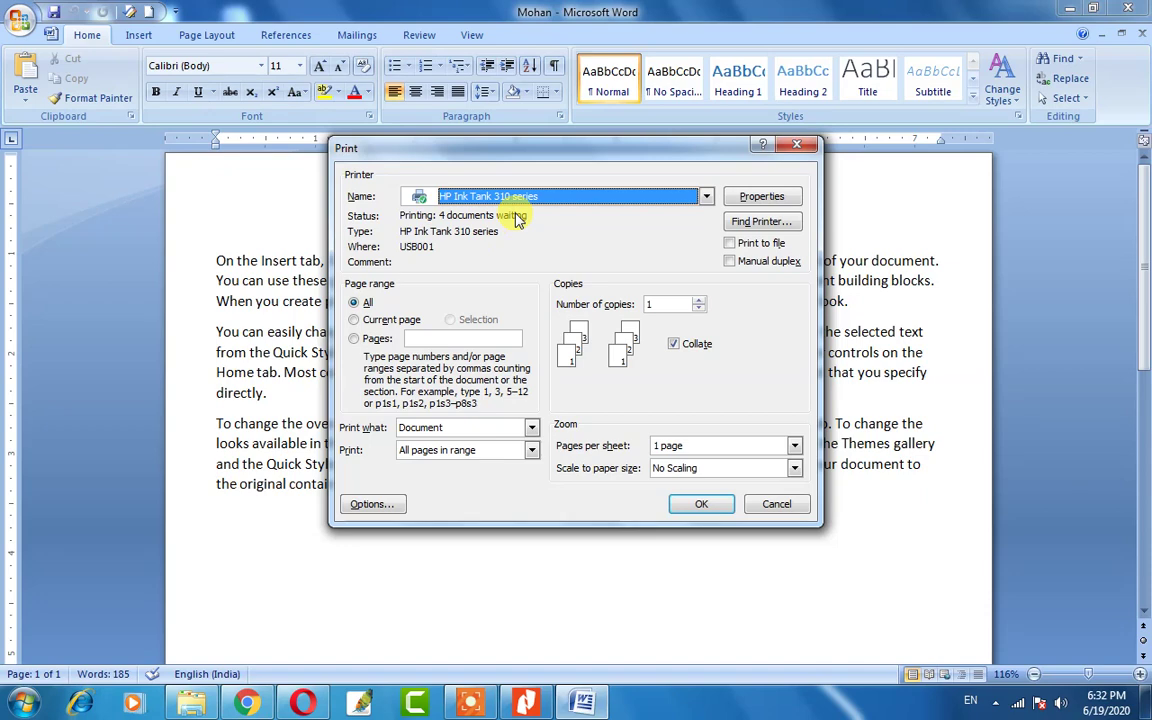
# Set 10 copies of page 5, then cancel the Print dialog without printing.
pyautogui.click(377, 337)
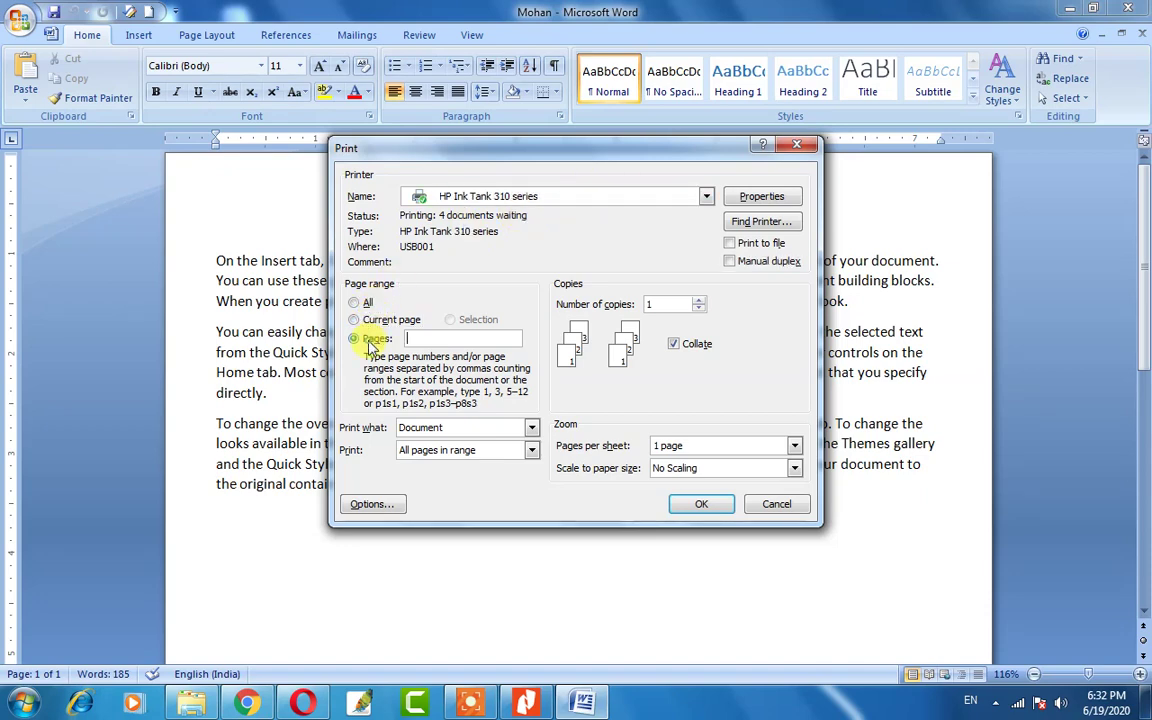
pyautogui.click(366, 303)
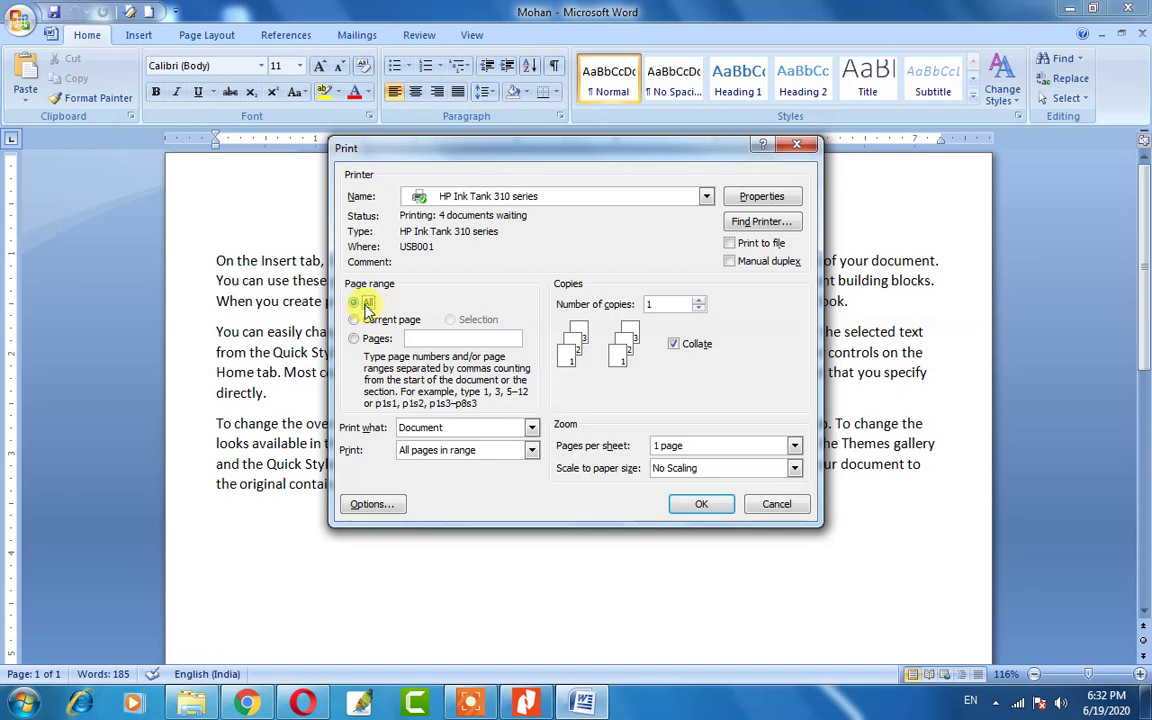
pyautogui.click(365, 320)
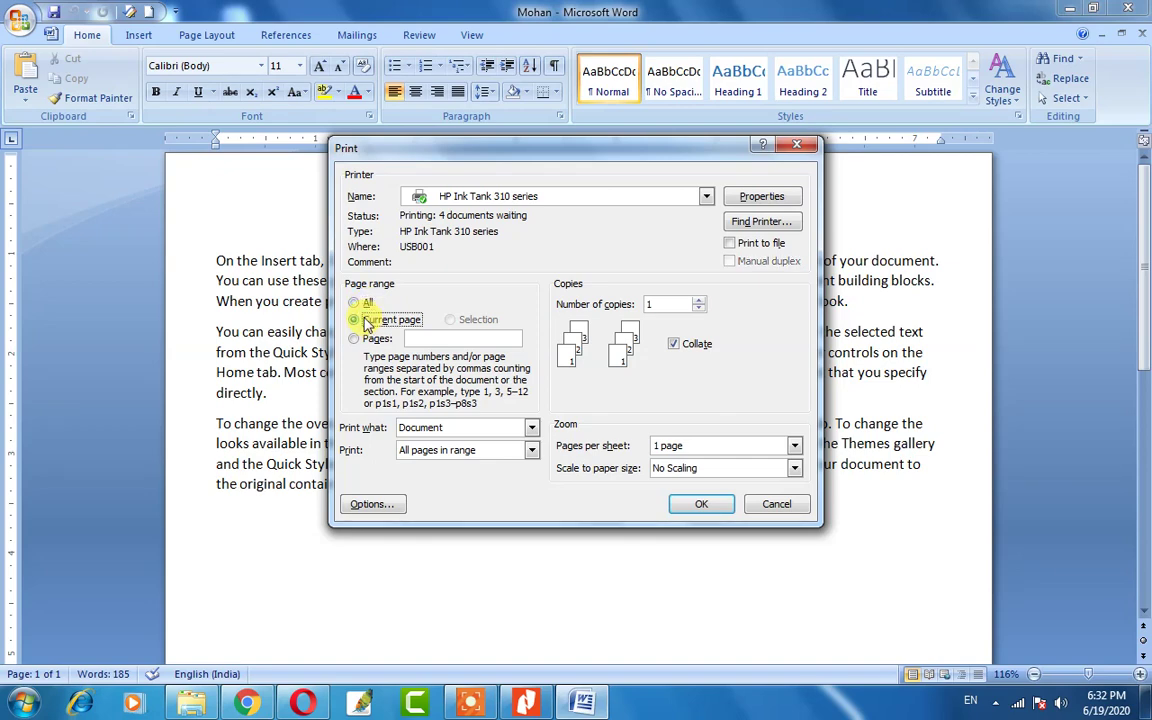
pyautogui.click(356, 339)
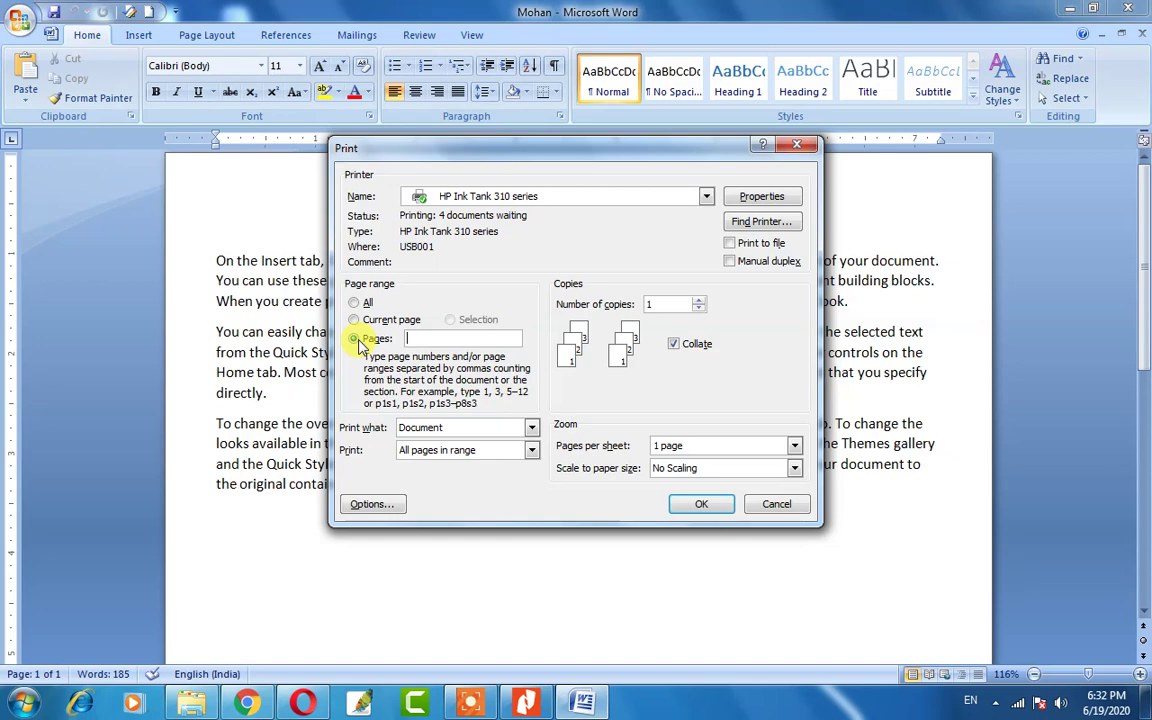
pyautogui.write('1')
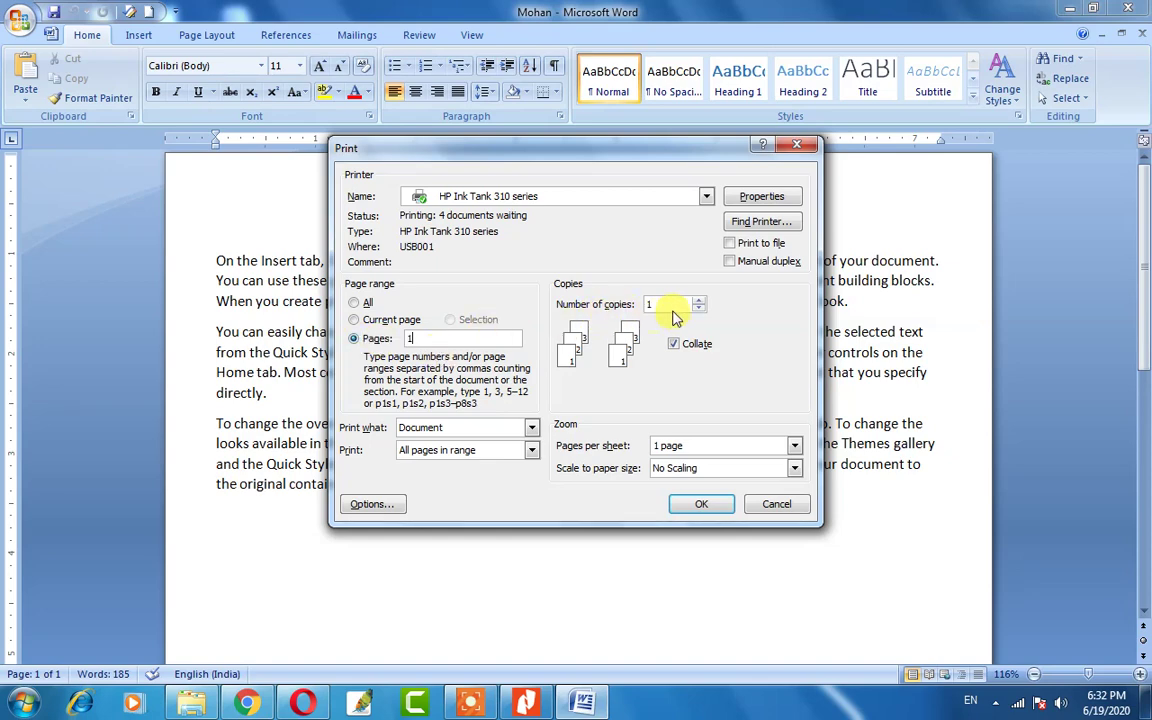
pyautogui.click(663, 305)
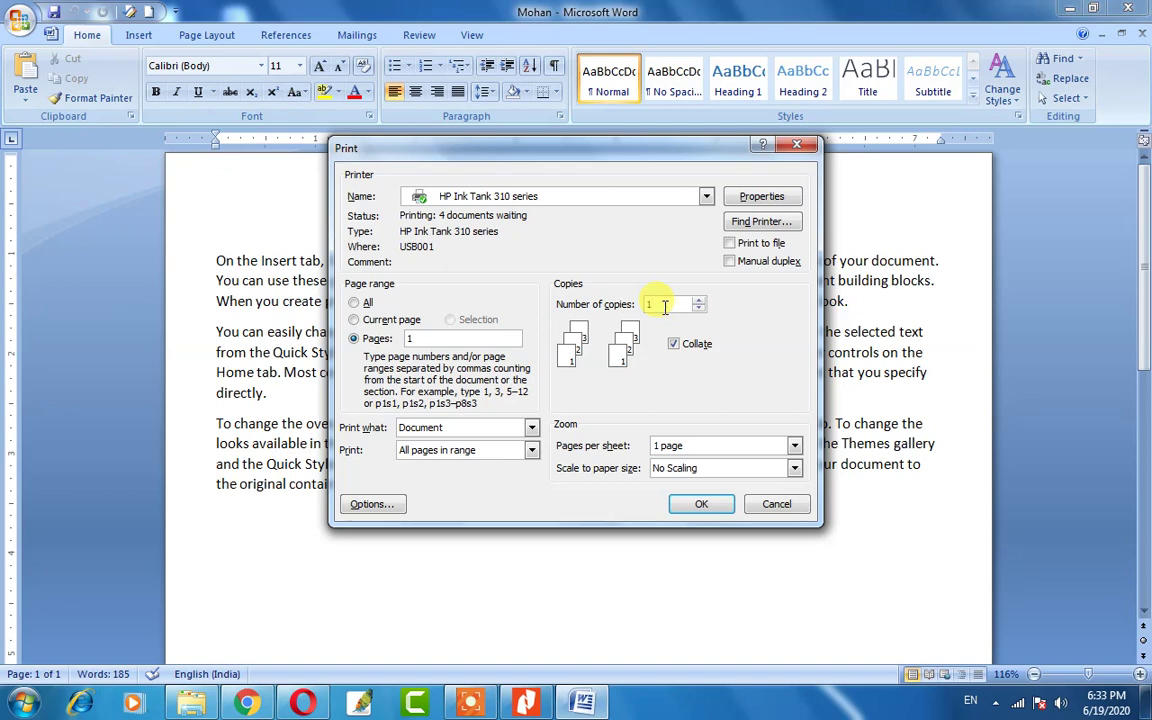
pyautogui.press('BackSpace')
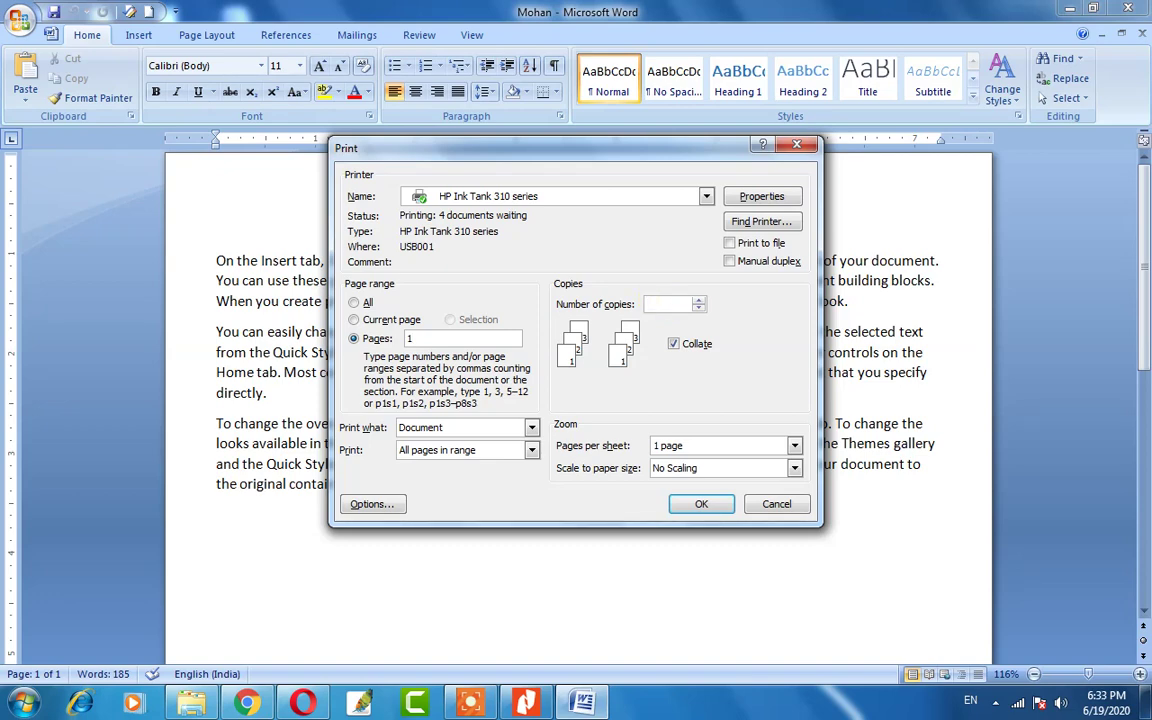
pyautogui.write('10')
pyautogui.click(424, 341)
pyautogui.press('BackSpace')
pyautogui.write('5')
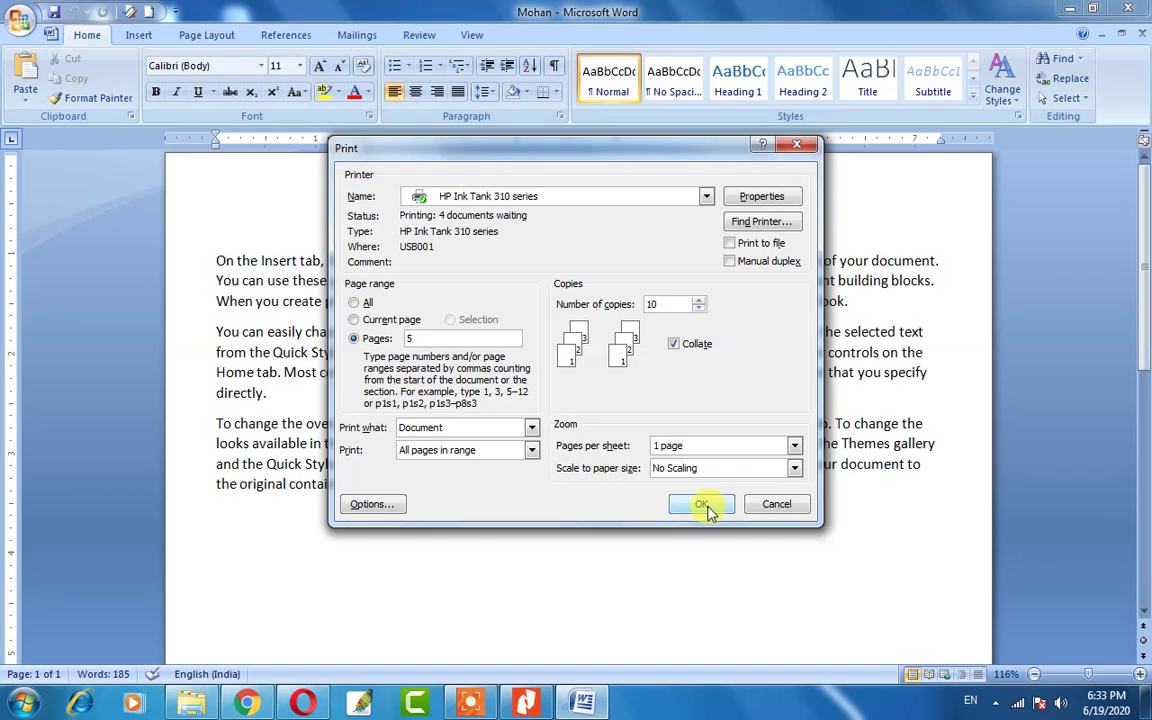
pyautogui.click(781, 504)
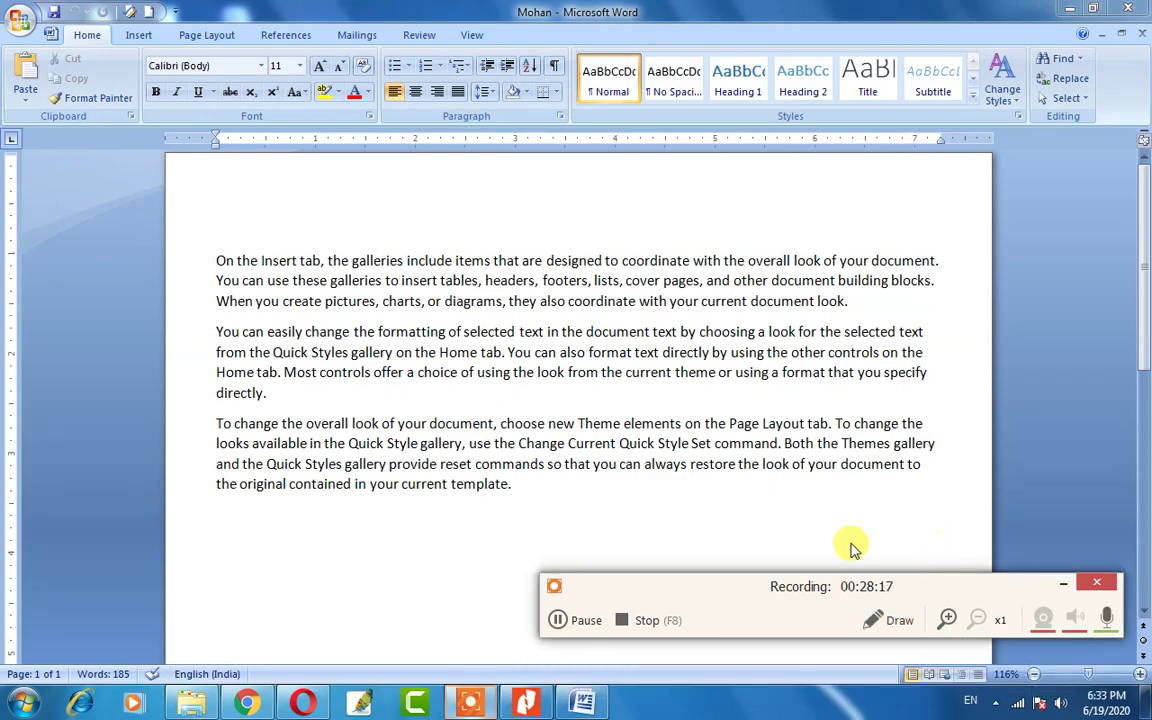
pyautogui.click(1062, 585)
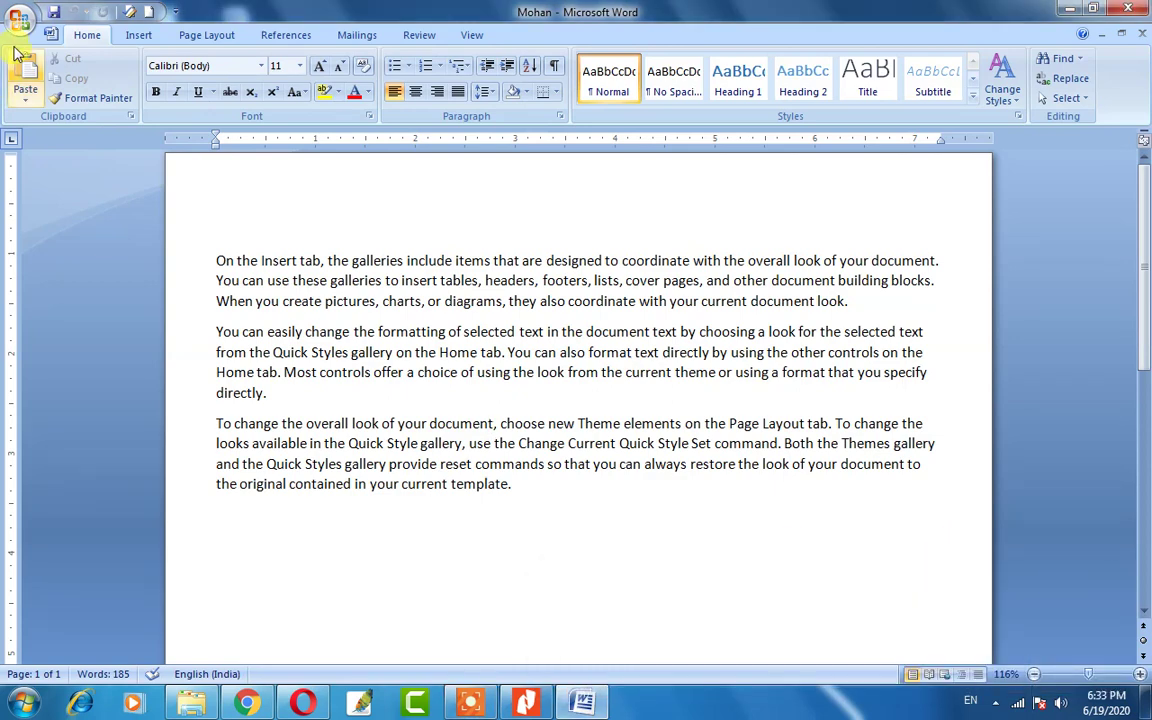
pyautogui.click(19, 20)
pyautogui.moveTo(68, 219)
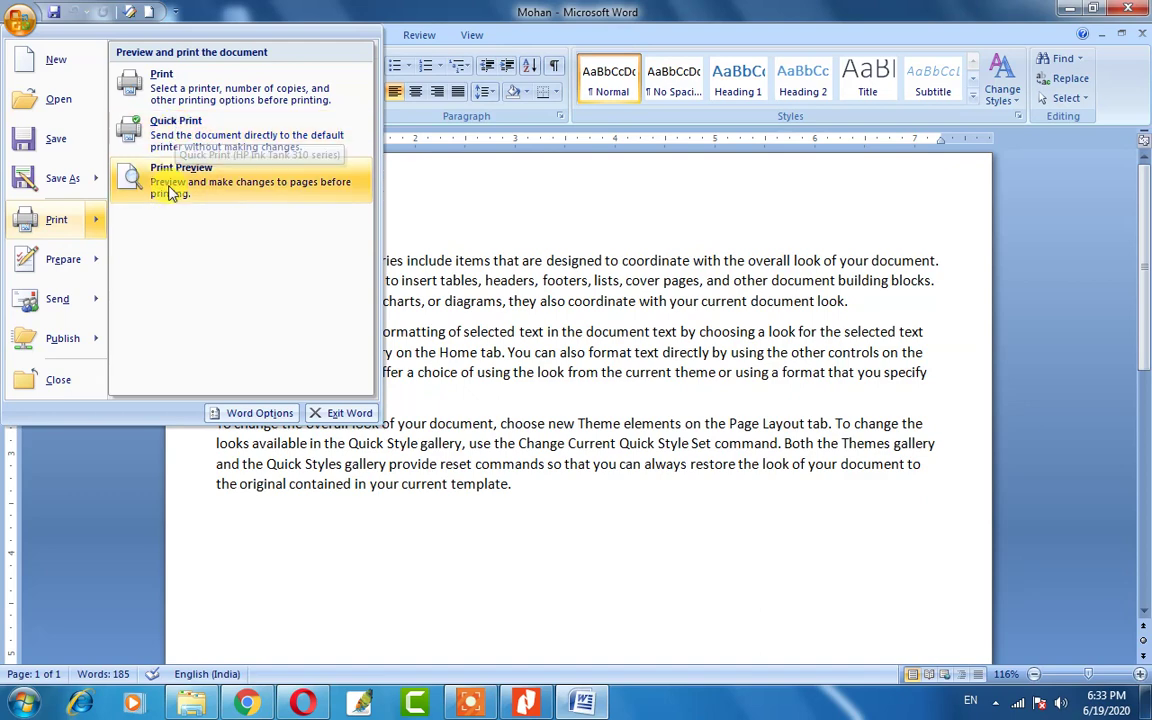
pyautogui.click(166, 177)
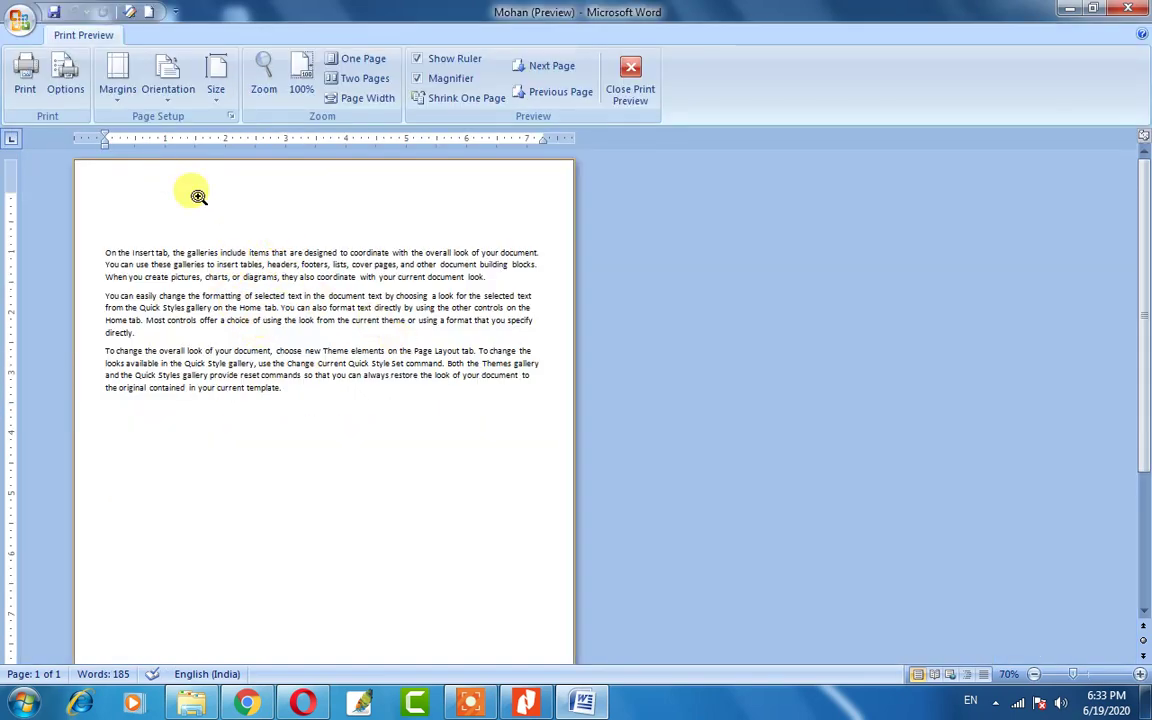
pyautogui.scroll(-2, 309, 379)
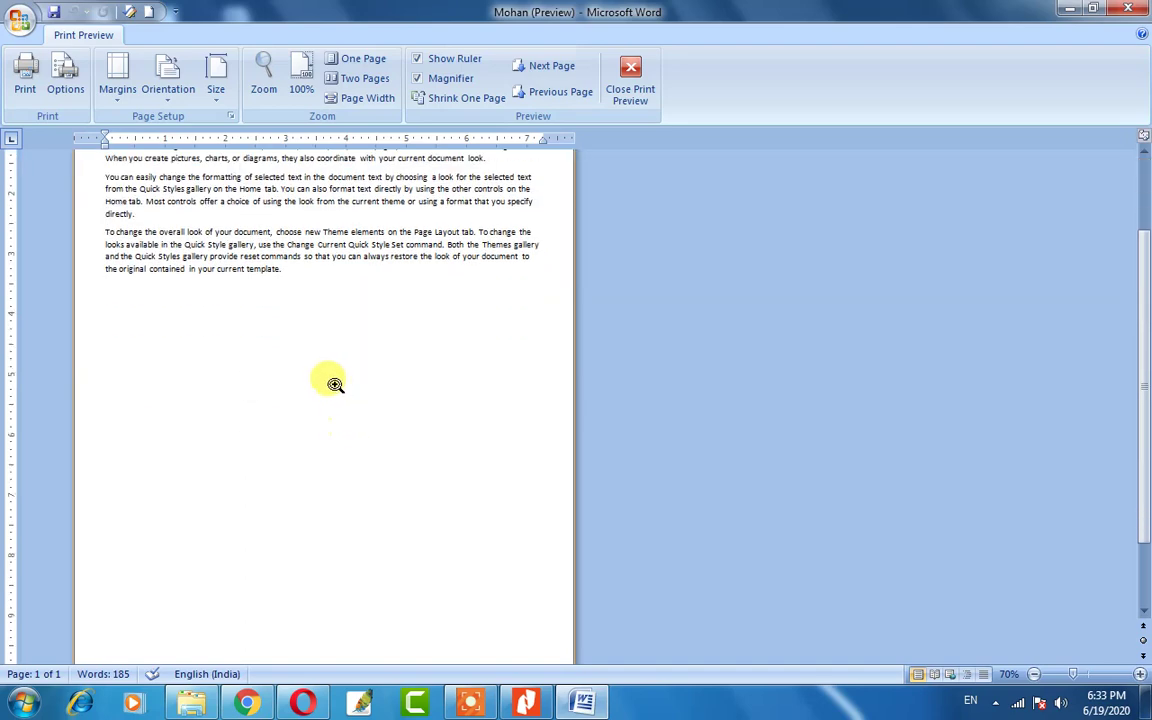
pyautogui.scroll(2, 295, 345)
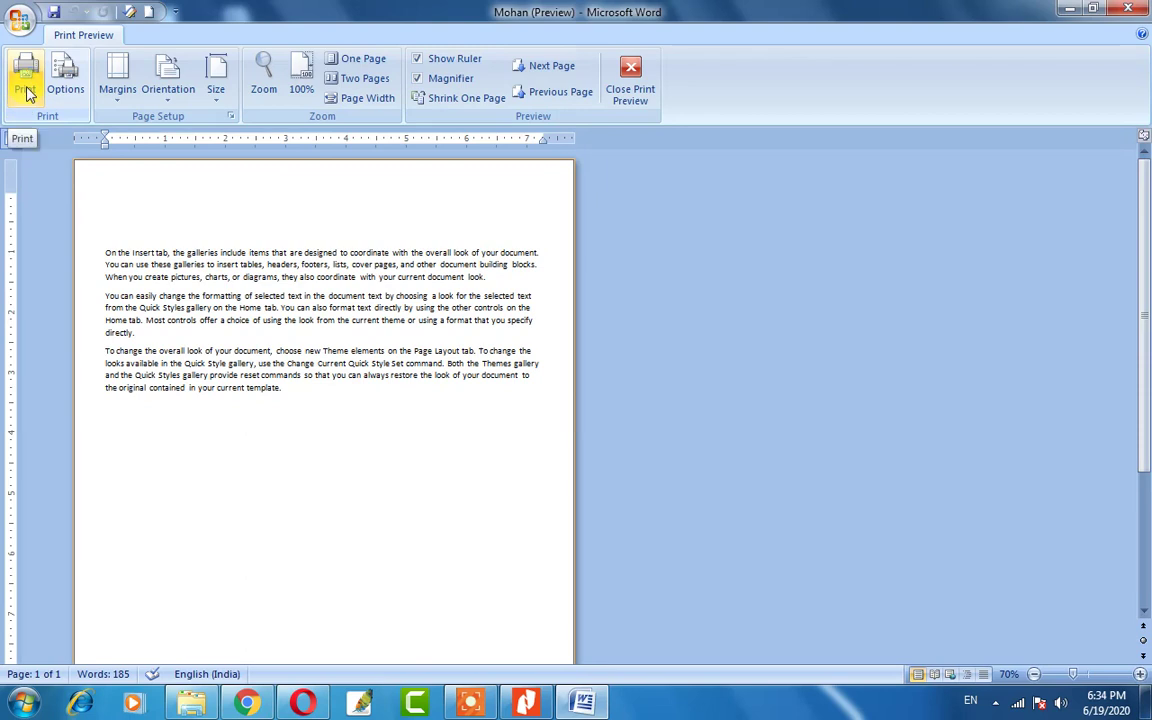
pyautogui.click(117, 88)
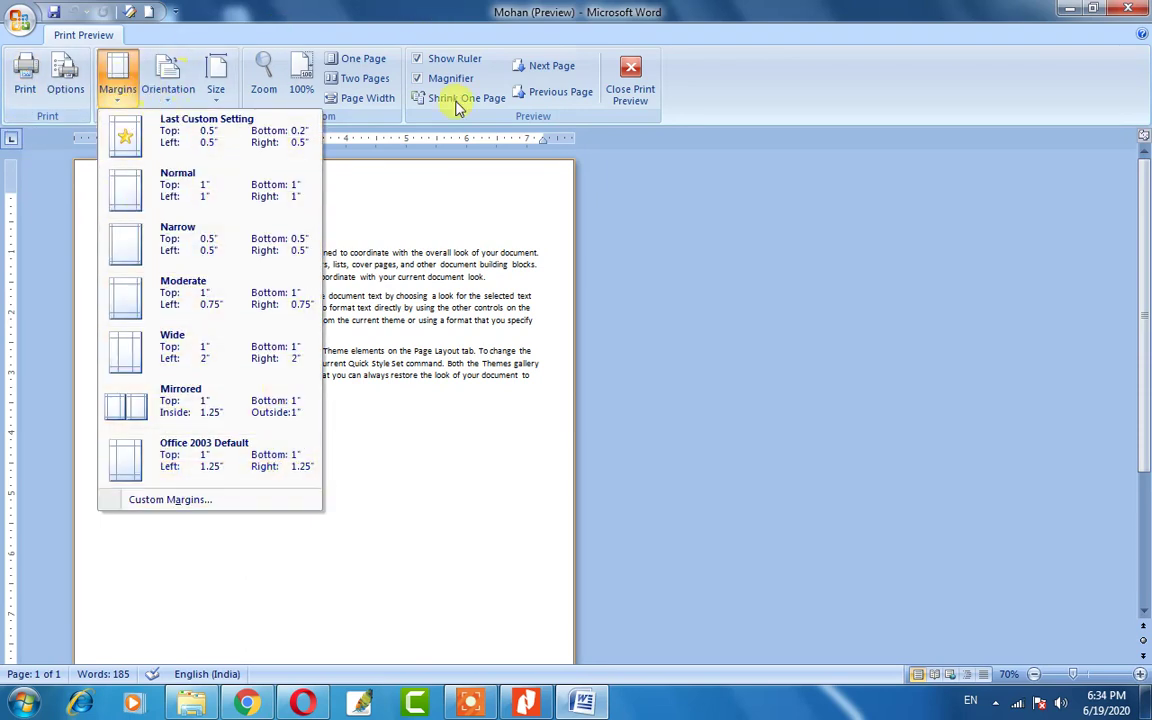
pyautogui.click(393, 413)
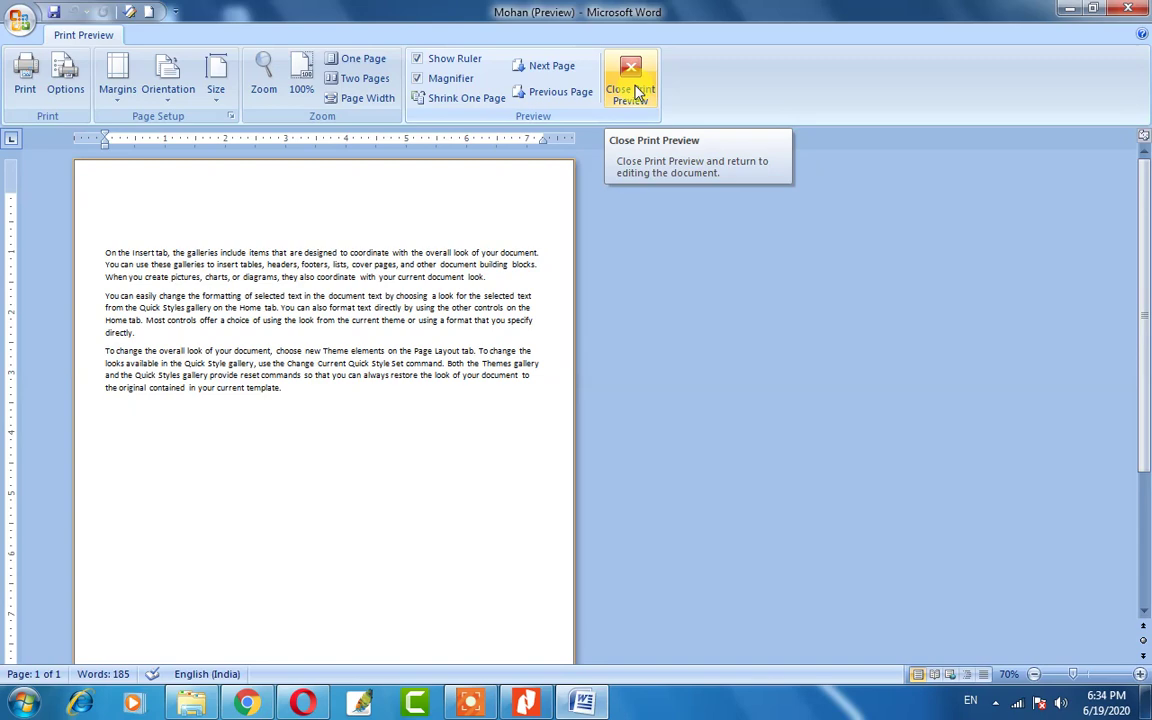
pyautogui.click(630, 80)
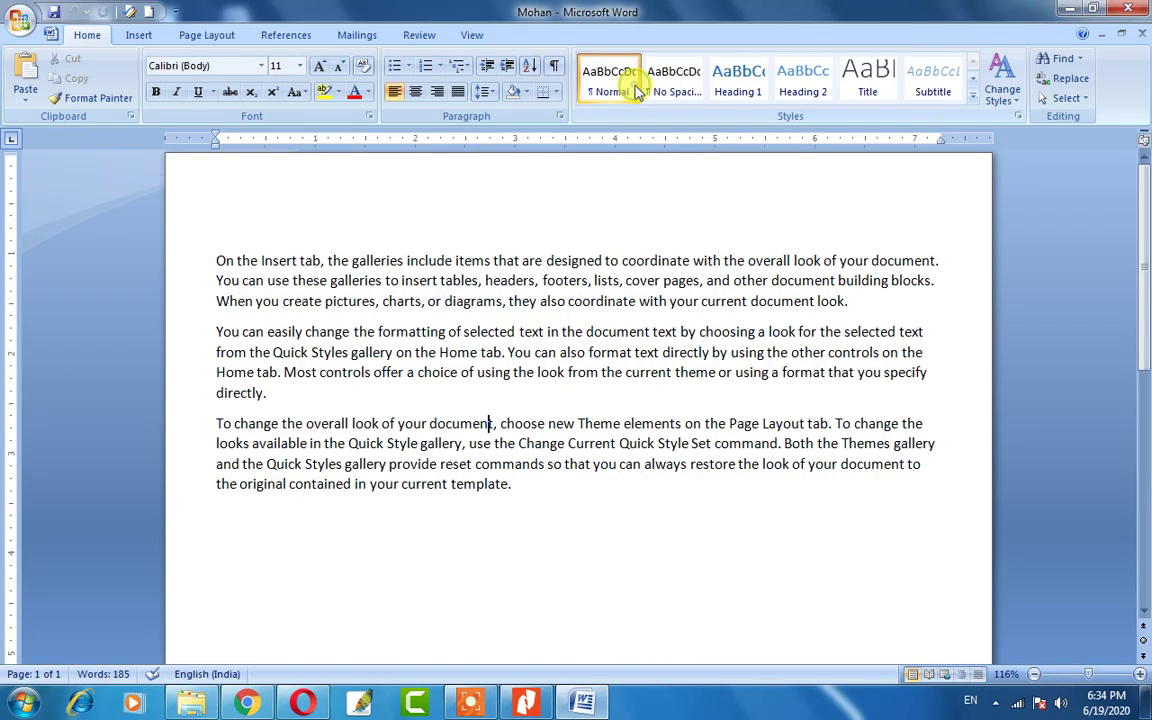
# Close Mohan from the Office menu and reopen Ram from its desktop icon.
pyautogui.click(19, 24)
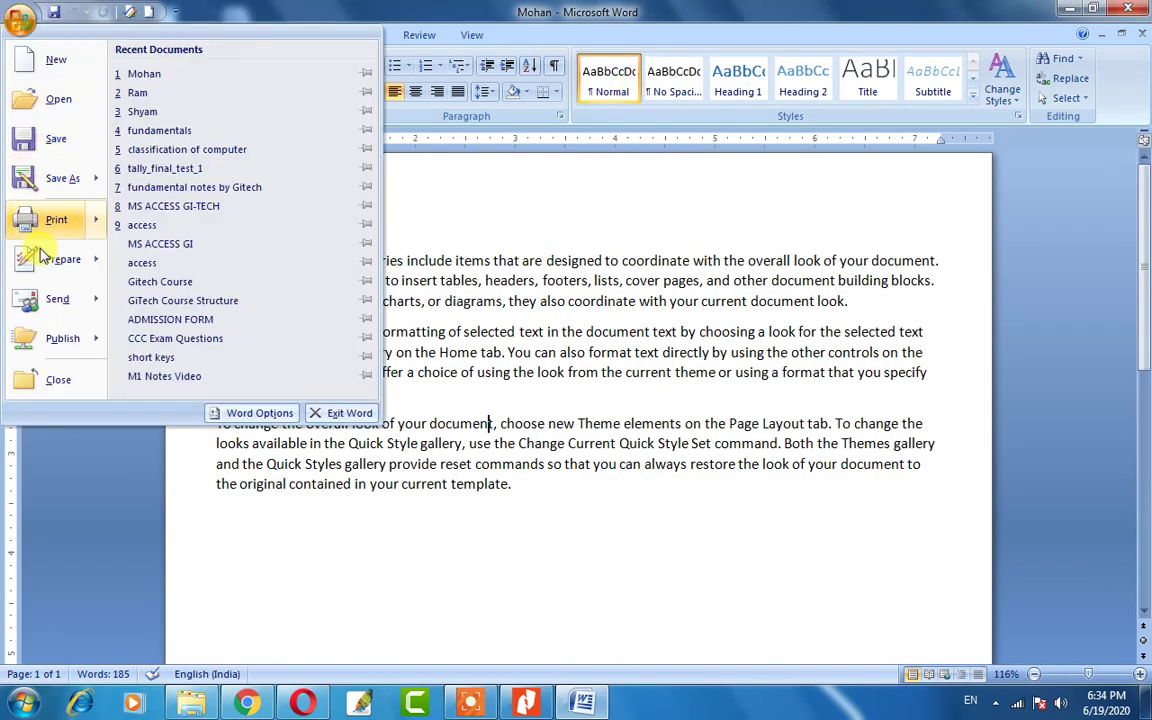
pyautogui.moveTo(45, 268)
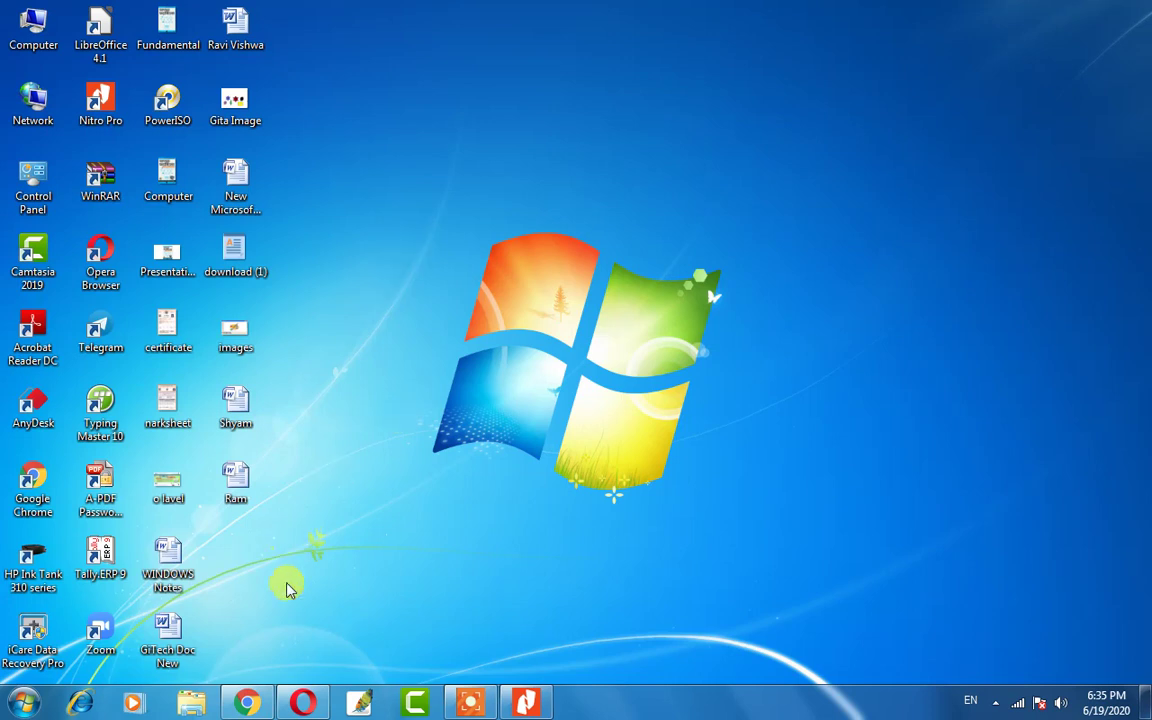
pyautogui.doubleClick(233, 485)
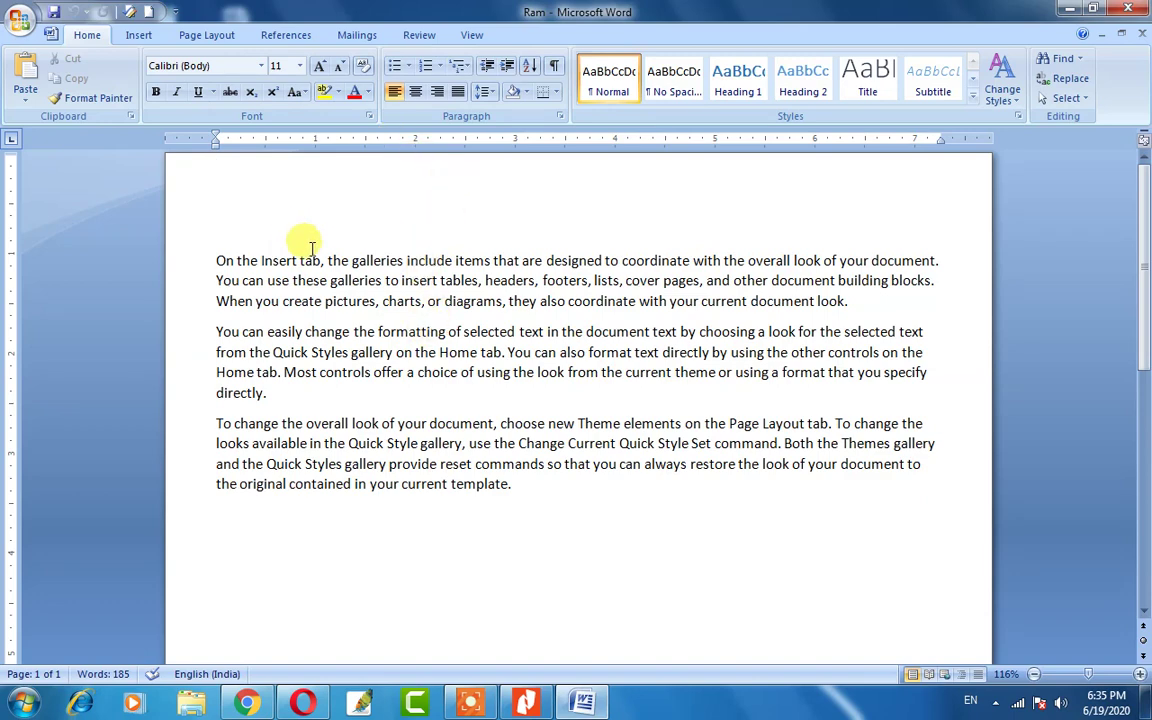
# Encrypt Ram with an opening password, confirm it, and save with Ctrl+S.
pyautogui.click(22, 22)
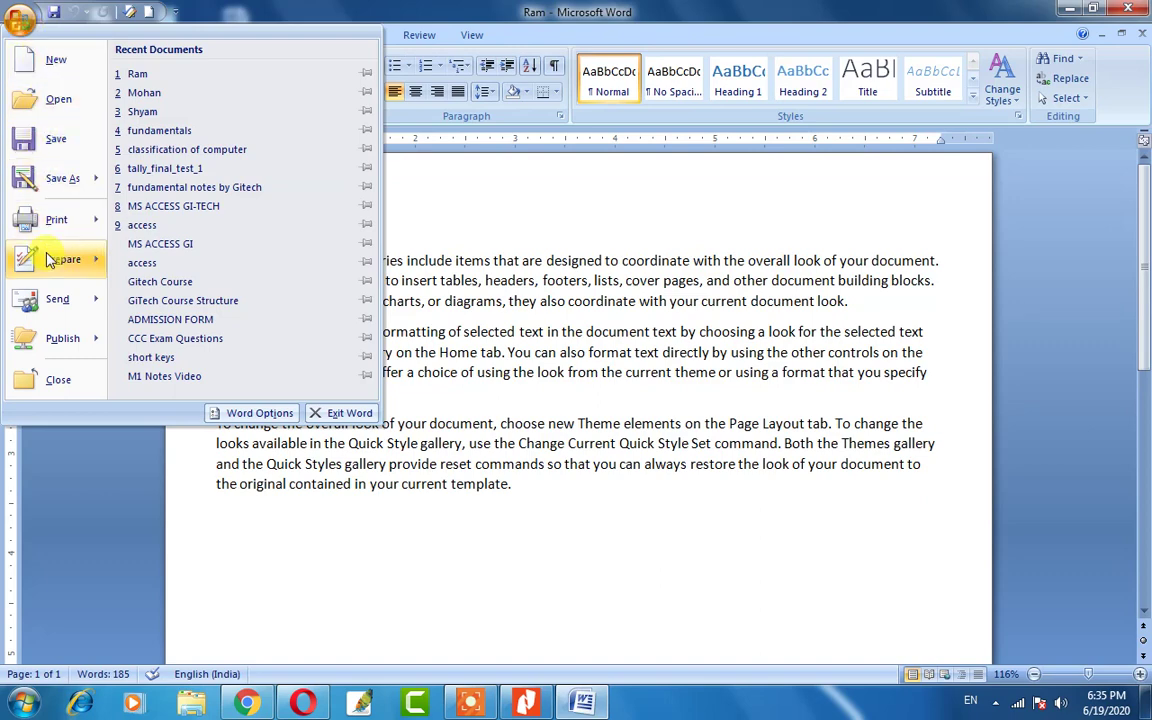
pyautogui.moveTo(50, 262)
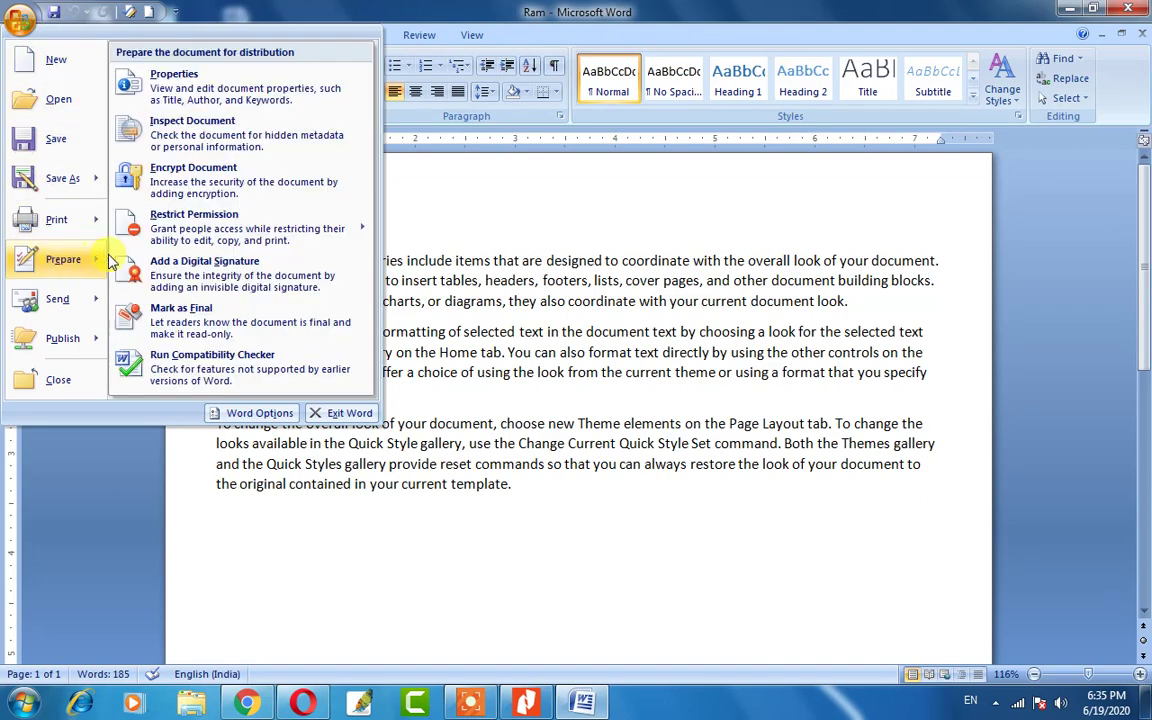
pyautogui.click(203, 180)
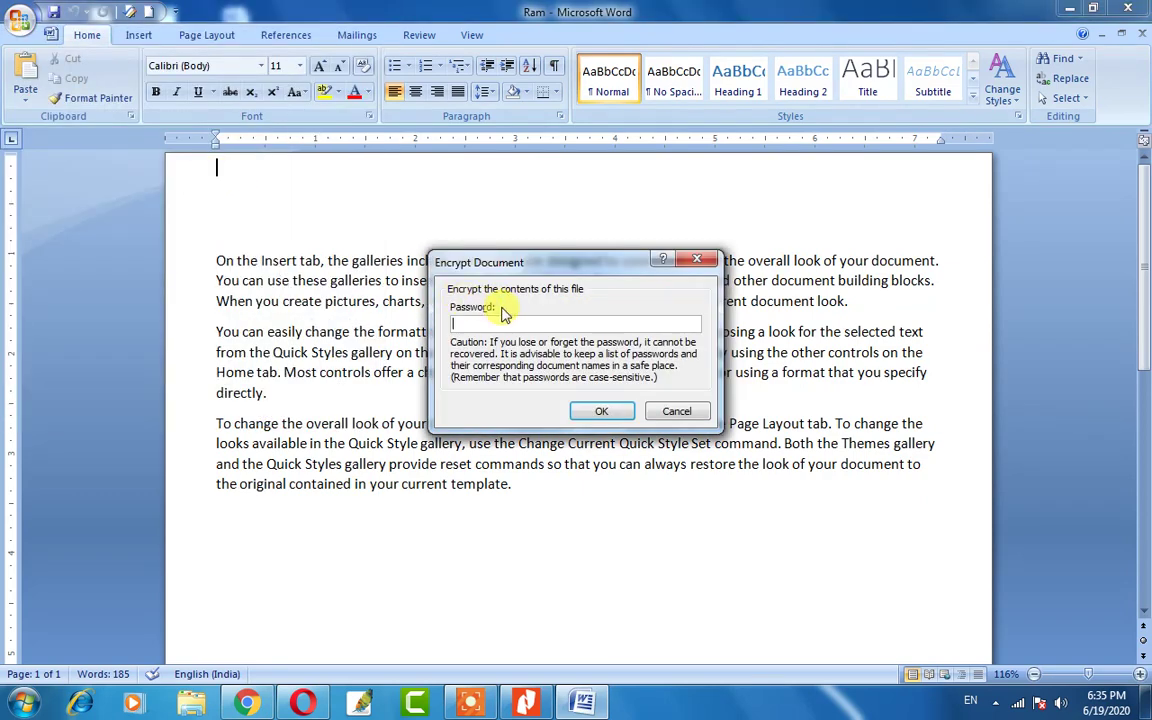
pyautogui.write('12345')
pyautogui.click(603, 413)
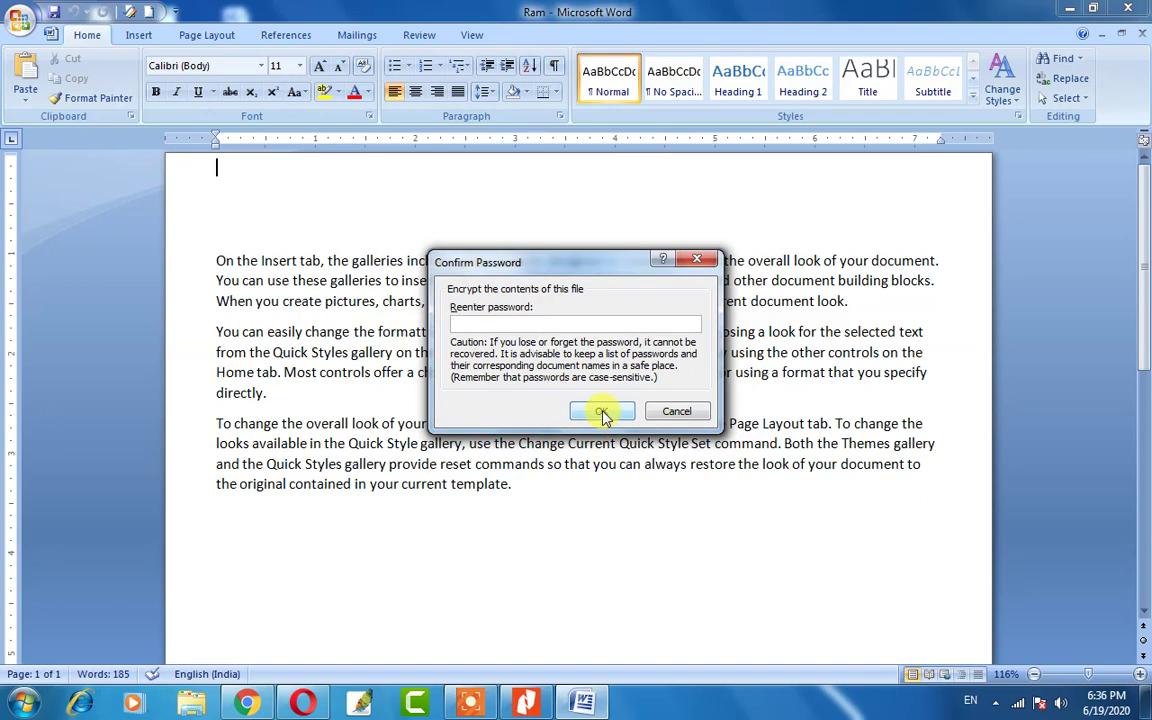
pyautogui.write('12345')
pyautogui.click(605, 411)
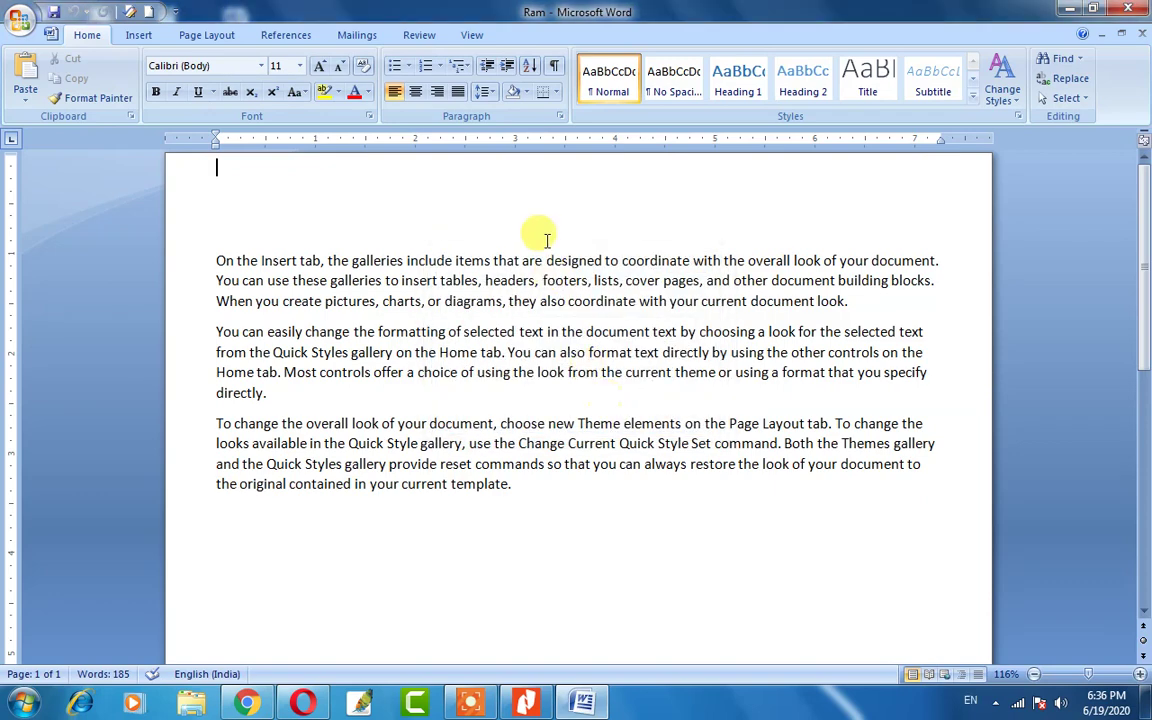
pyautogui.hotkey('ctrl', 's')
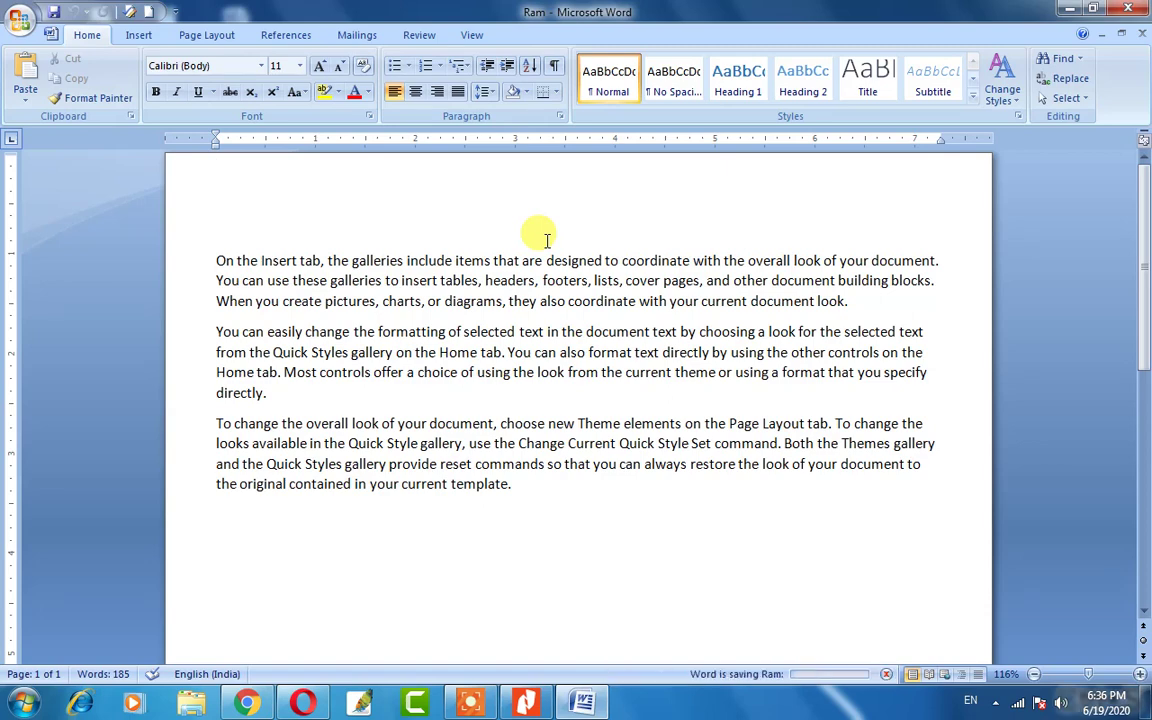
# Save and close Ram, then reopen it from the desktop by entering its password.
pyautogui.click(20, 20)
pyautogui.click(56, 146)
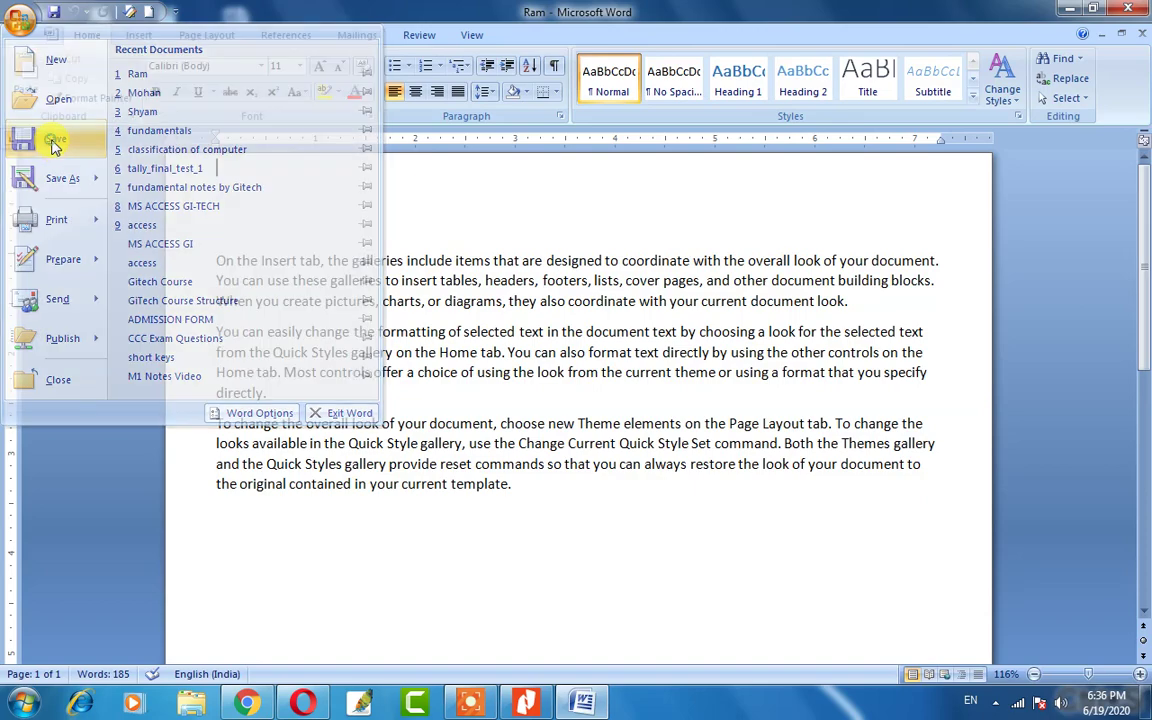
pyautogui.click(1140, 12)
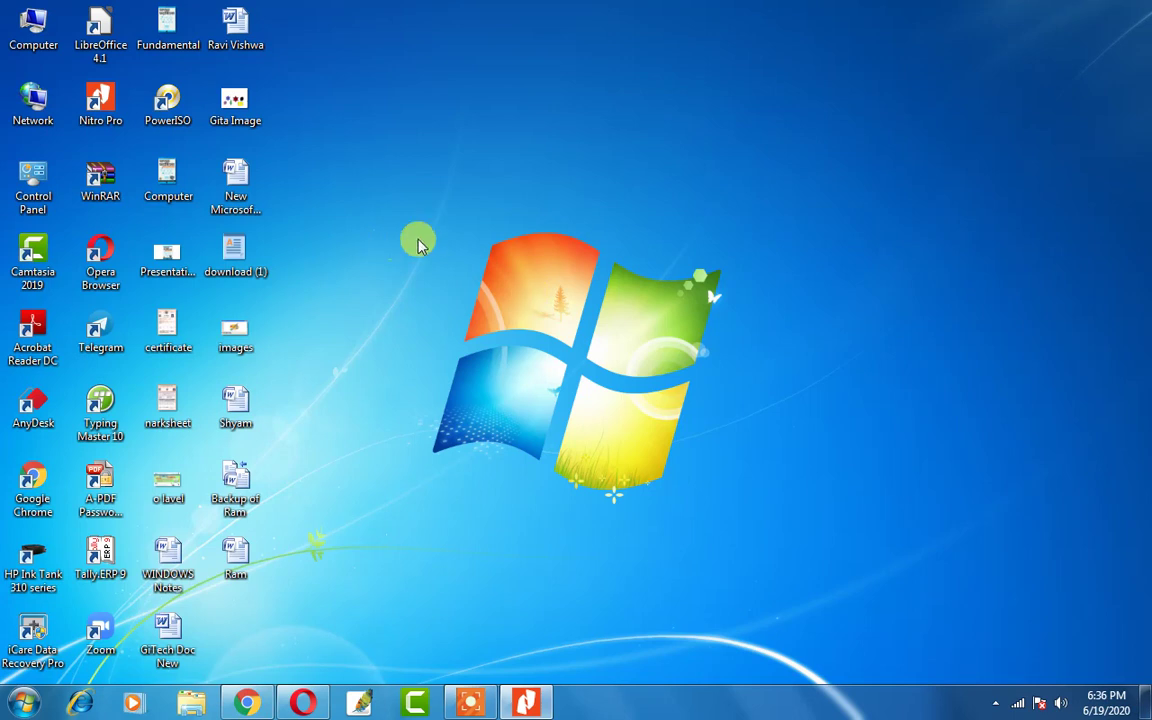
pyautogui.doubleClick(234, 556)
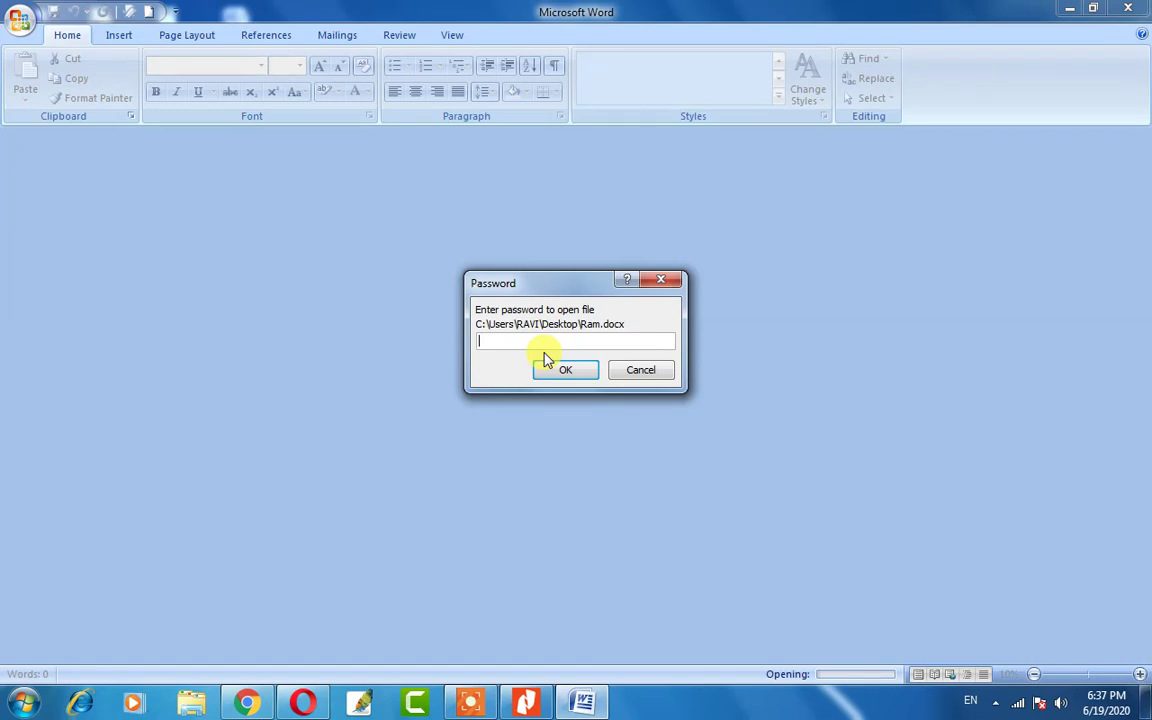
pyautogui.write('*****')
pyautogui.press('Return')
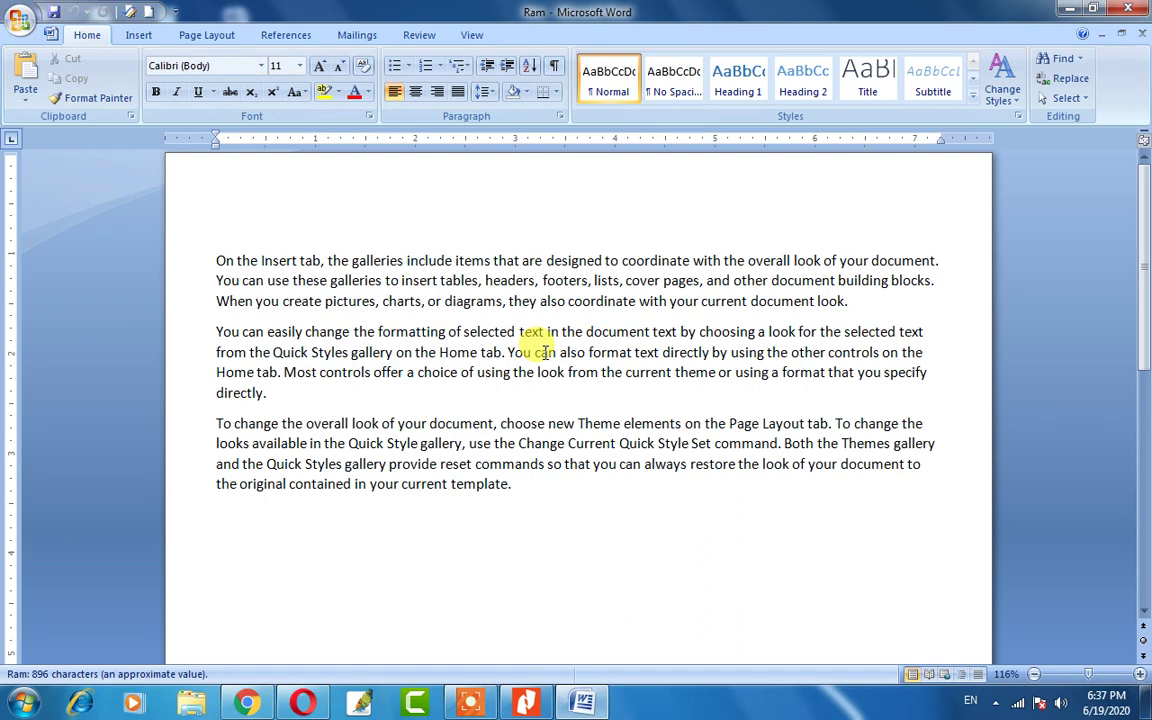
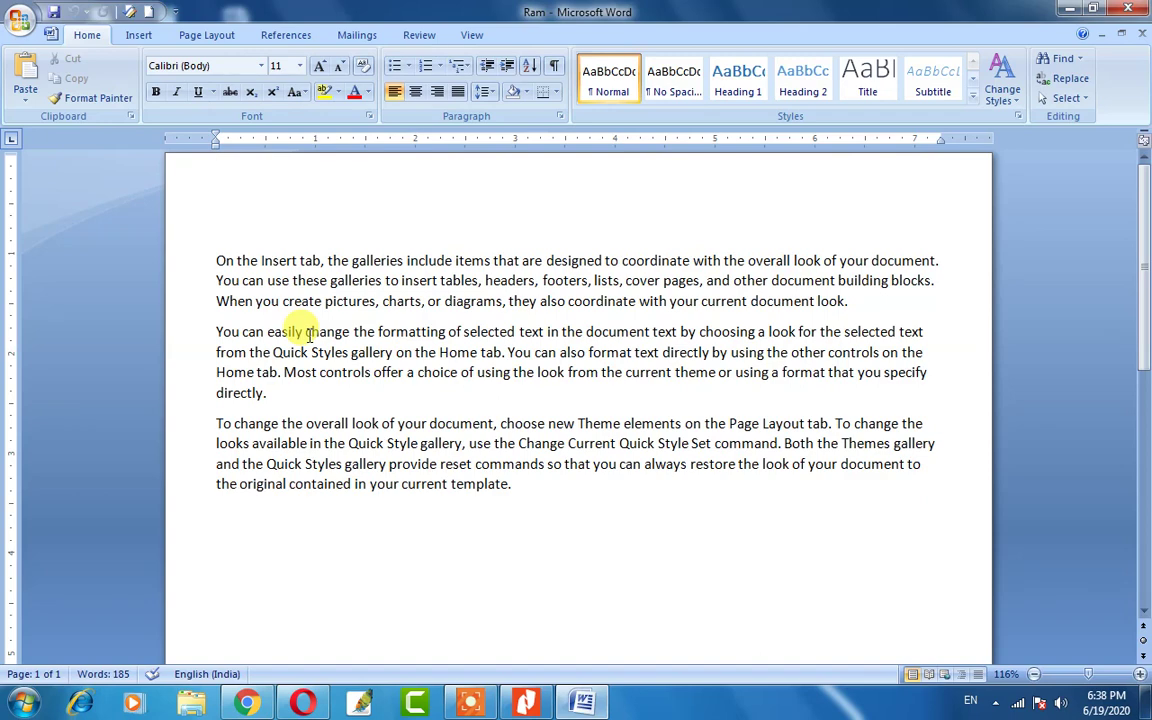
# Open the Office menu and close it without choosing a command.
pyautogui.click(18, 19)
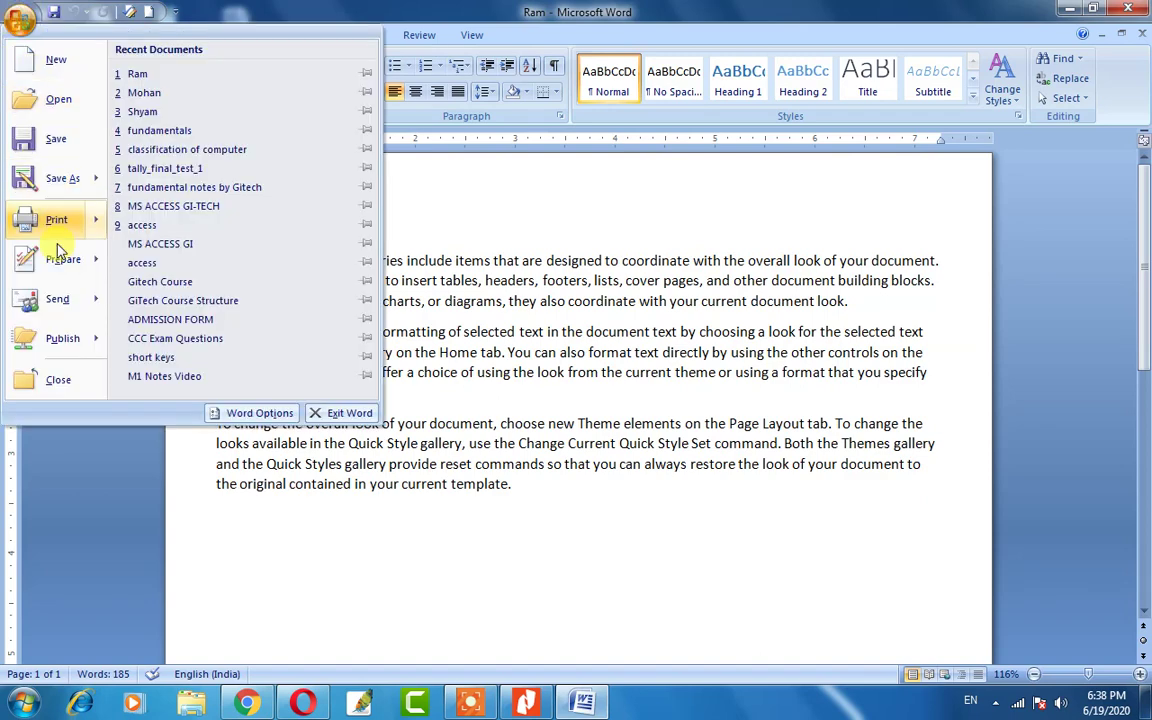
pyautogui.moveTo(60, 257)
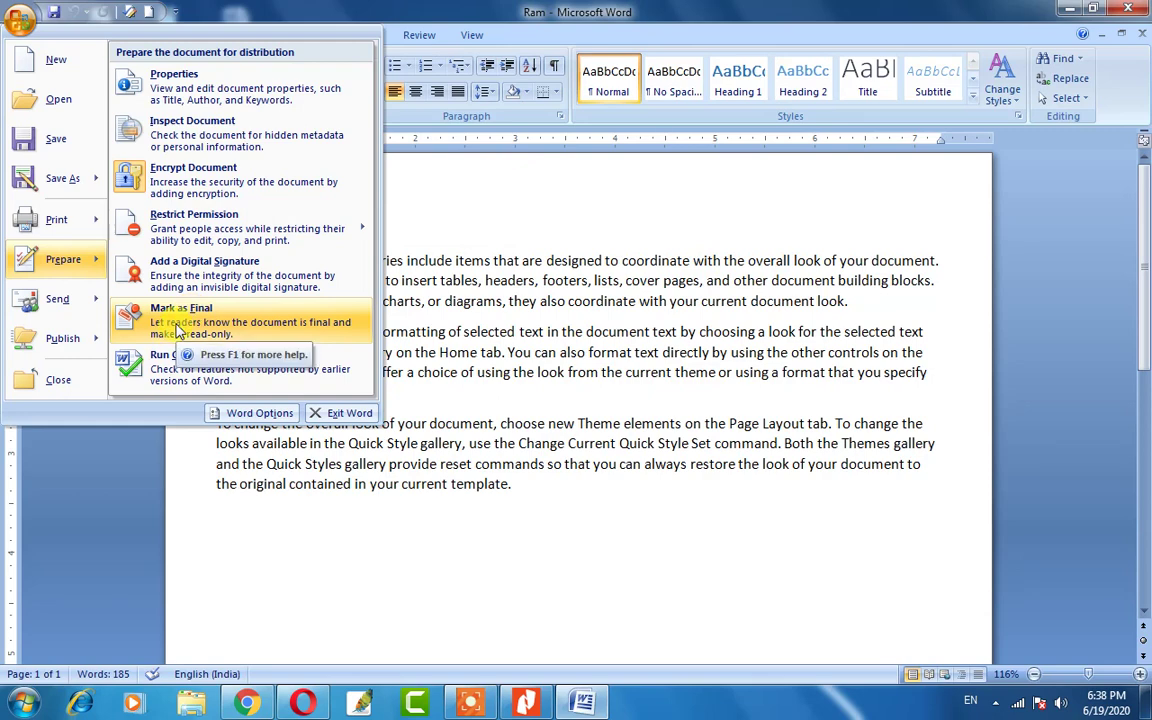
pyautogui.click(450, 366)
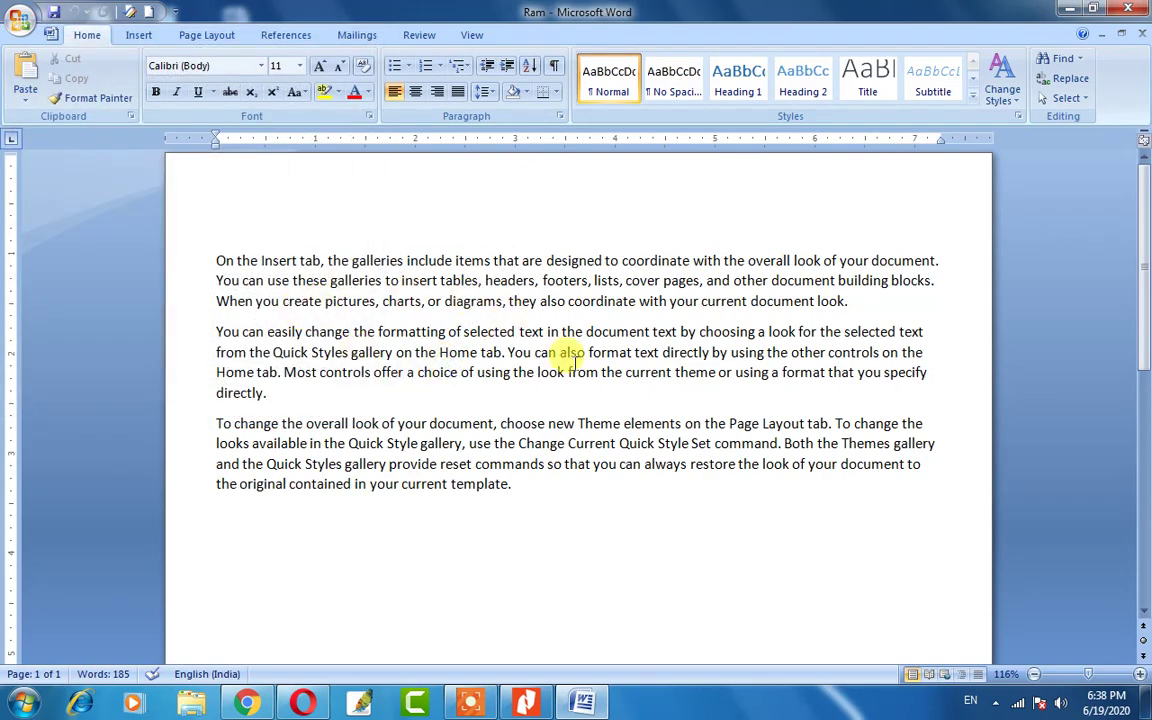
# Type and delete the trial text 'good' before 'choice' and 'fff' inside 'these'.
pyautogui.click(414, 372)
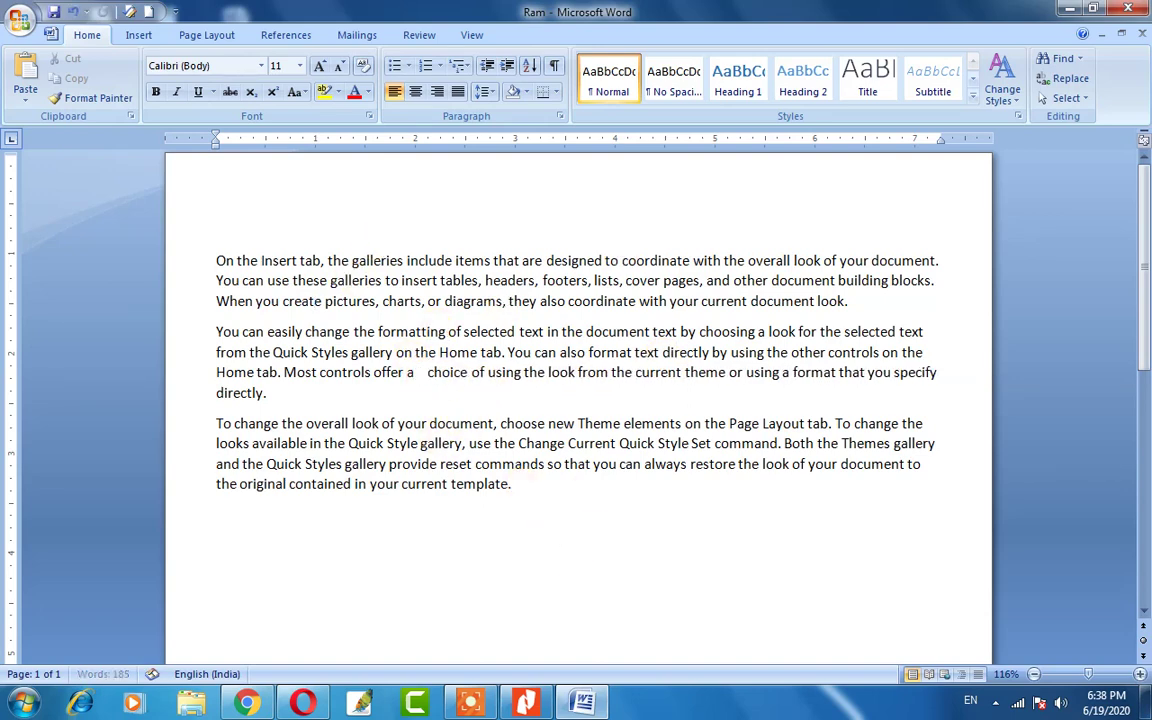
pyautogui.write('good')
pyautogui.press('BackSpace')
pyautogui.press('BackSpace')
pyautogui.press('BackSpace')
pyautogui.press('BackSpace')
pyautogui.click(304, 280)
pyautogui.write('fff')
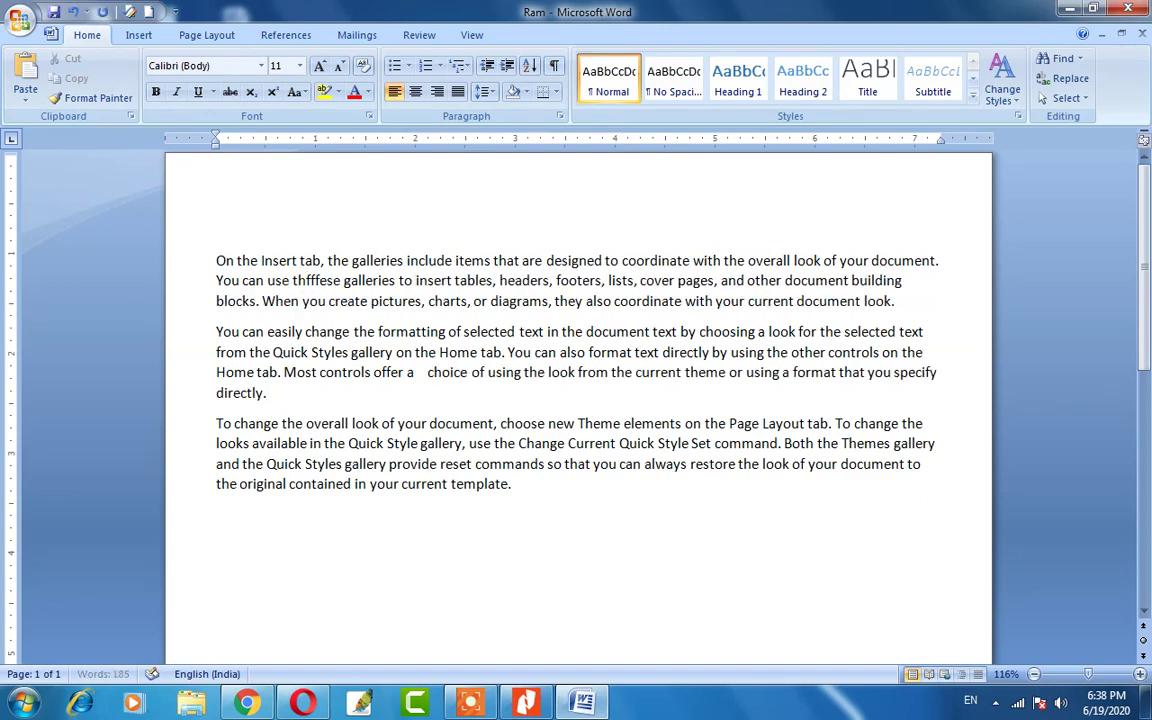
pyautogui.press('BackSpace')
pyautogui.press('BackSpace')
pyautogui.press('BackSpace')
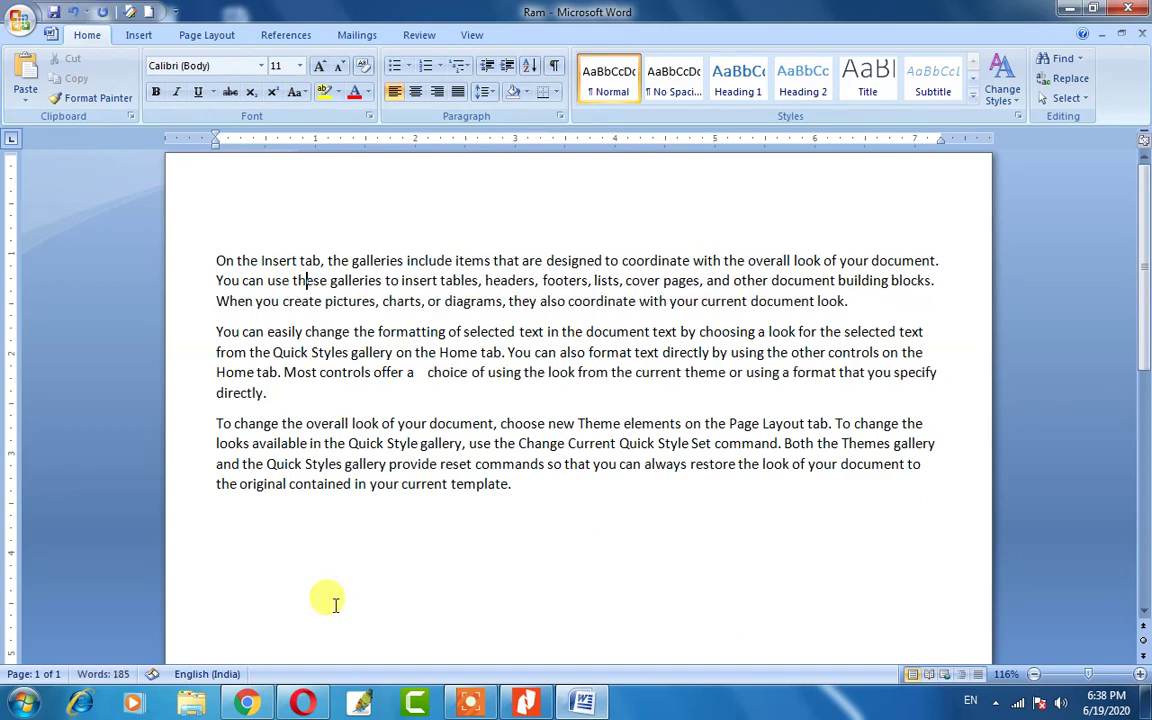
# Delete extra spaces inside 'contained', then select text to the paragraph end and deselect it.
pyautogui.click(316, 484)
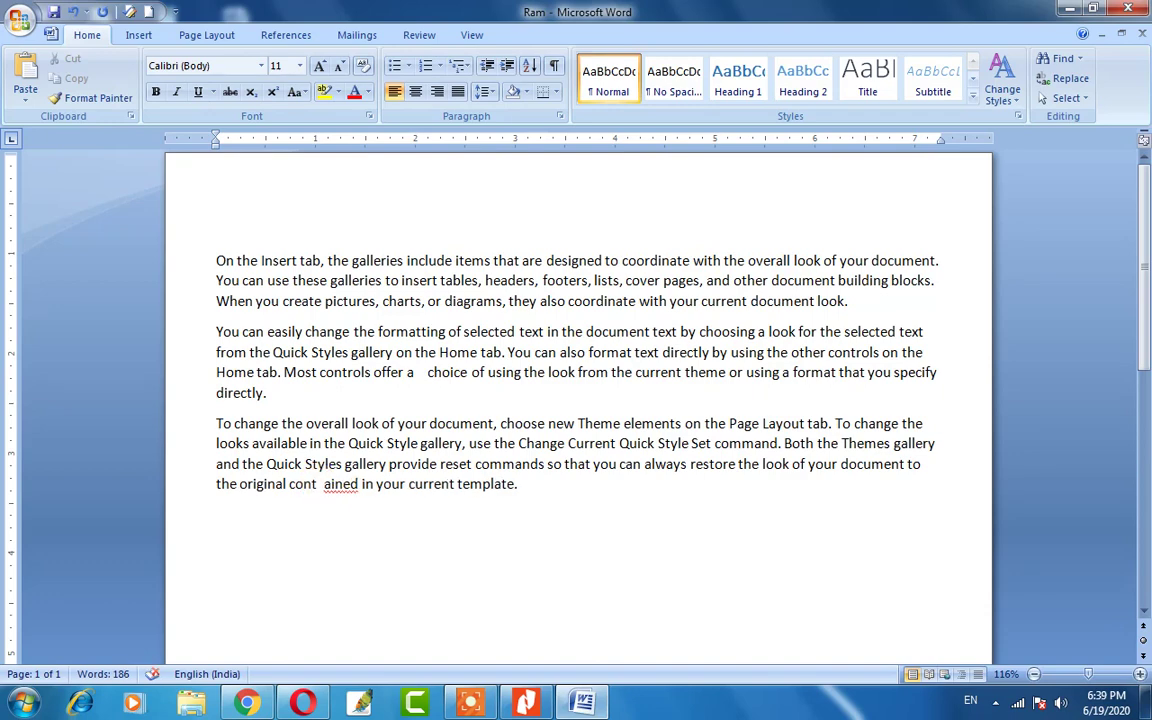
pyautogui.press('BackSpace')
pyautogui.press('BackSpace')
pyautogui.moveTo(511, 484); pyautogui.dragTo(219, 249)
pyautogui.click(313, 312)
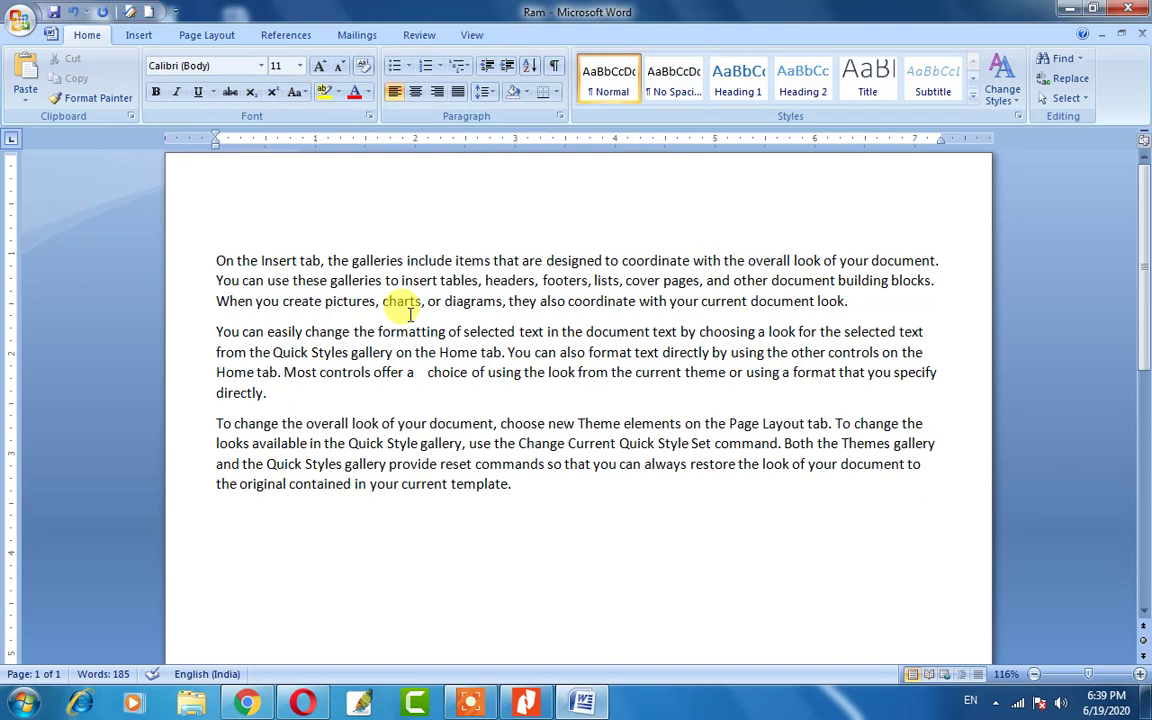
# Mark Ram as final through Prepare > Mark as Final, confirming both notices.
pyautogui.click(20, 20)
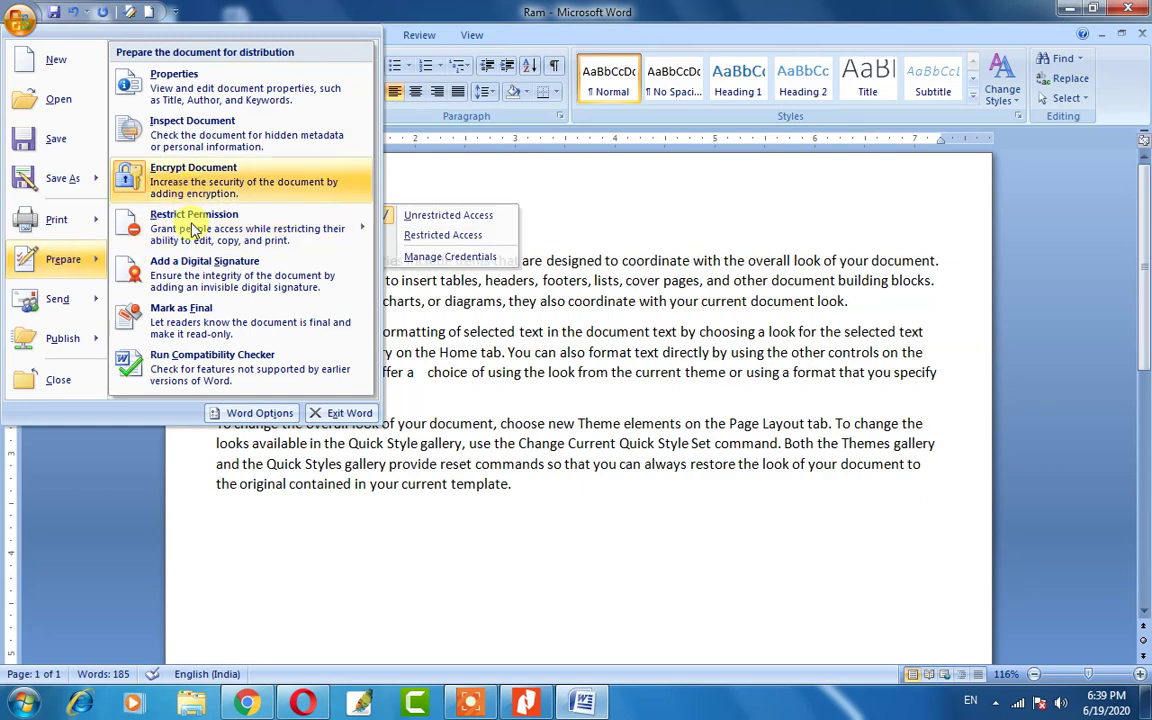
pyautogui.click(183, 322)
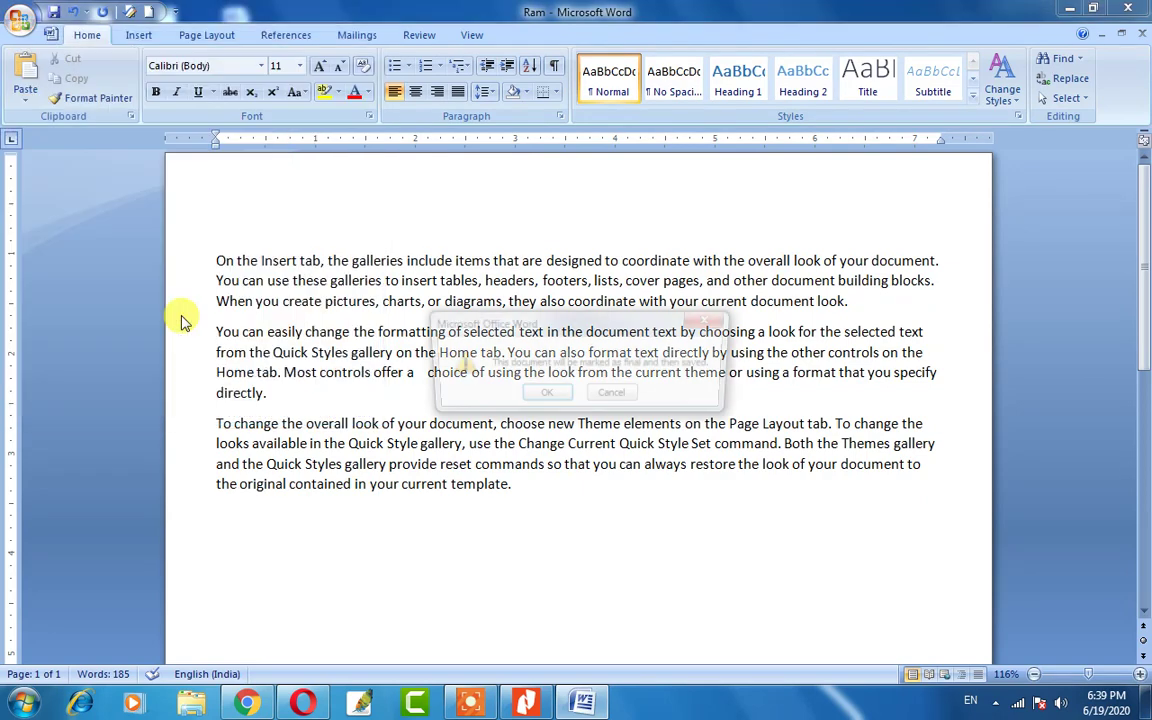
pyautogui.click(533, 395)
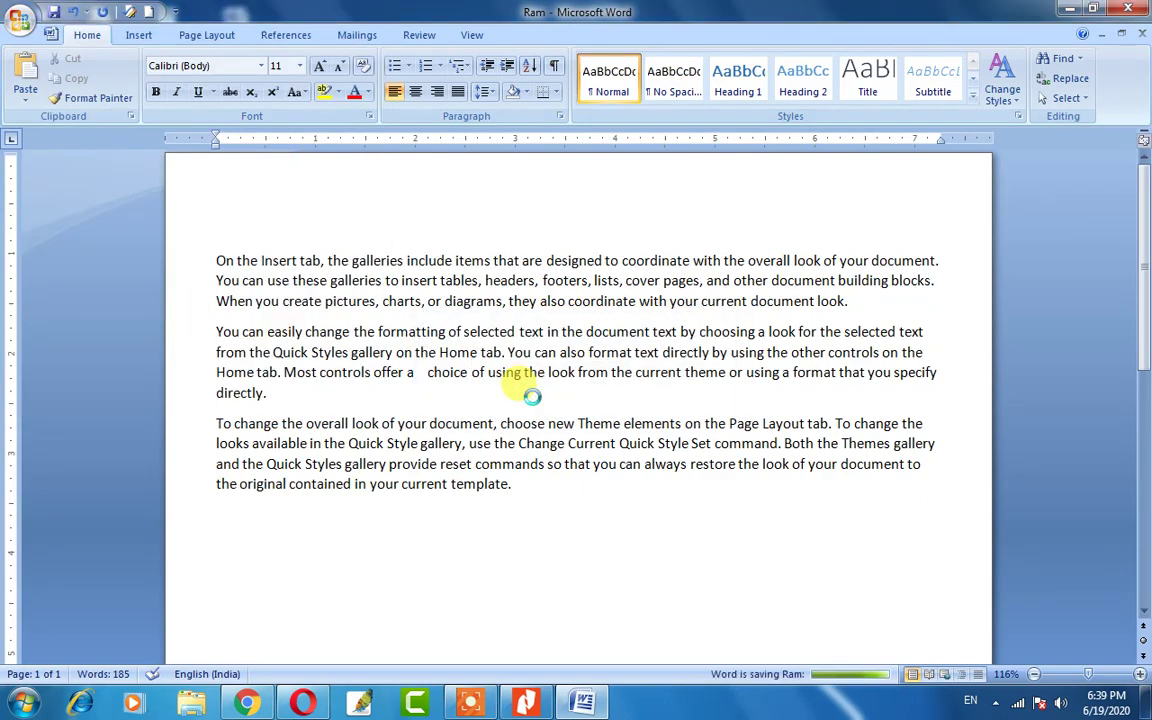
pyautogui.click(578, 418)
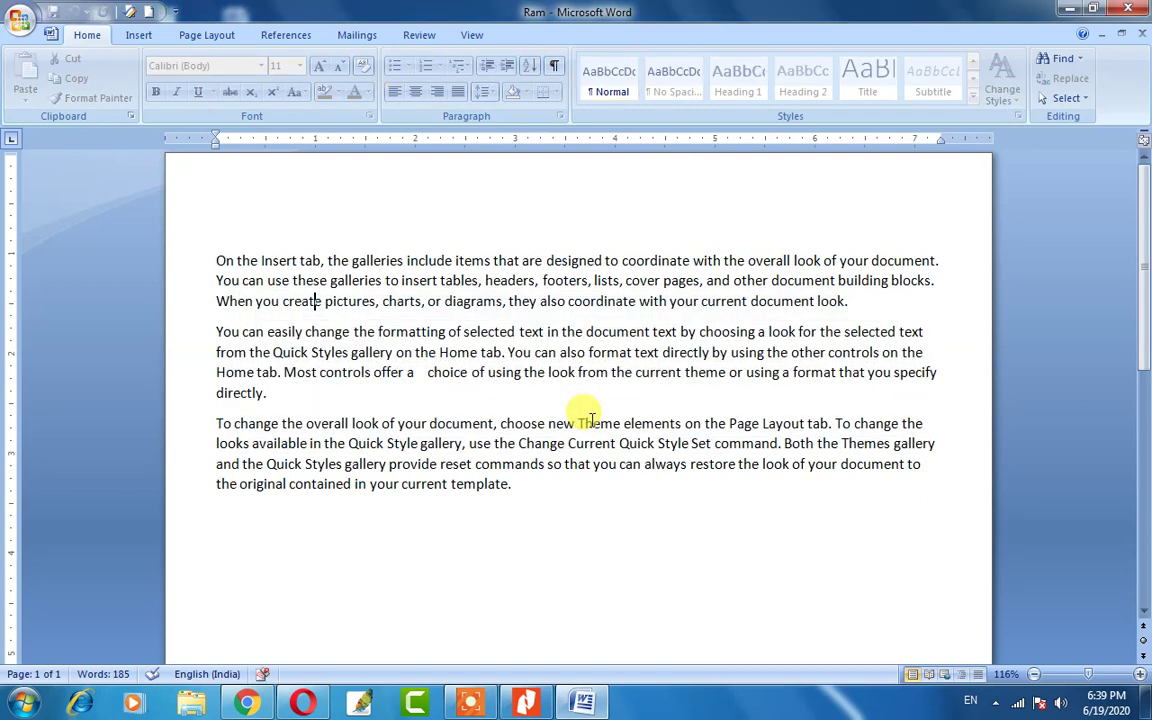
# Try deleting text in paragraph two to confirm the final document refuses edits.
pyautogui.click(438, 353)
pyautogui.press('Delete')
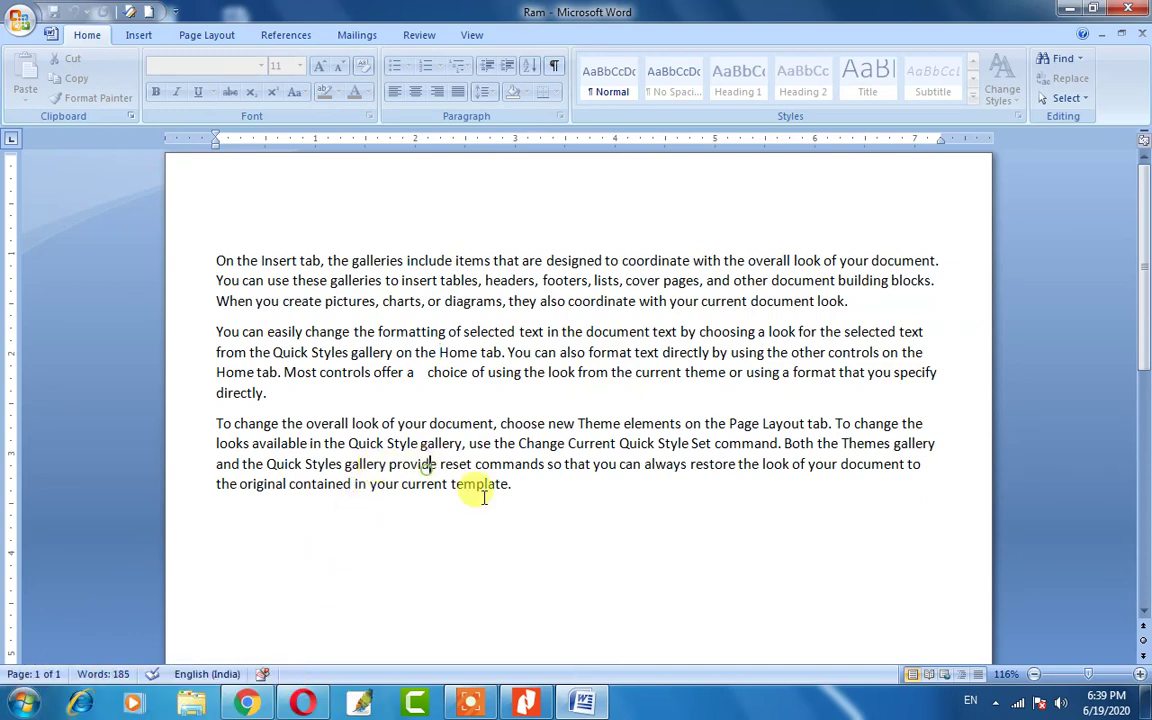
pyautogui.press('BackSpace')
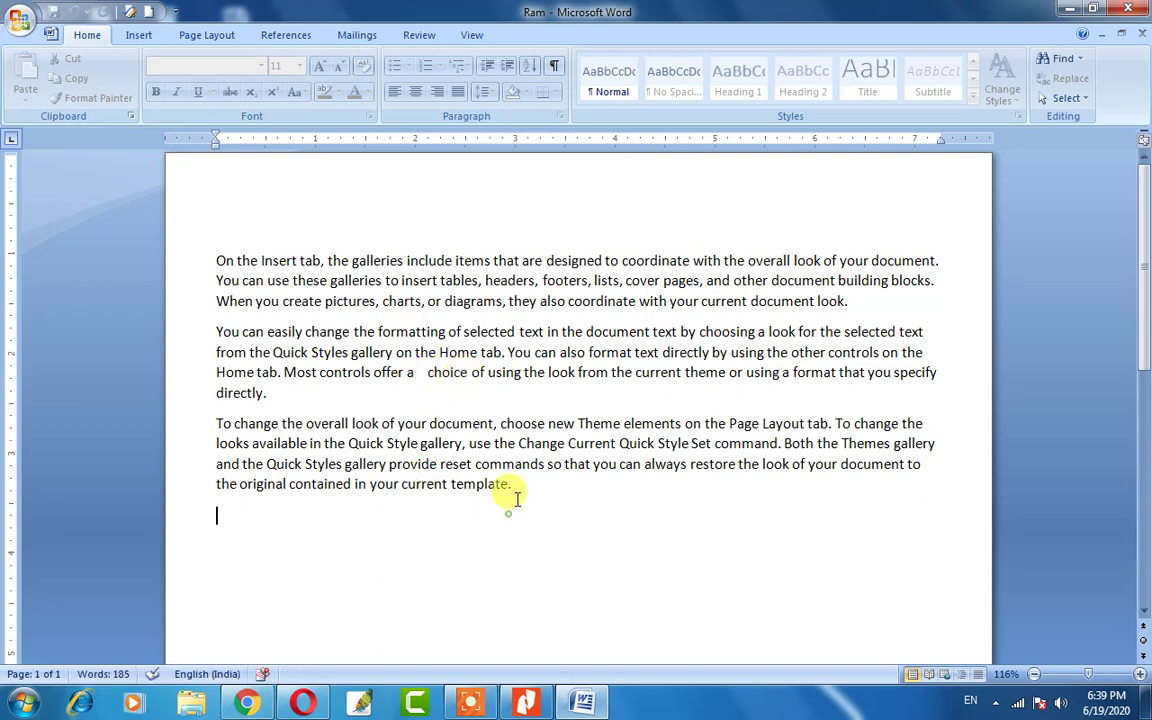
pyautogui.press('BackSpace')
pyautogui.click(322, 301)
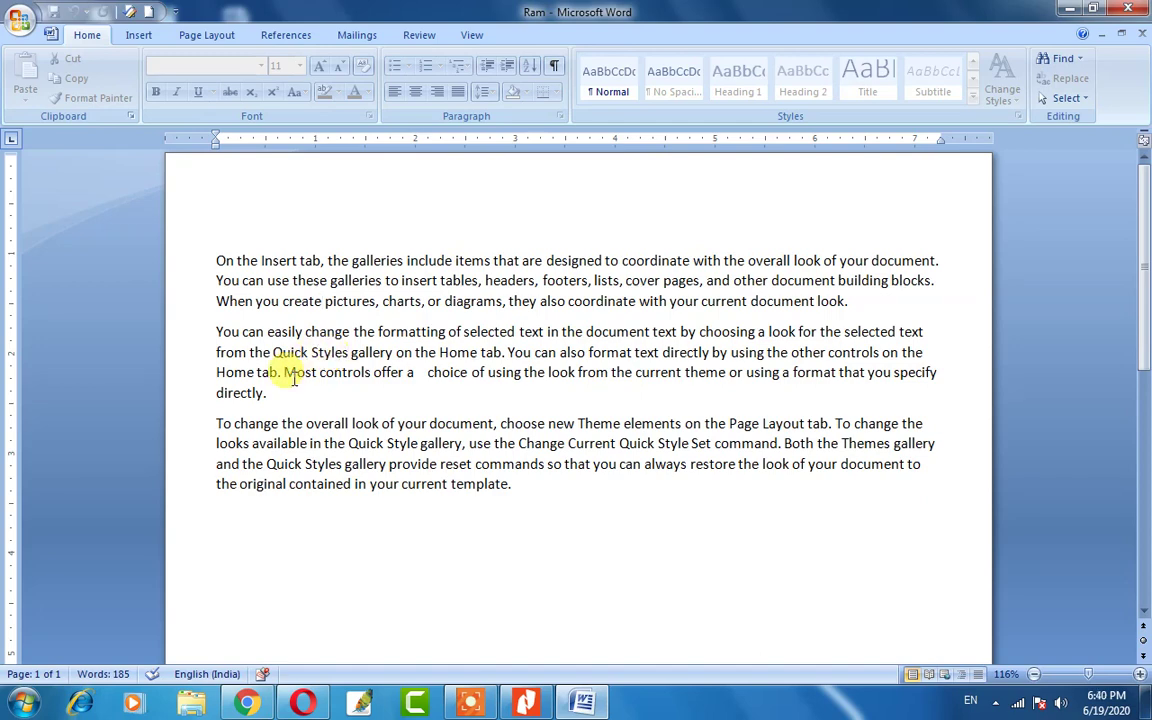
# Remove the Mark as Final status from Ram via the Prepare menu.
pyautogui.click(18, 28)
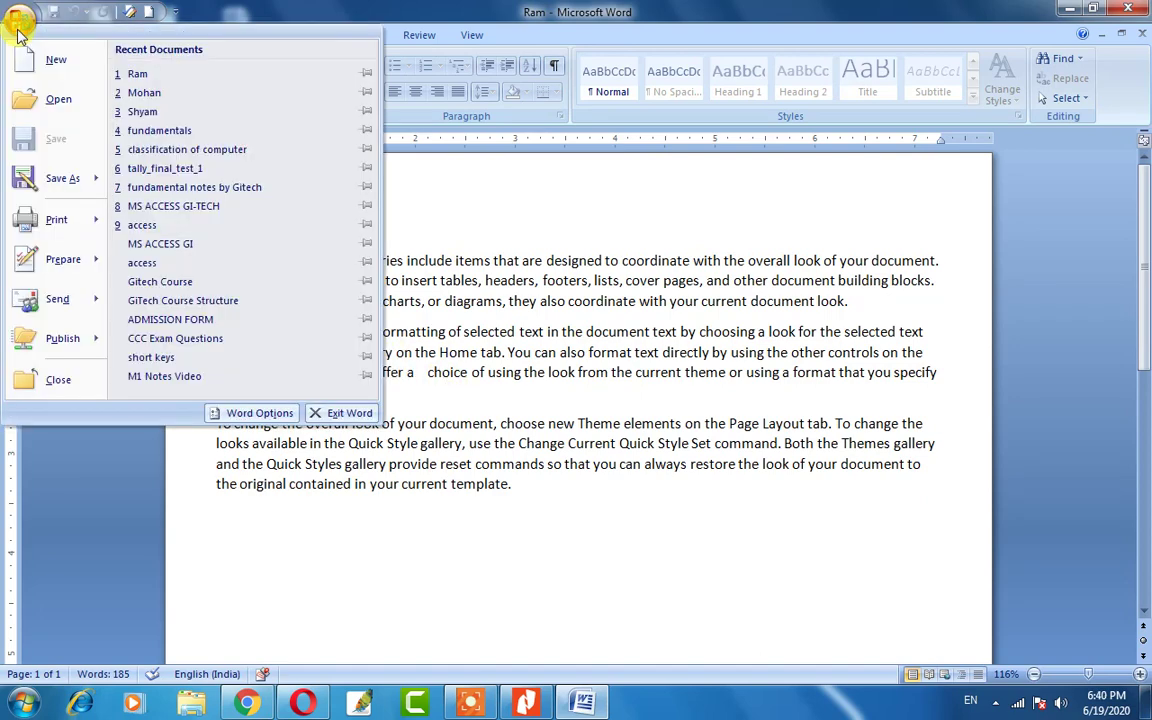
pyautogui.moveTo(58, 270)
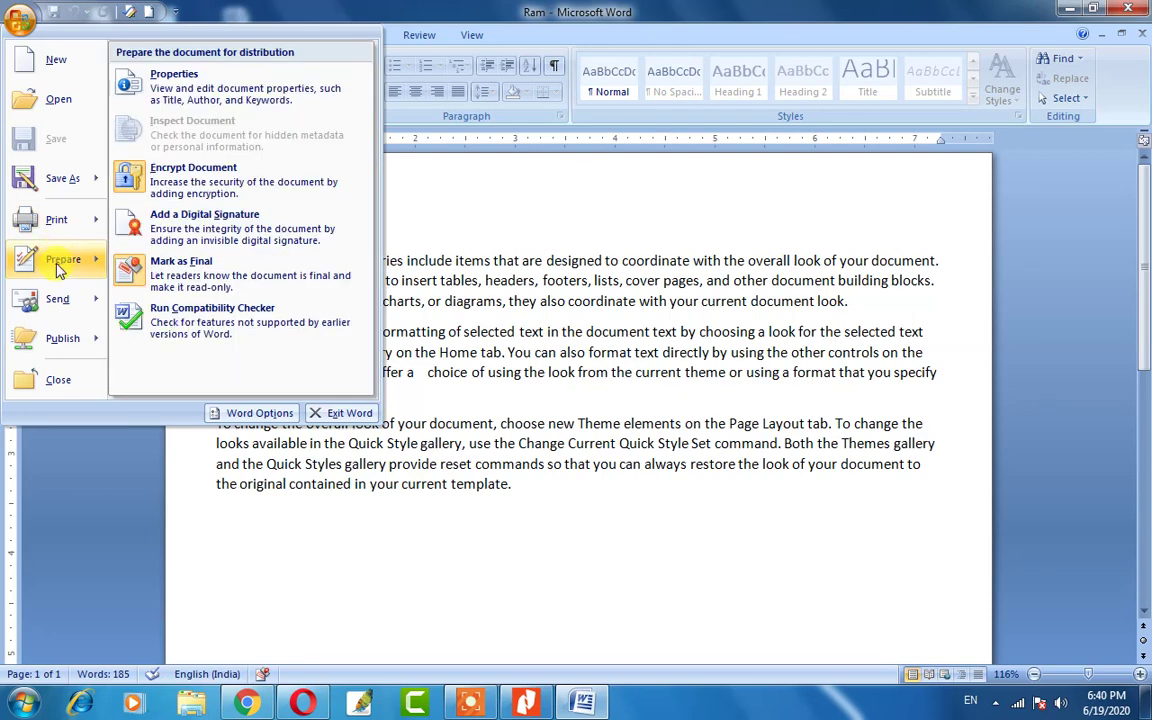
pyautogui.click(211, 279)
# Type 'hhh df' inside 'on' in paragraph two and undo it with Ctrl+Z.
pyautogui.click(406, 354)
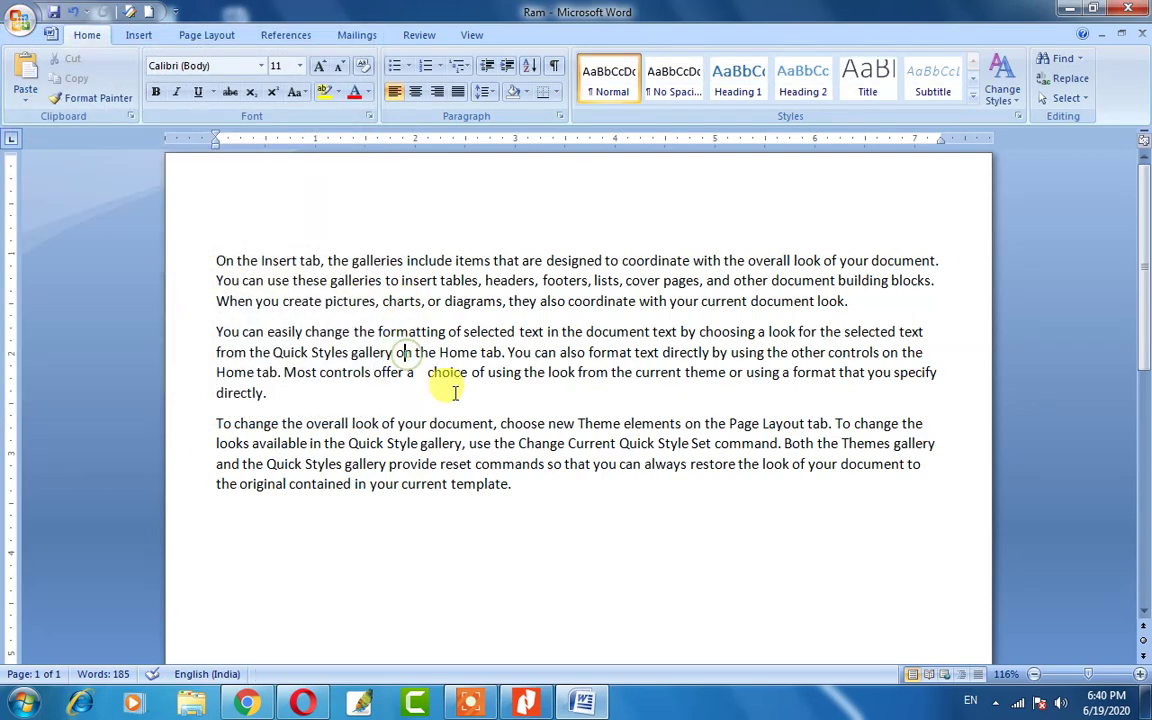
pyautogui.write('hhh df')
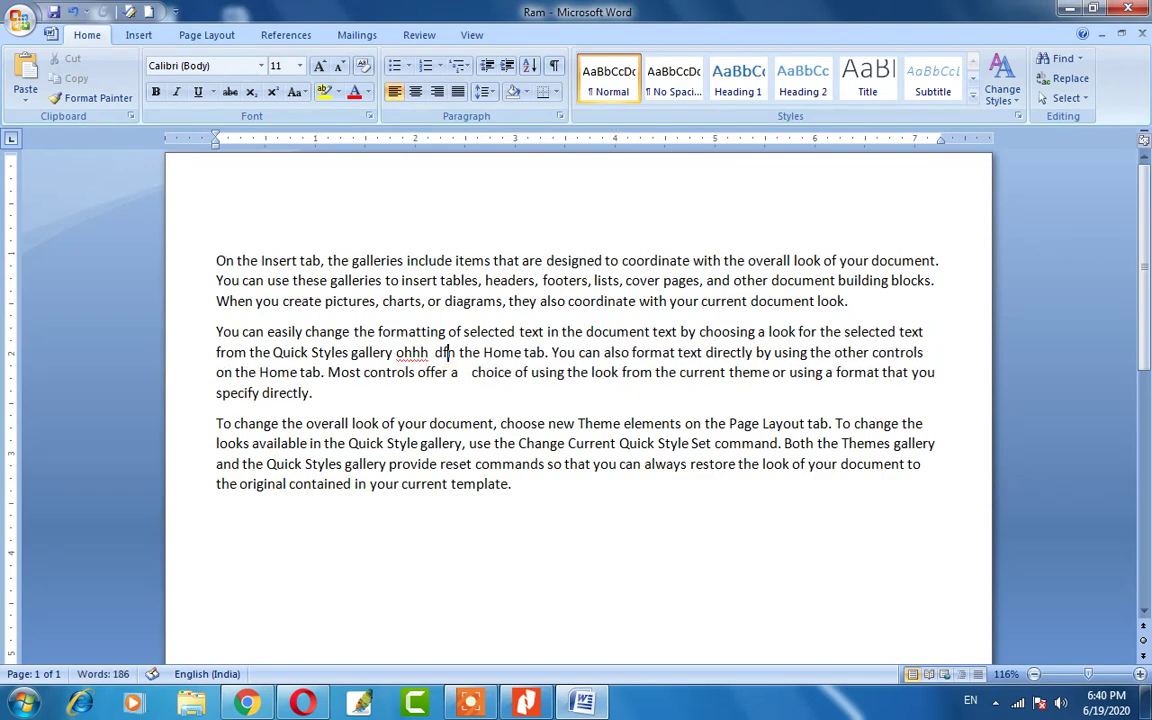
pyautogui.hotkey('ctrl', 'z')
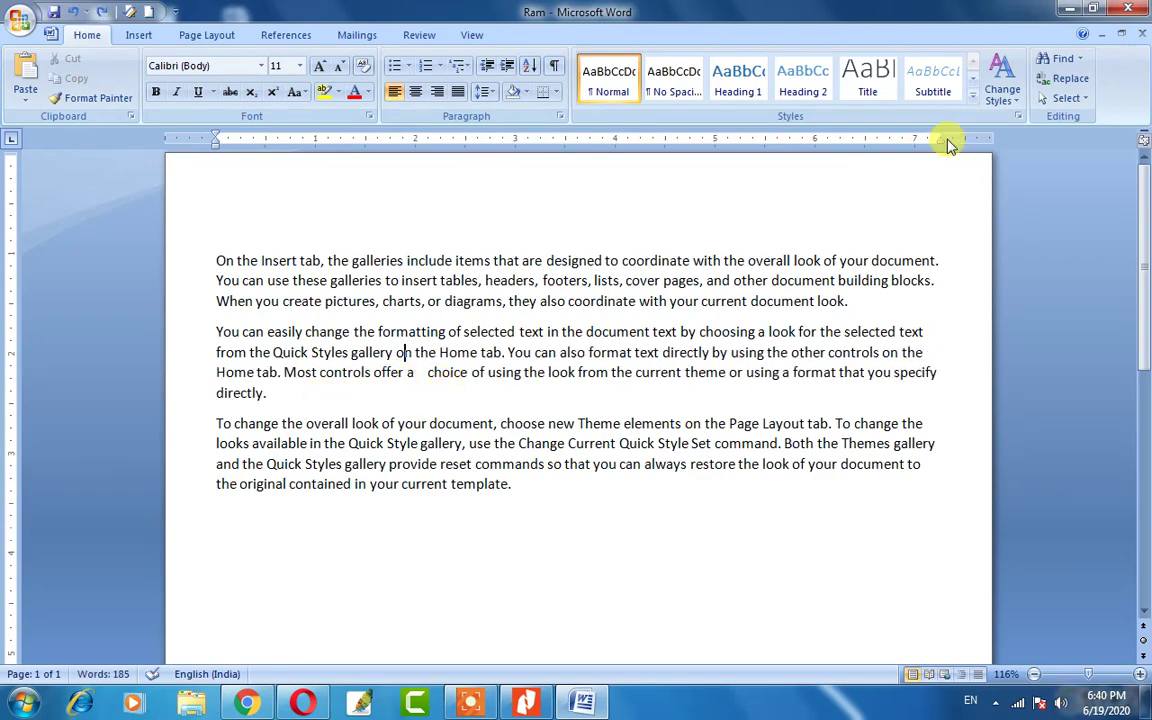
pyautogui.click(20, 20)
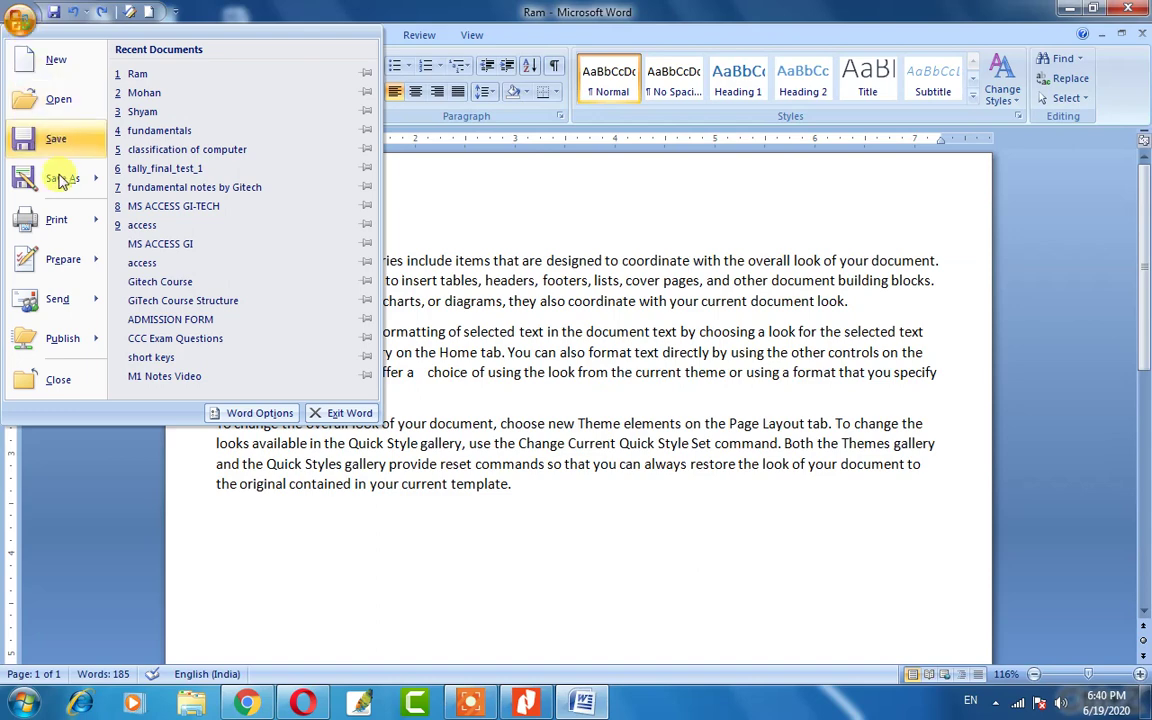
# Review the Send options (E-mail, Internet Fax), then close Ram without saving changes.
pyautogui.moveTo(58, 310)
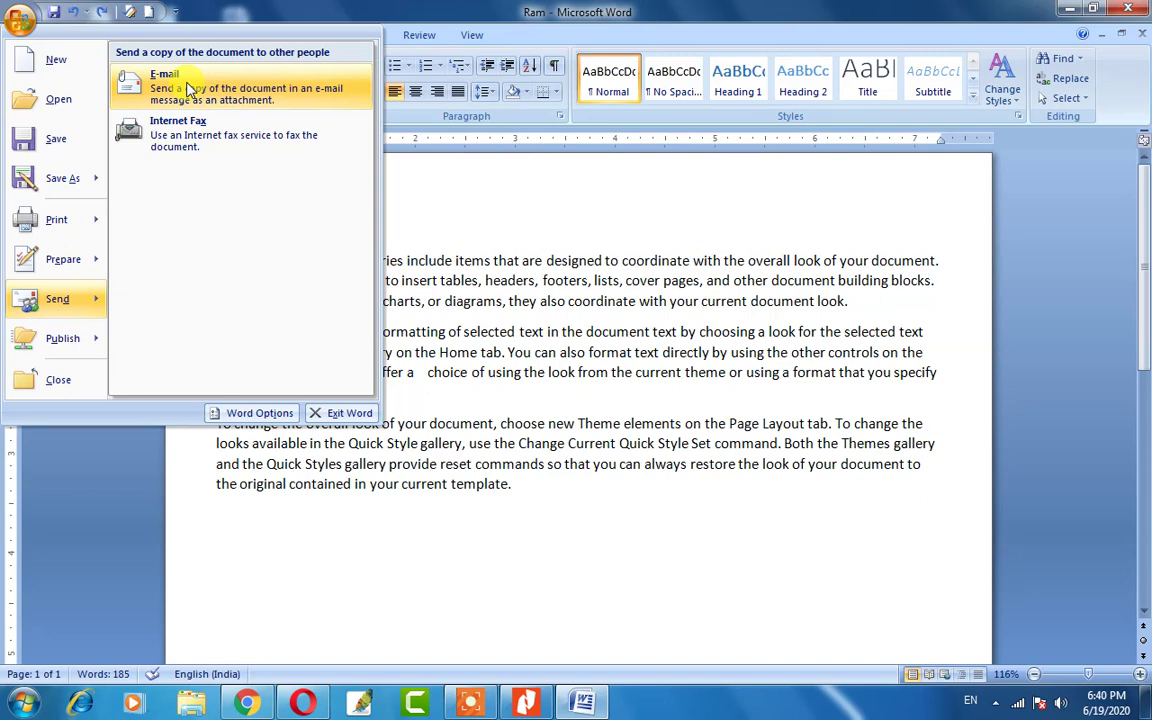
pyautogui.click(470, 290)
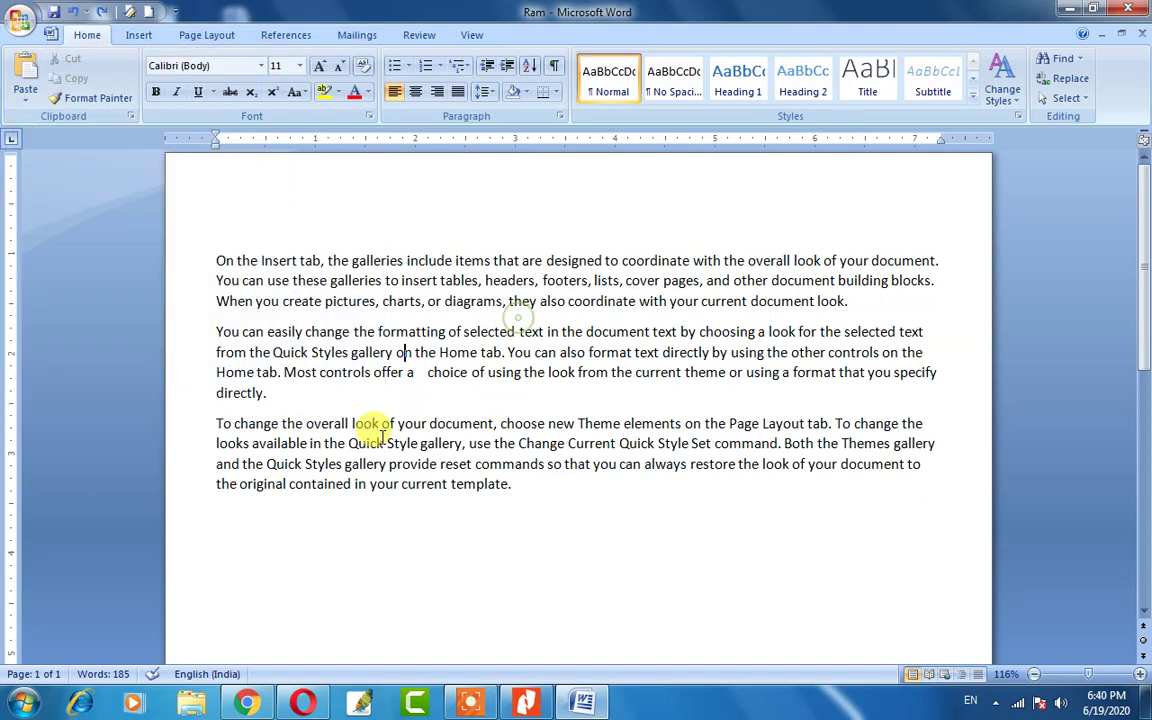
pyautogui.click(1131, 12)
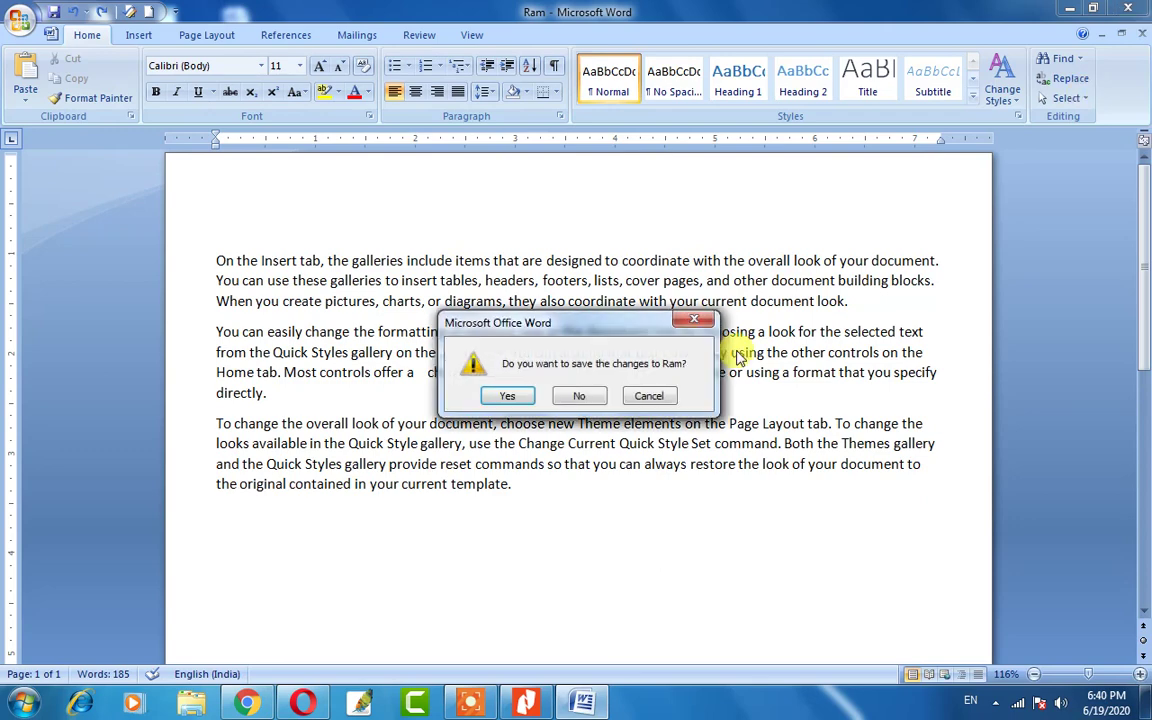
pyautogui.click(585, 400)
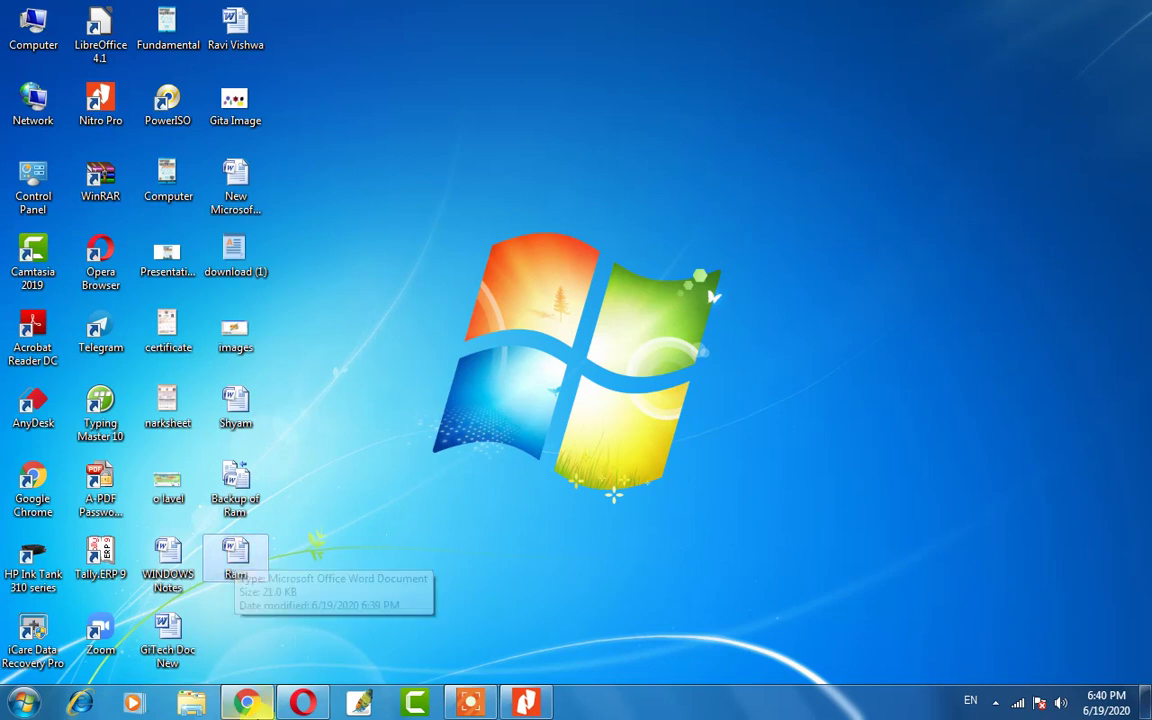
# View MS Word Part 01.pdf in Nitro Pro, minimize it, and reopen Ram from the desktop.
pyautogui.moveTo(263, 706)
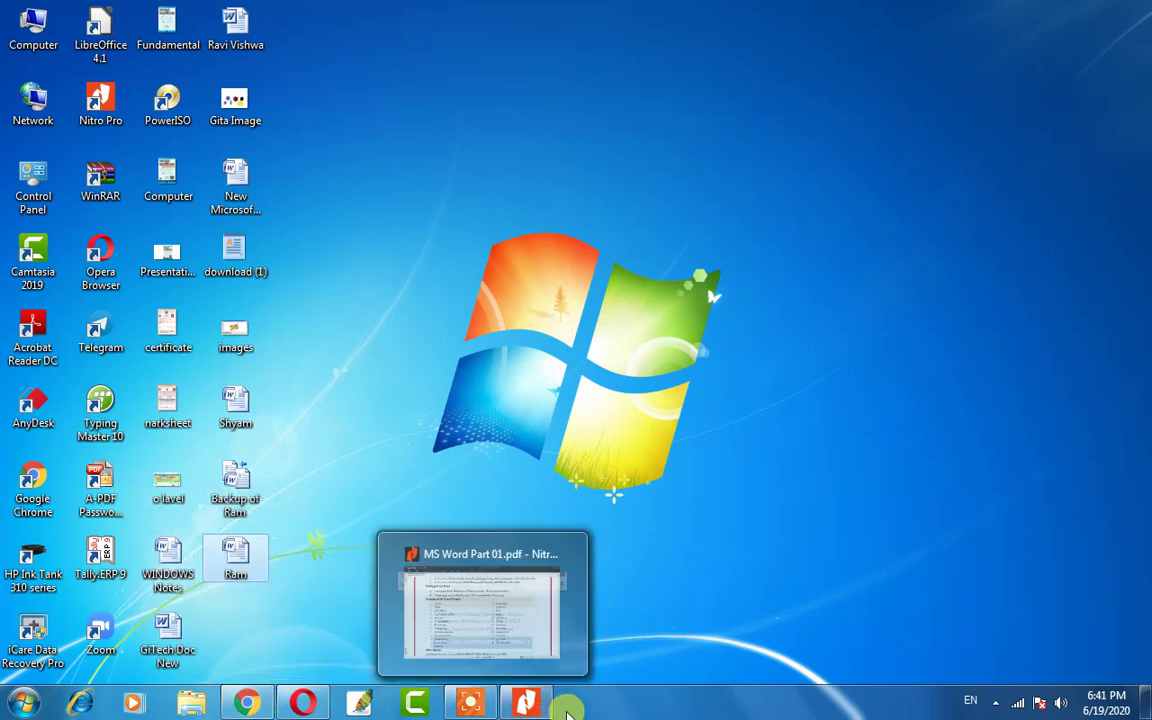
pyautogui.click(527, 704)
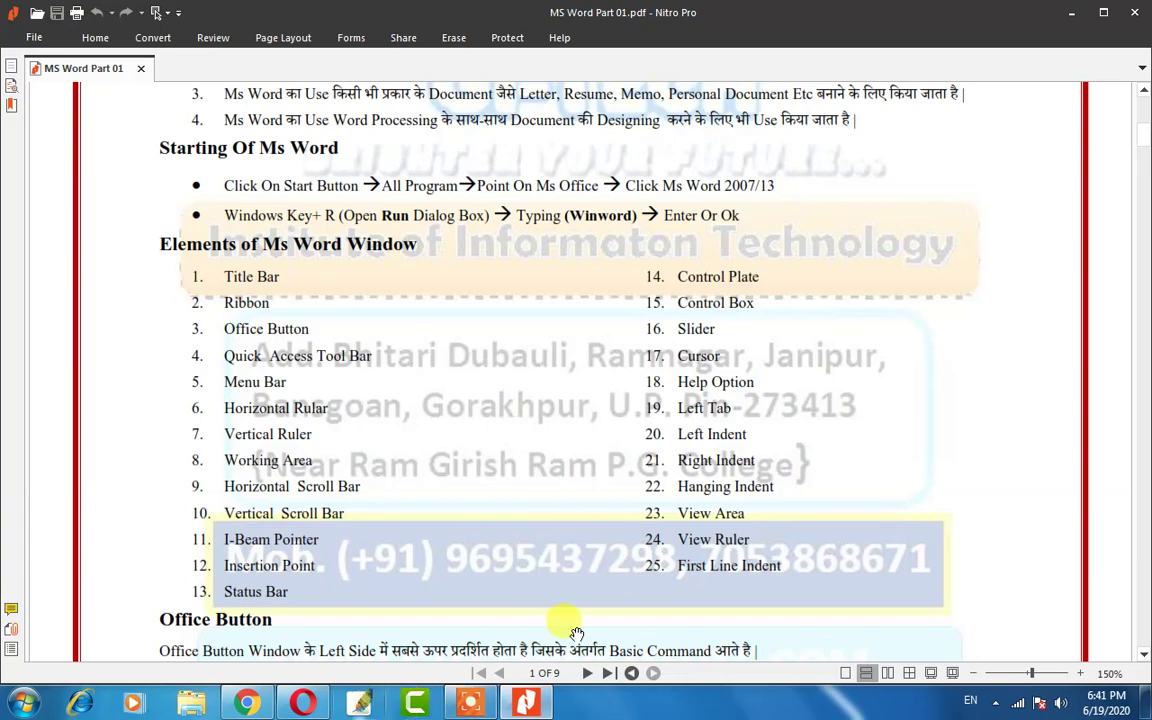
pyautogui.click(550, 702)
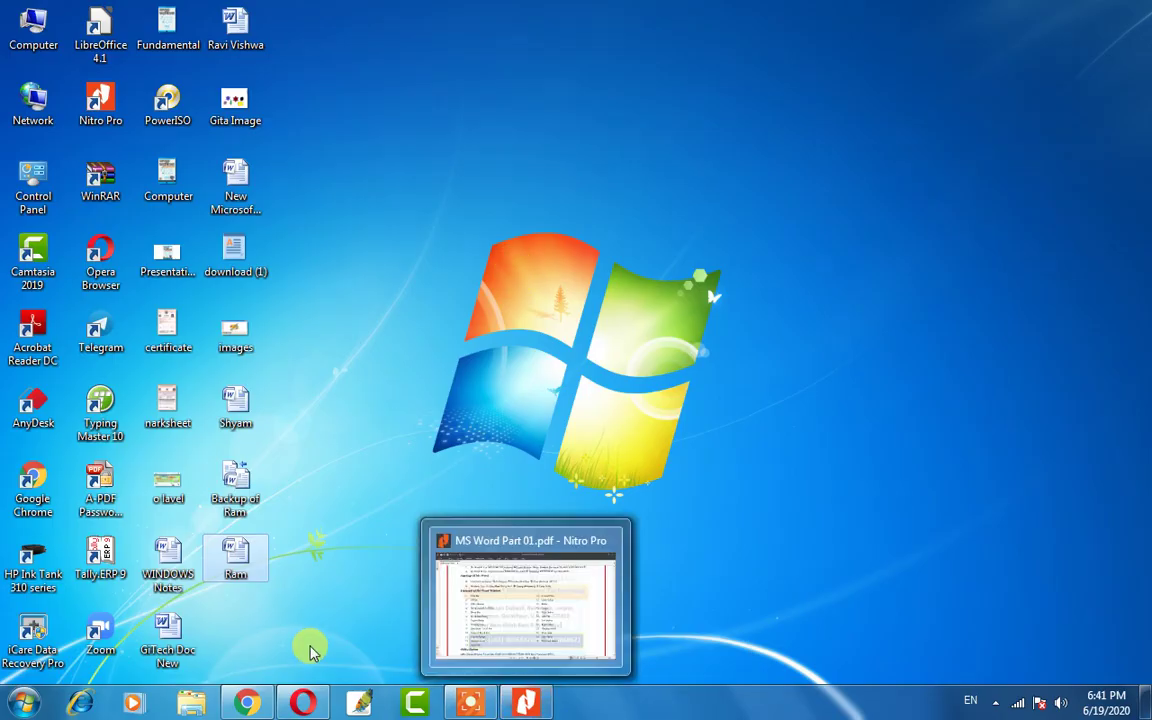
pyautogui.click(254, 560)
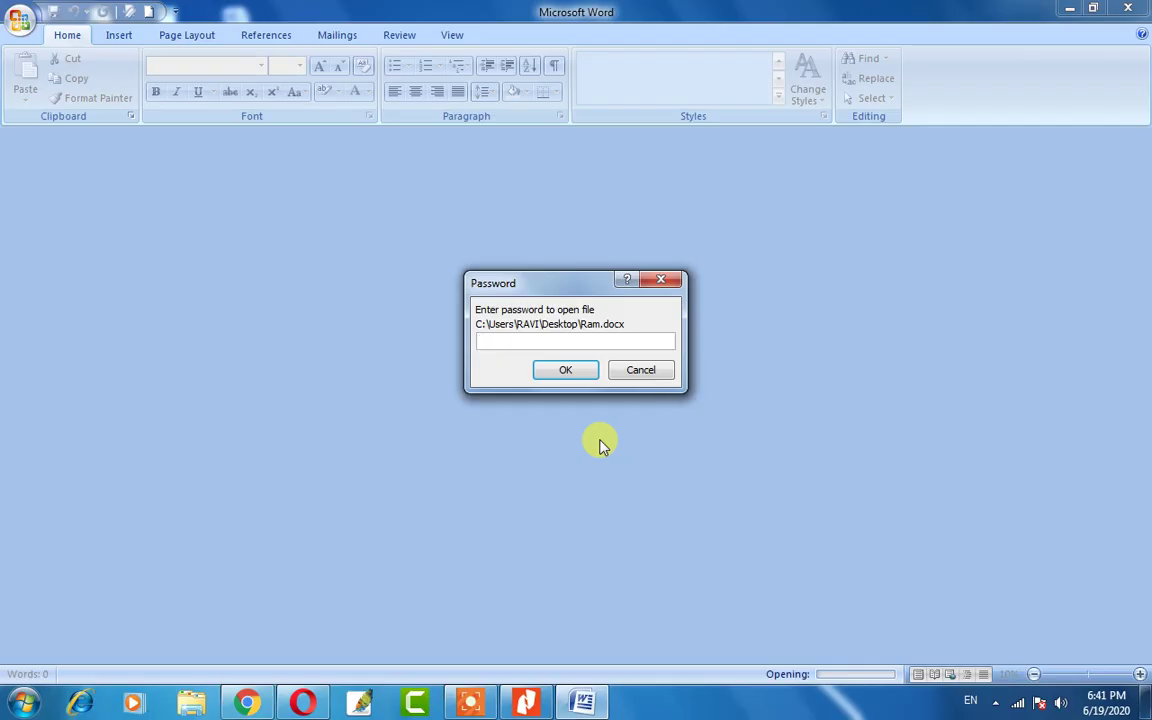
# Enter Ram's password to open it, close it from the Office menu, then exit Word.
pyautogui.write('12345')
pyautogui.press('Return')
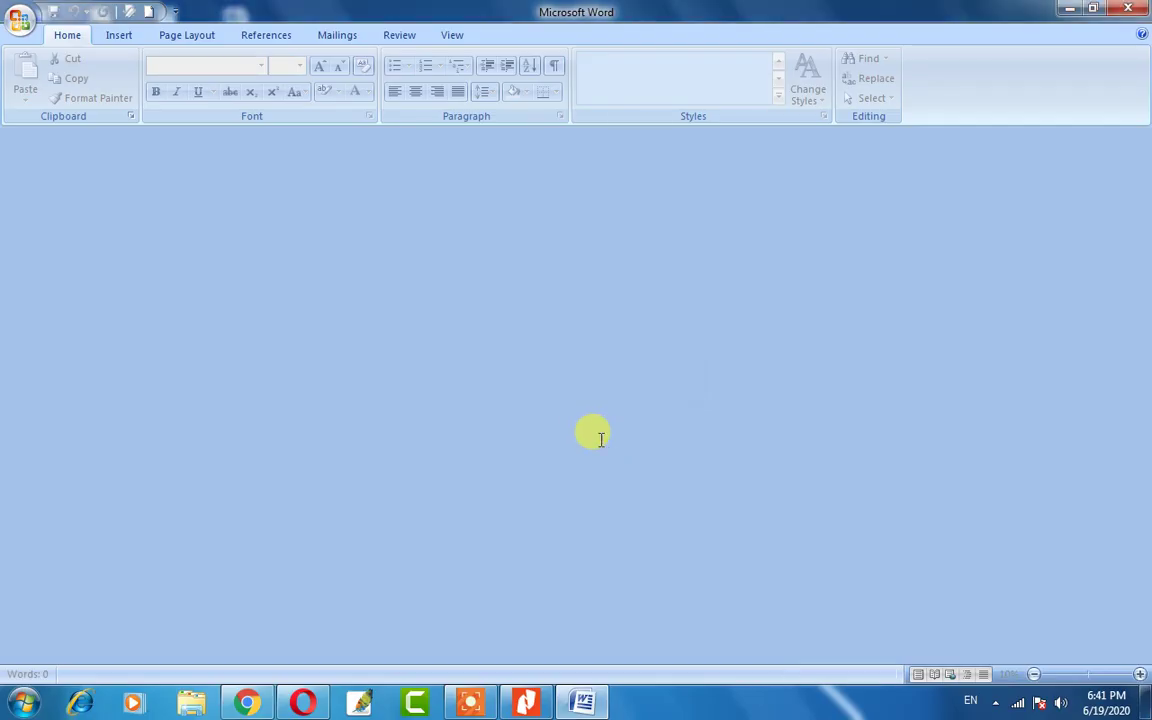
pyautogui.click(24, 25)
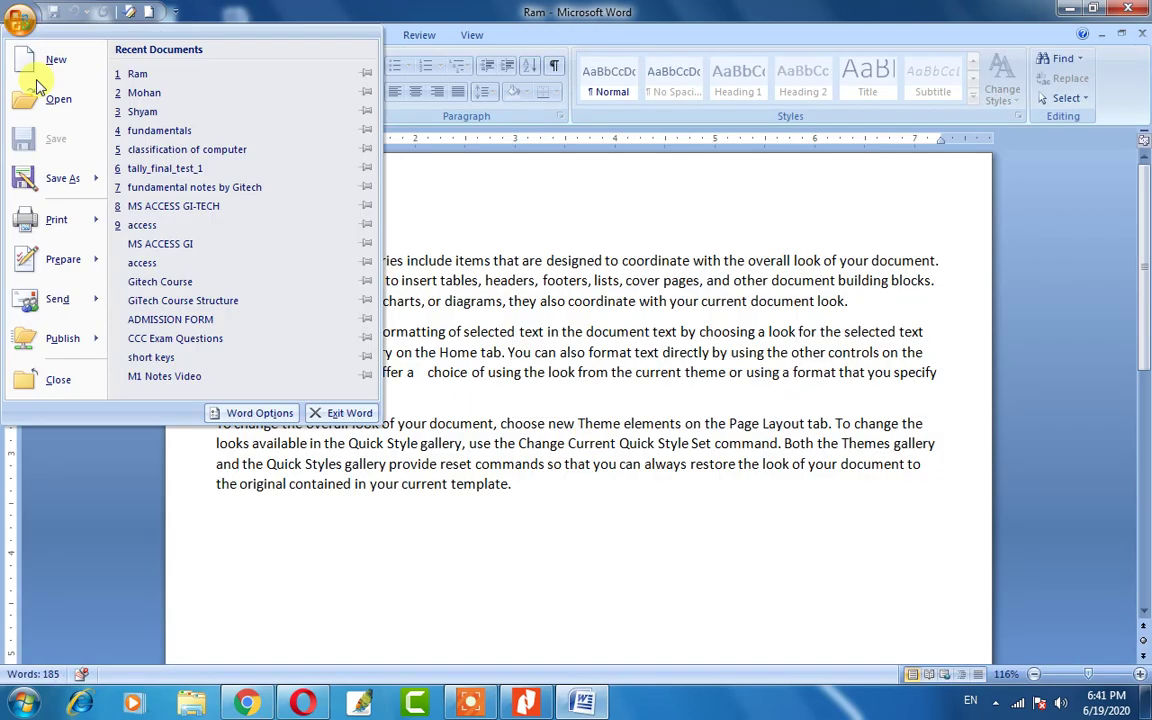
pyautogui.moveTo(60, 340)
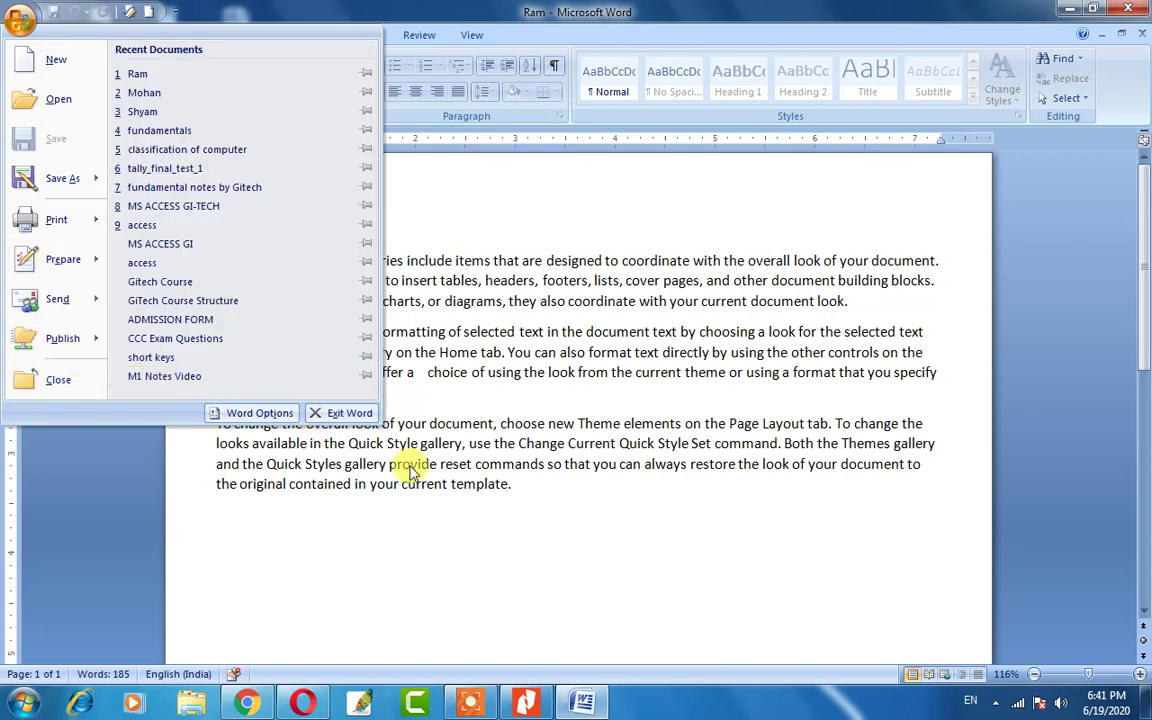
pyautogui.click(55, 380)
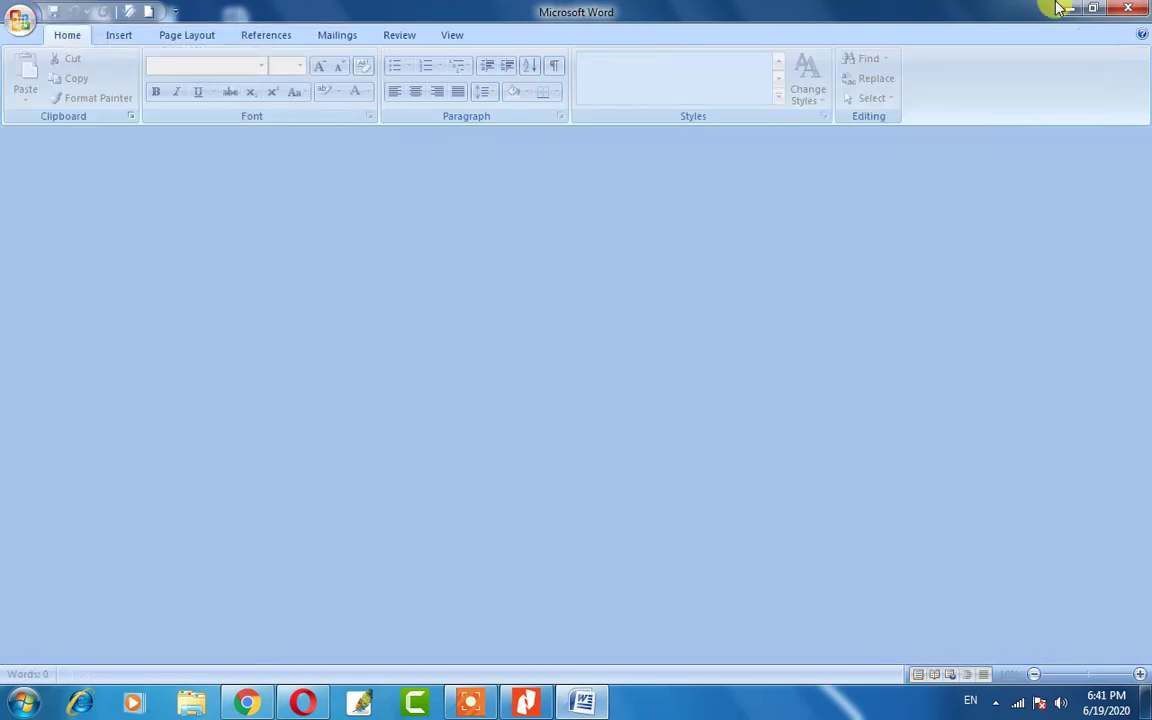
pyautogui.click(1130, 9)
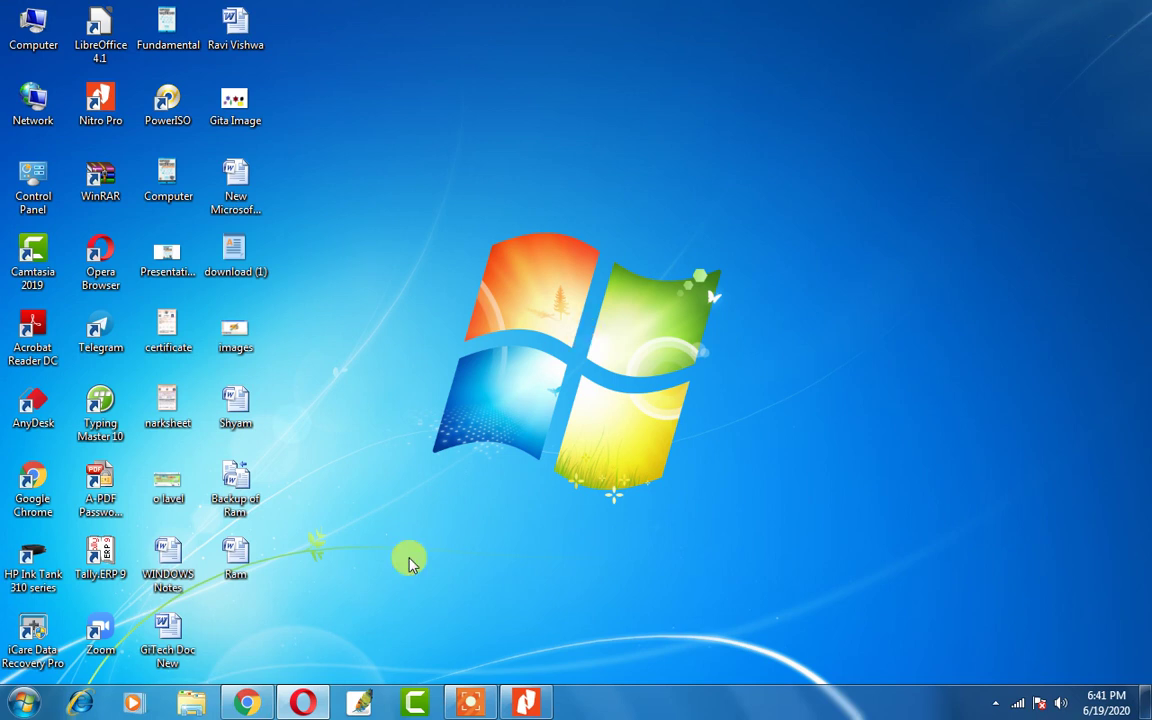